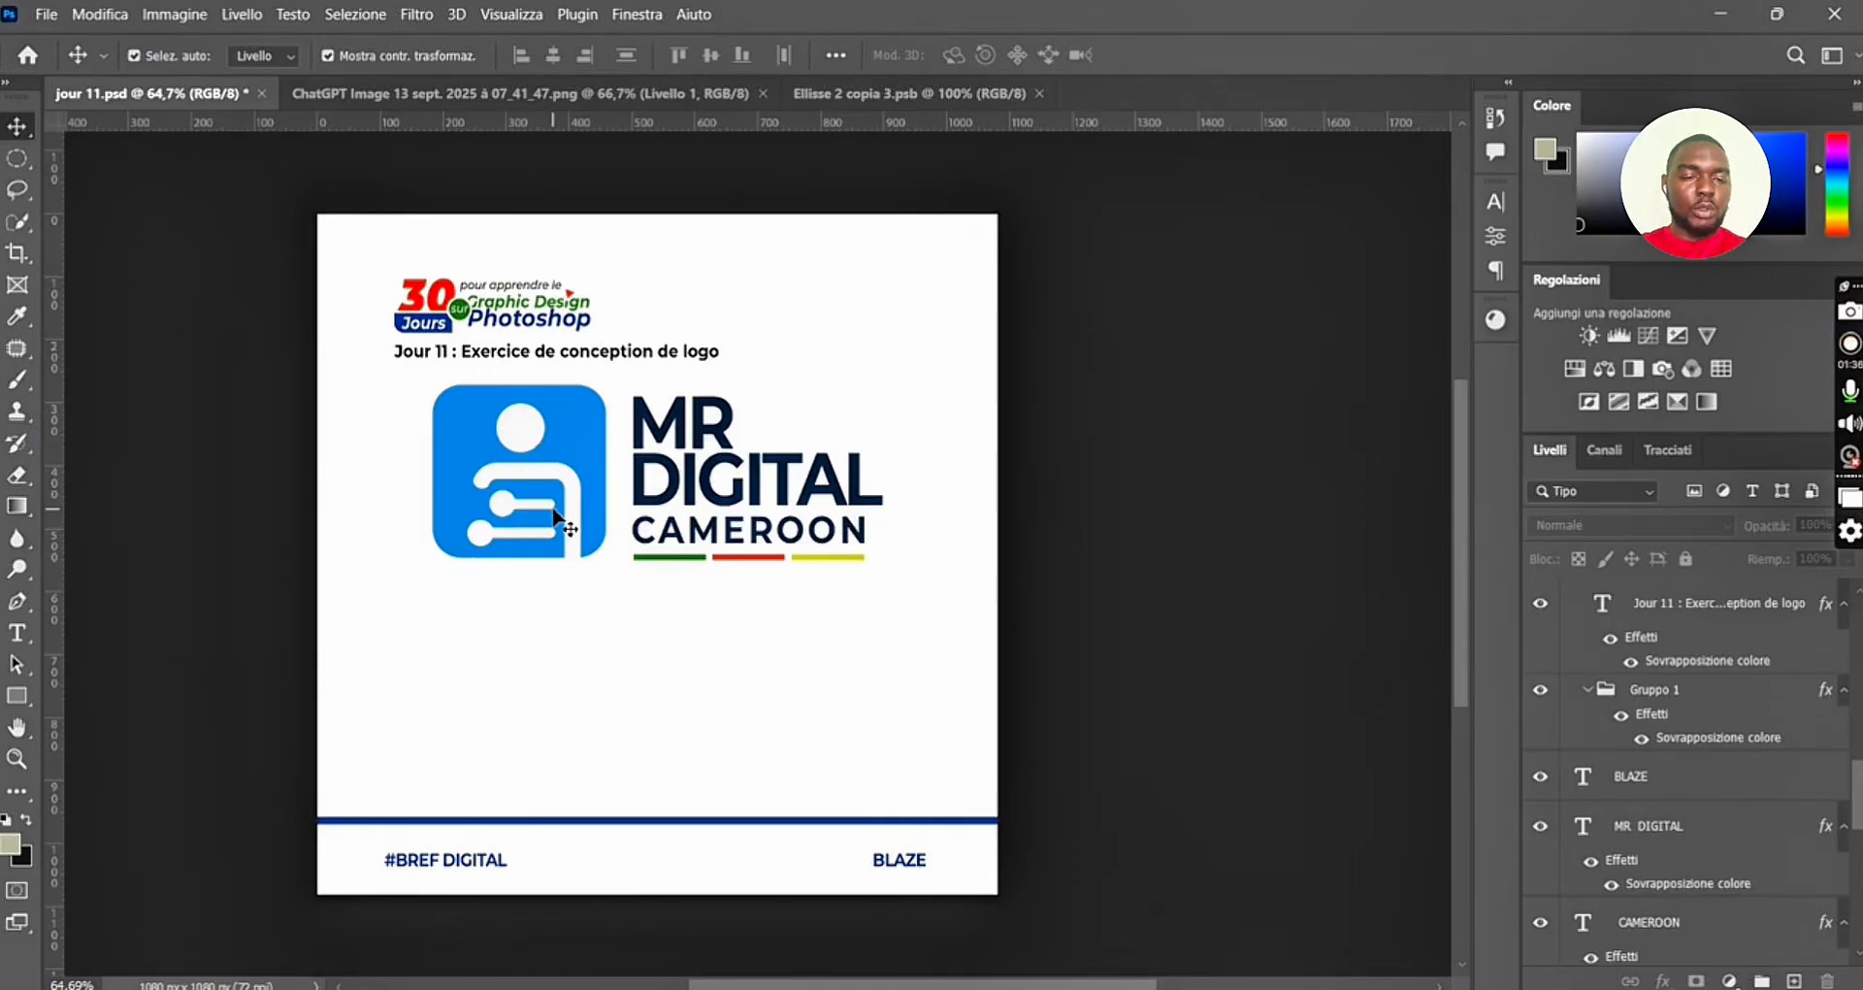
Draw a rectangle about 253 by 239 px in the empty area below the existing logo's blue emblem.
scroll(485, 506, left, 2)
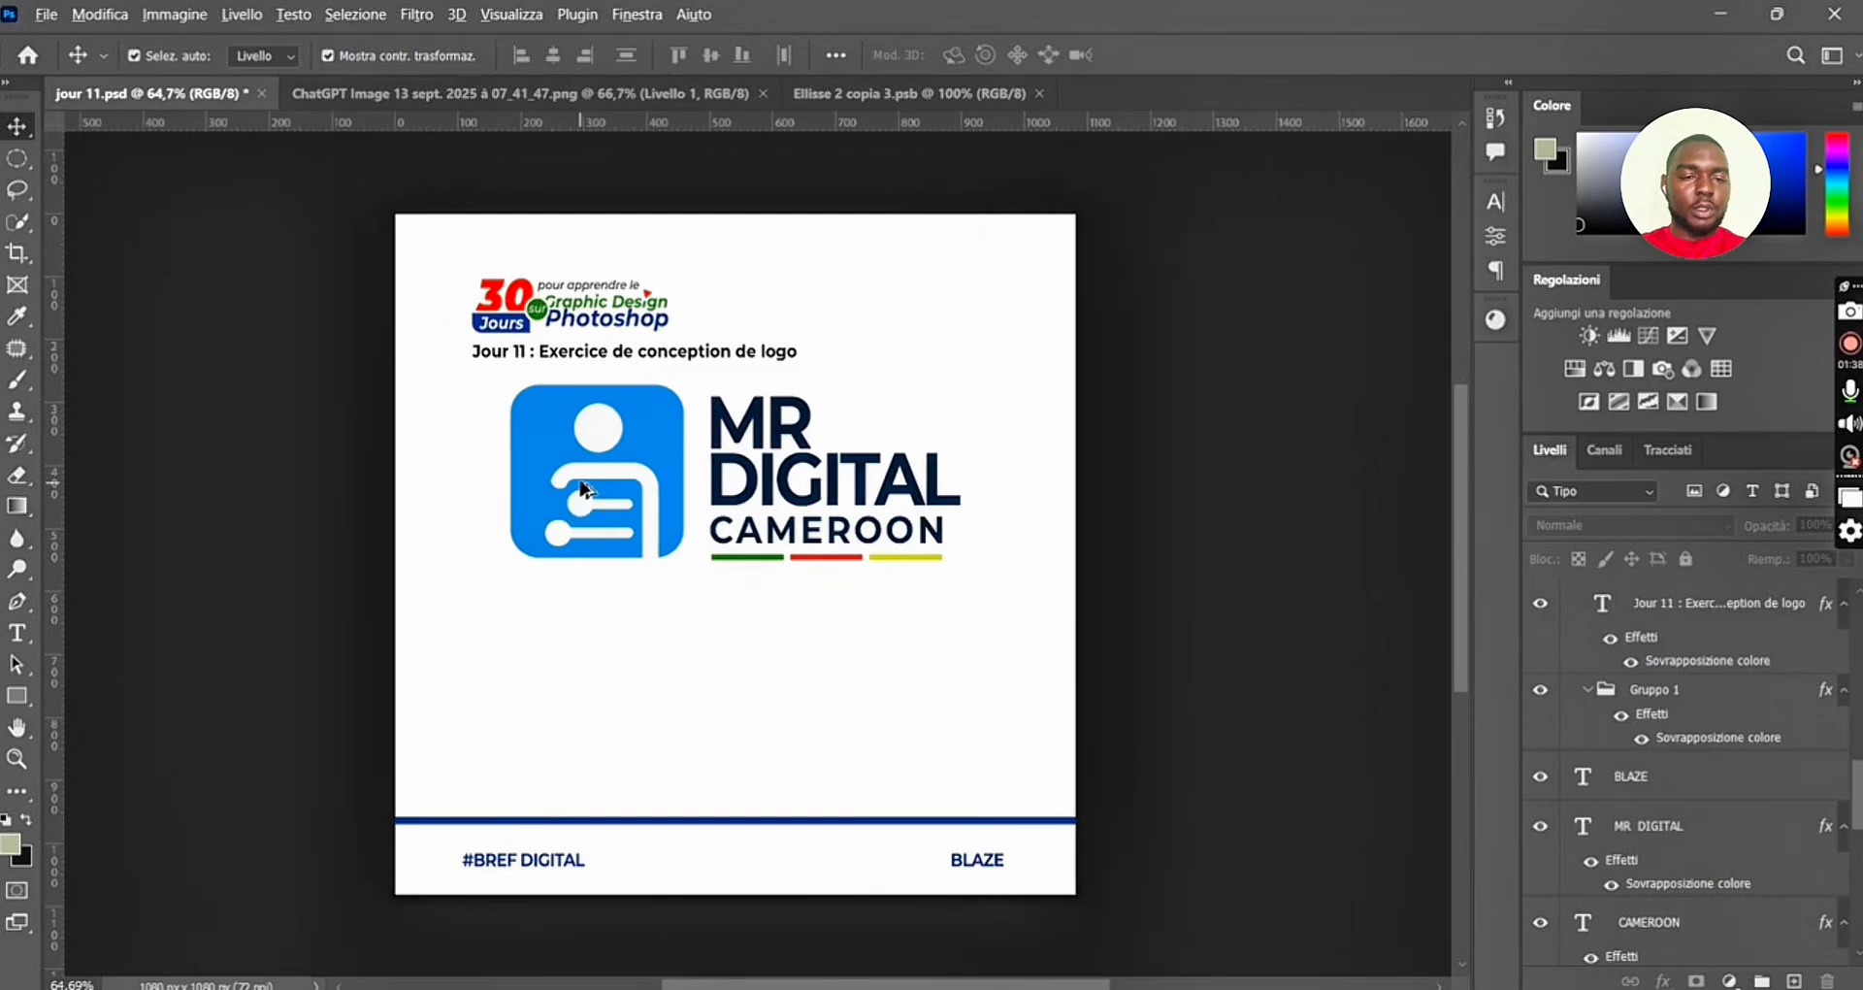
scroll(579, 487, up, 4)
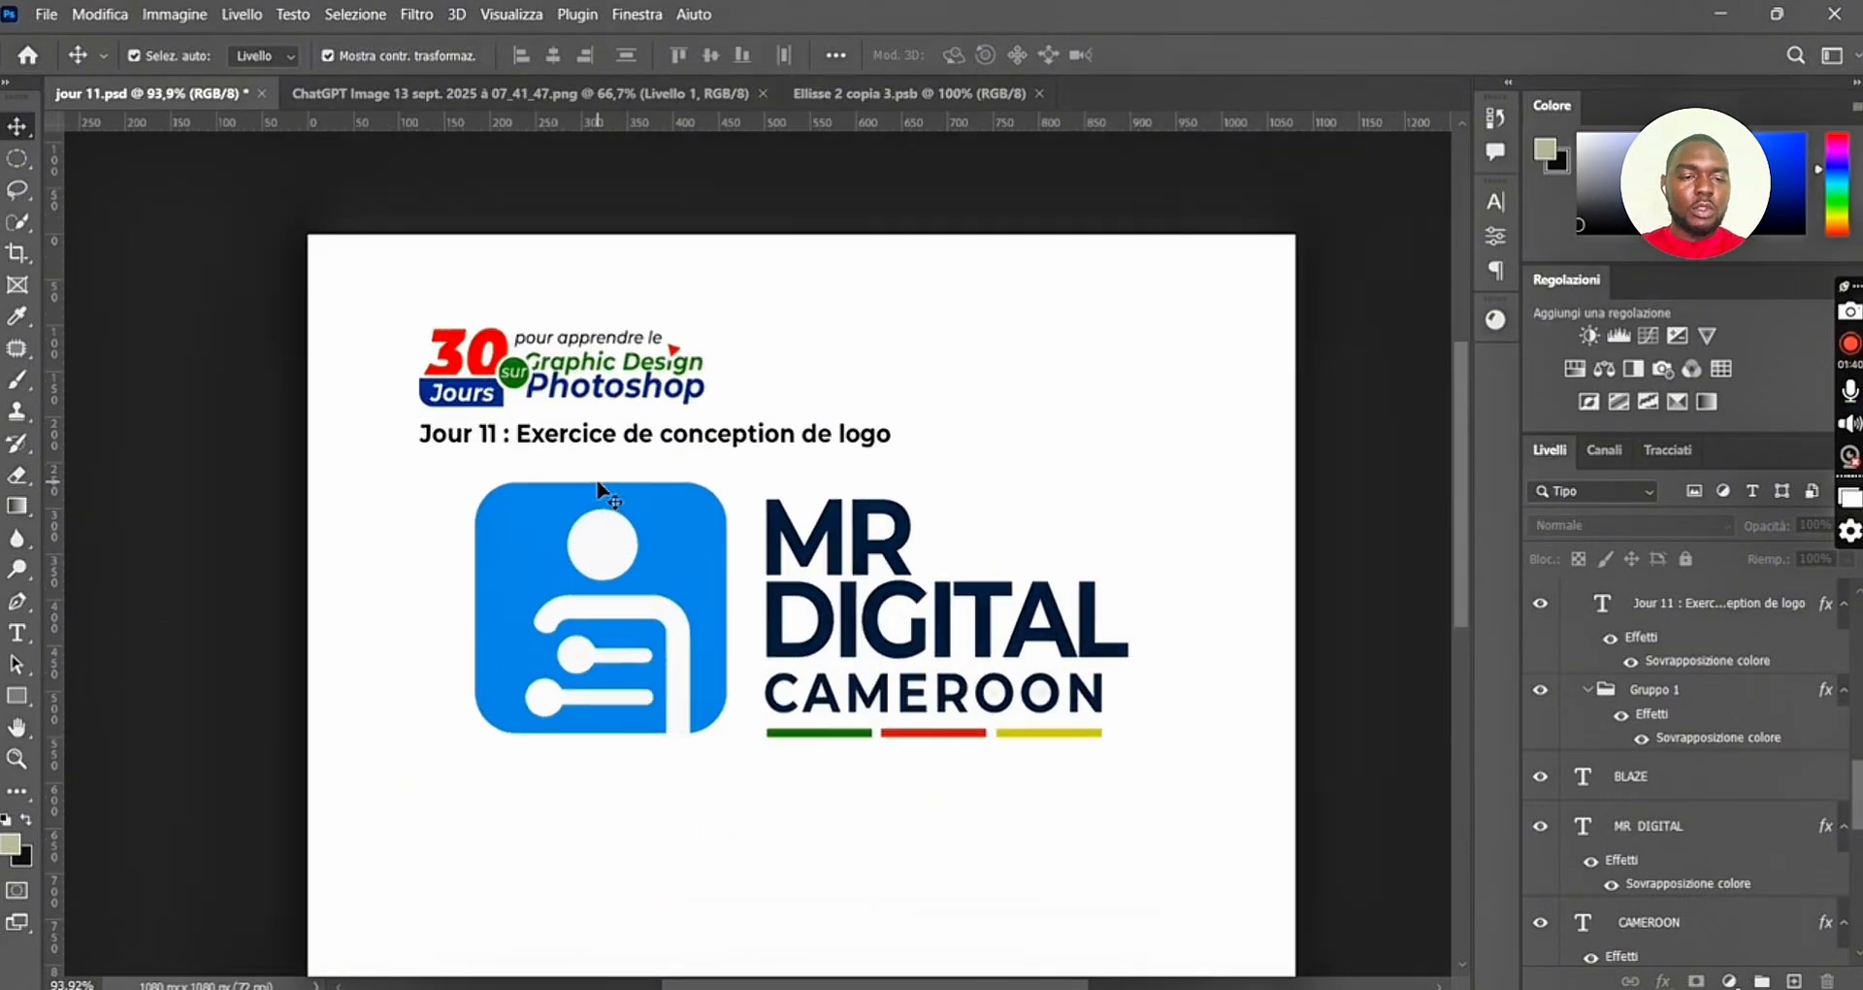
scroll(602, 480, up, 1)
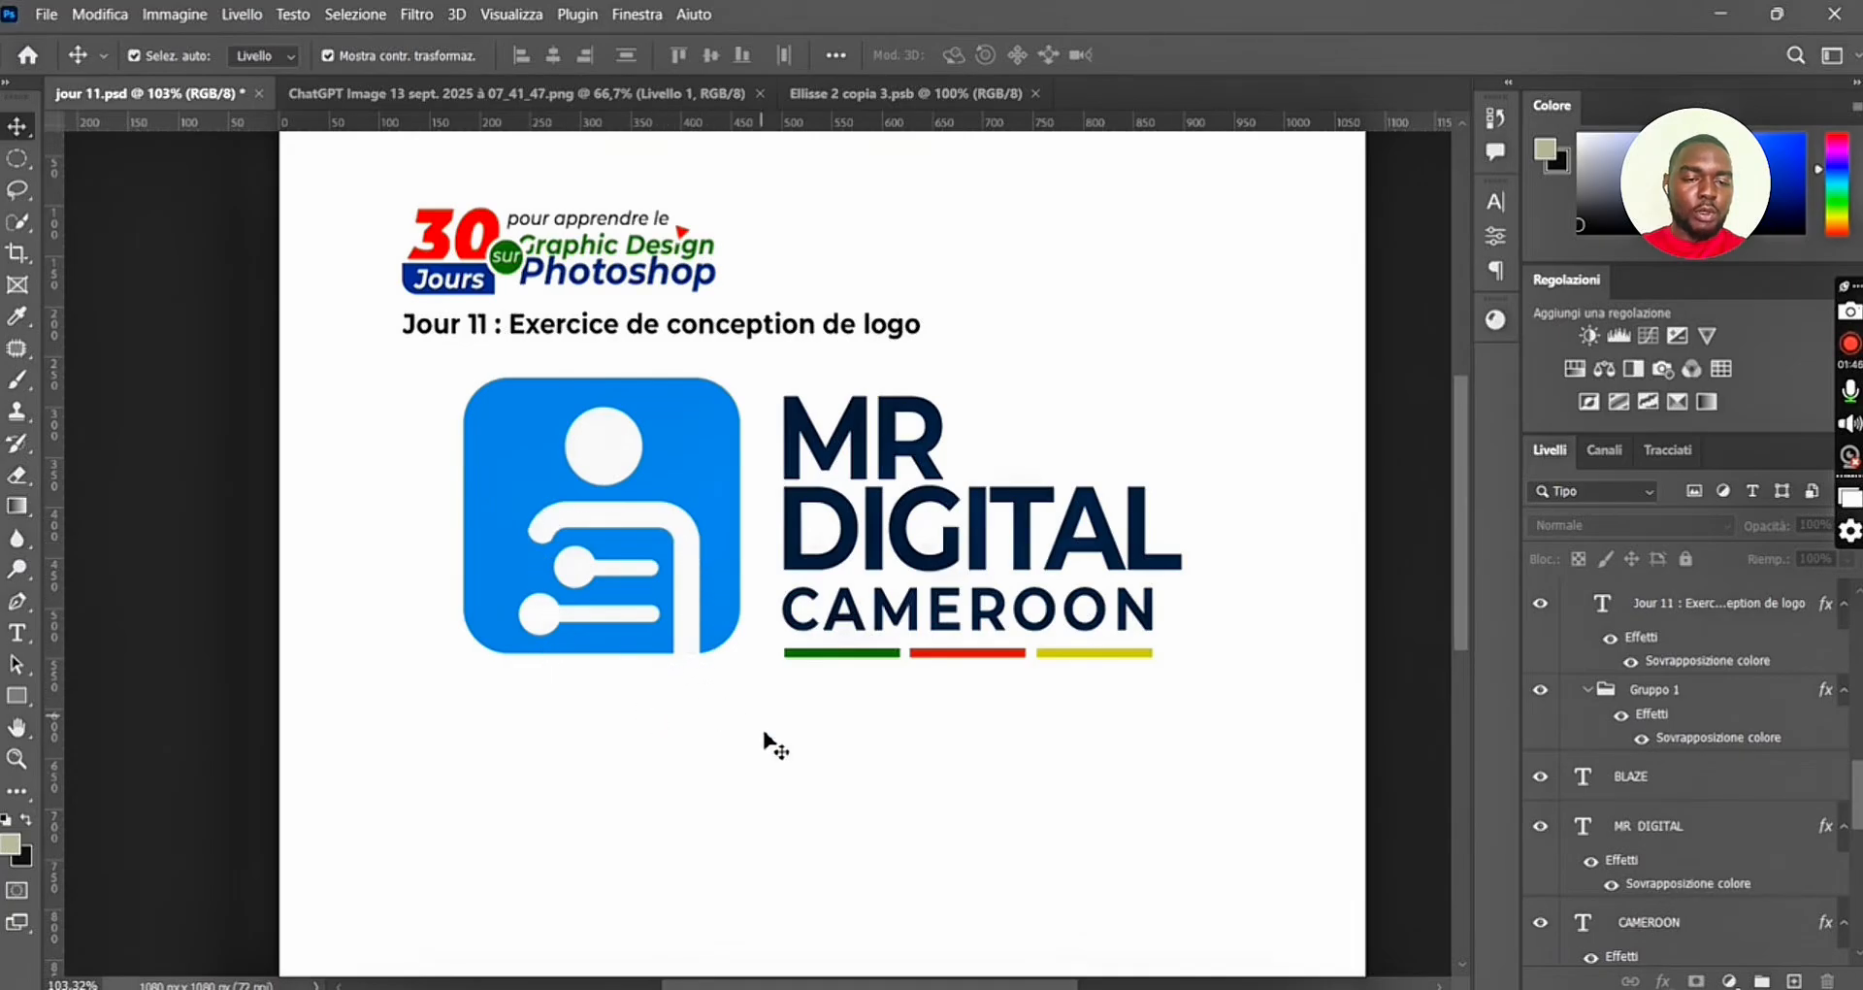
scroll(758, 677, down, 2)
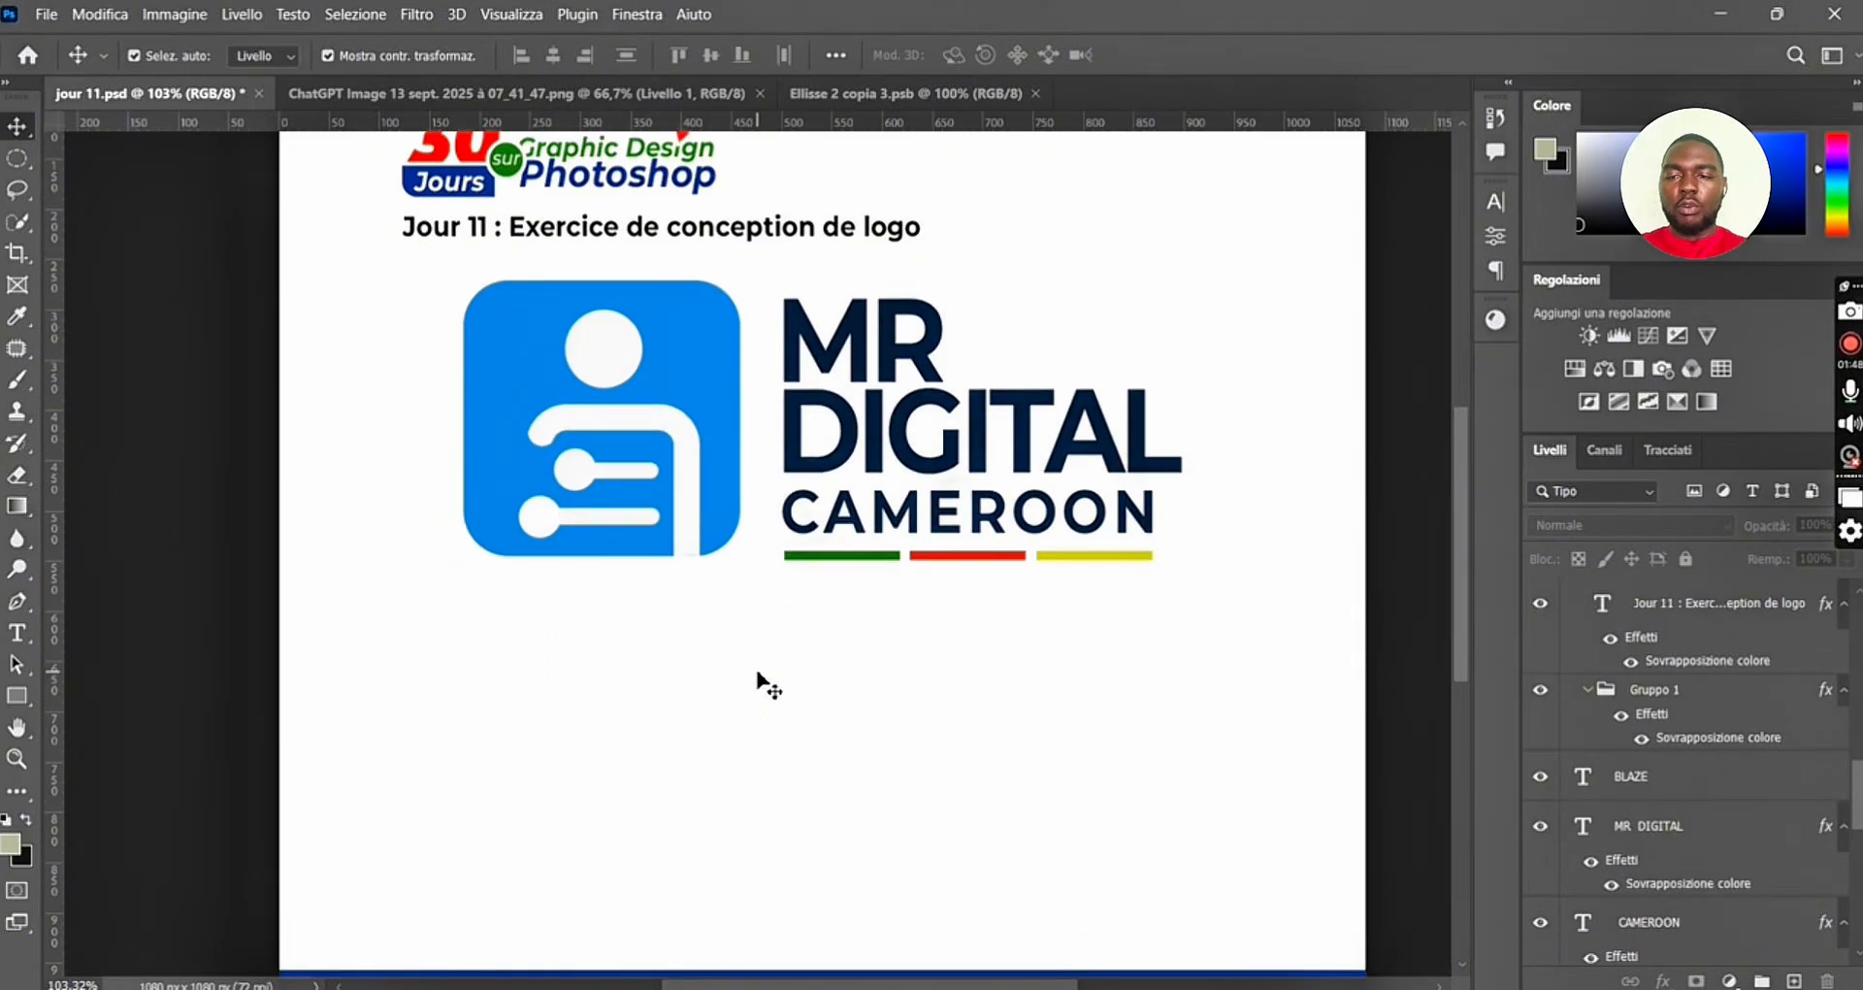
scroll(758, 670, down, 1)
scroll(199, 742, up, 2)
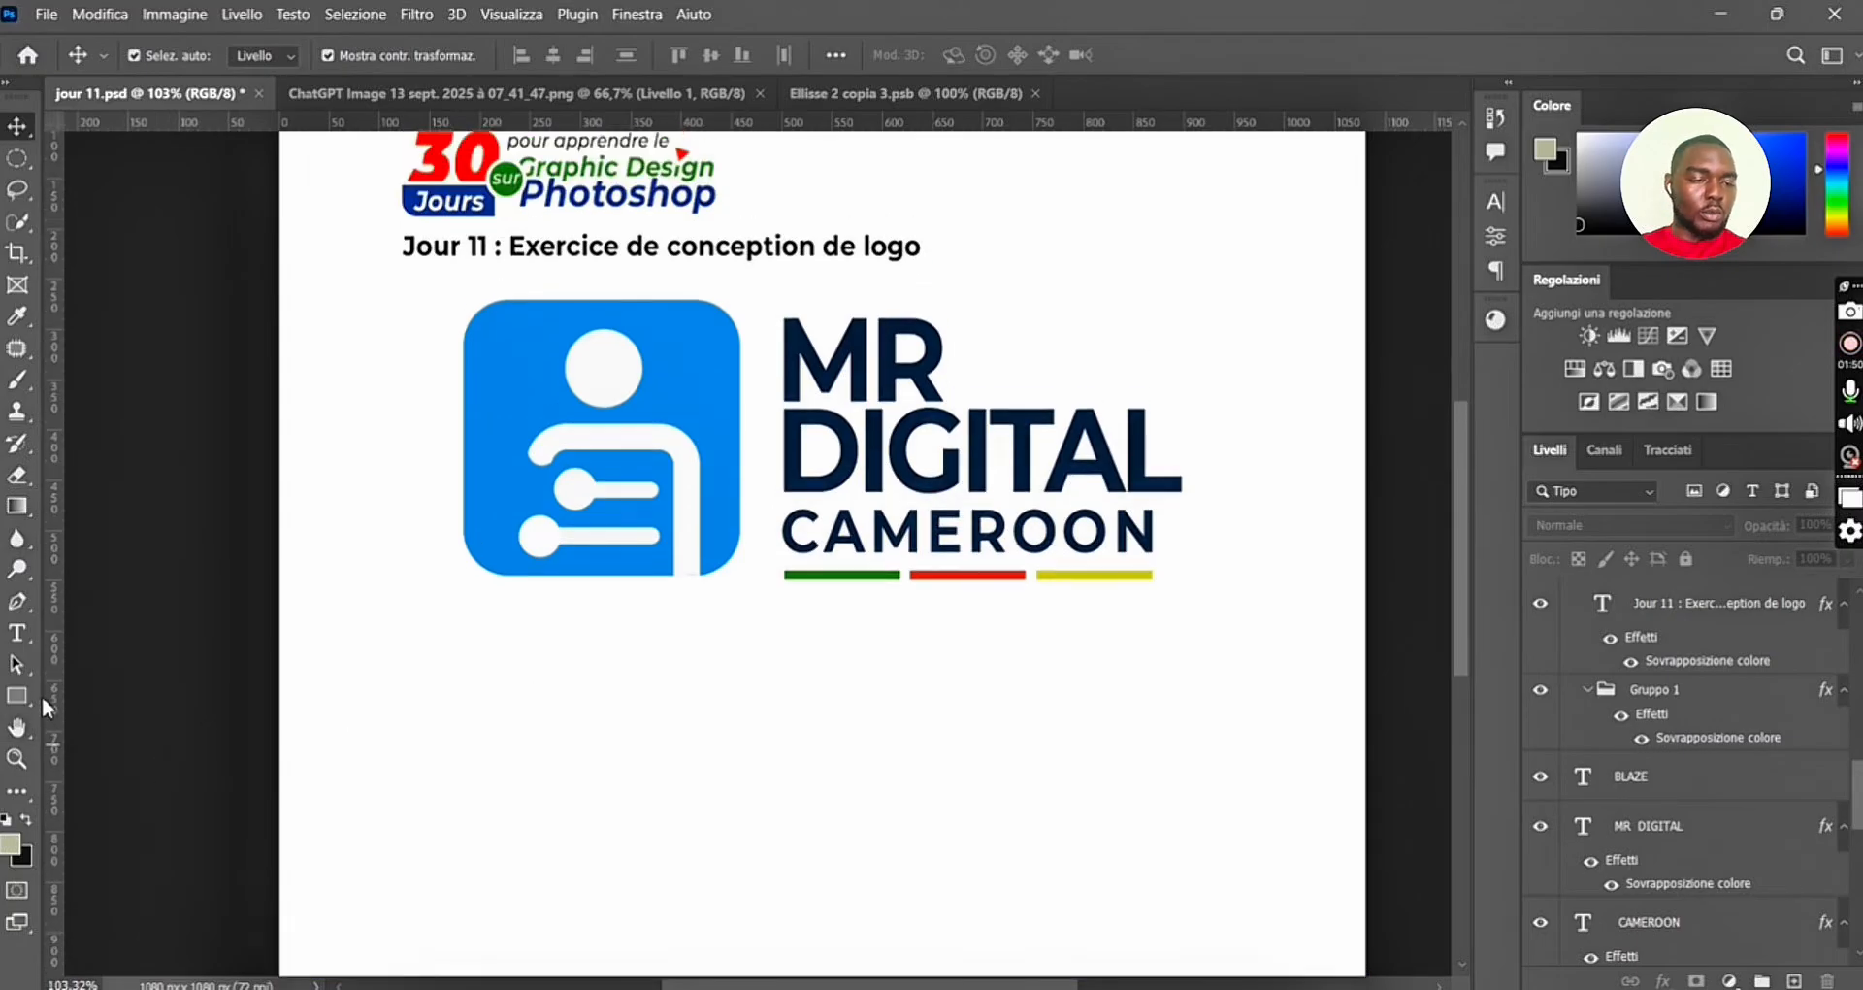
right_click(17, 701)
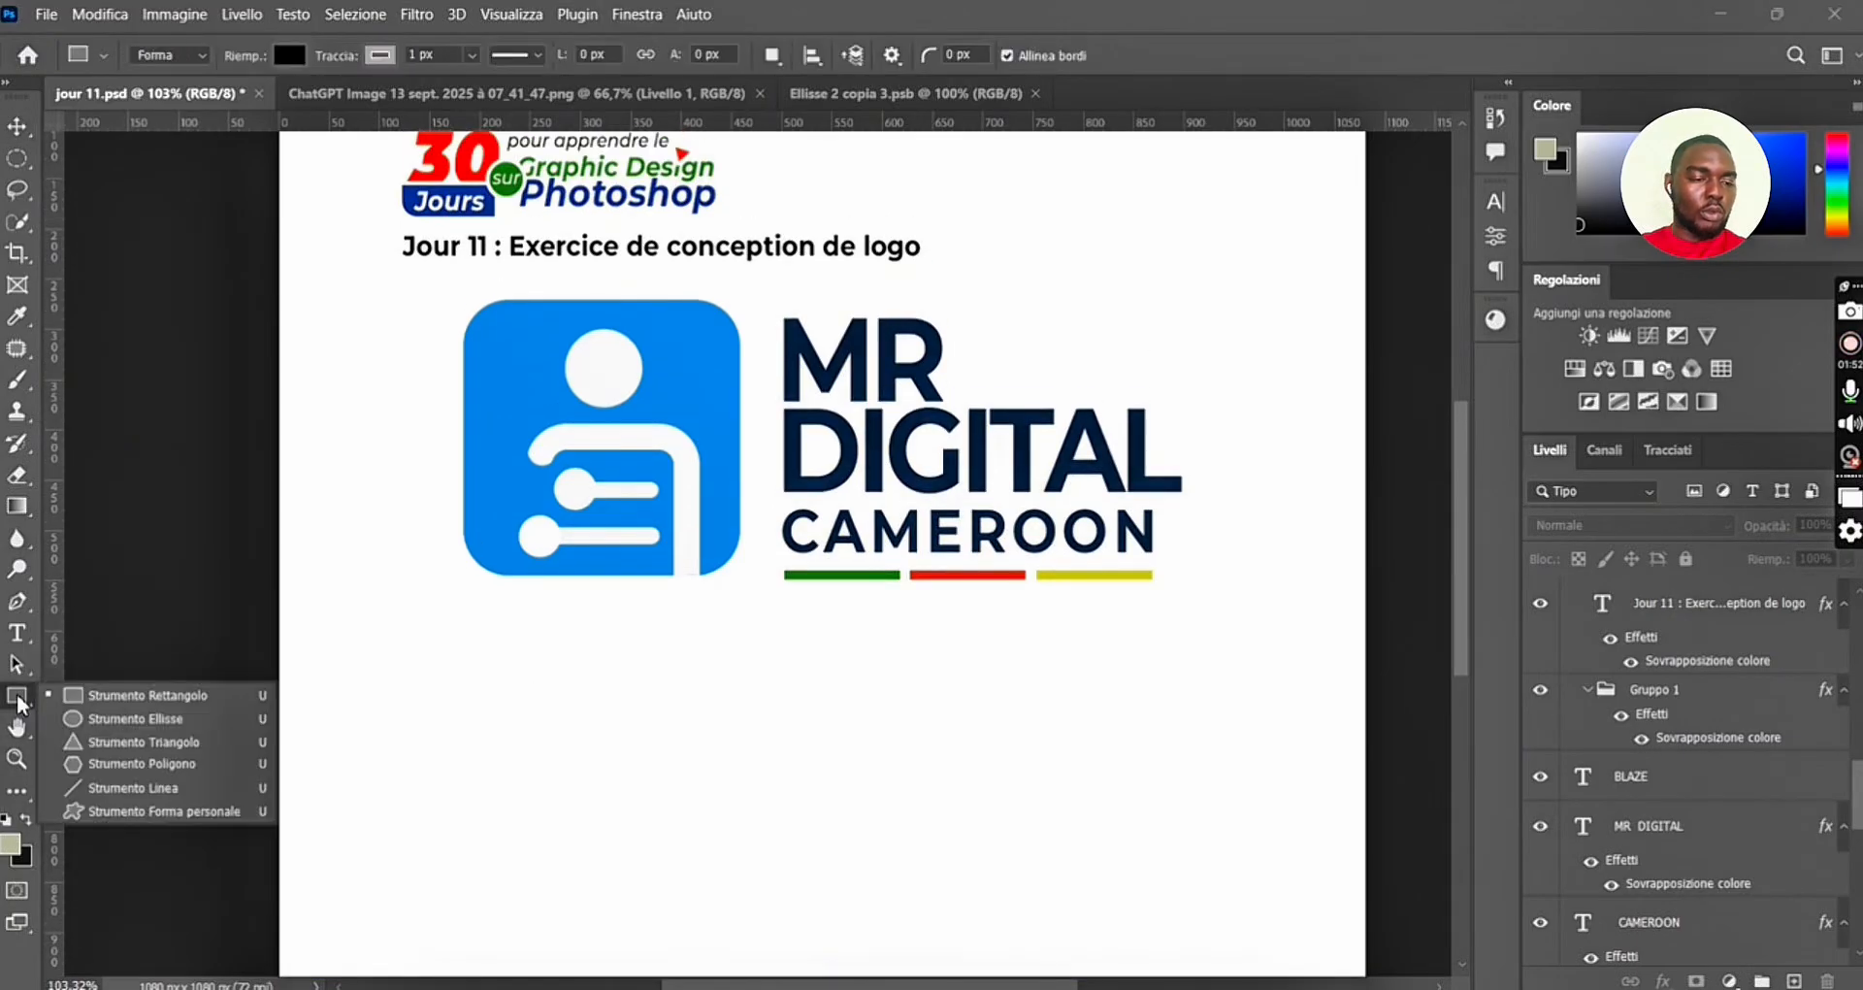
click(97, 696)
drag(475, 646, 729, 883)
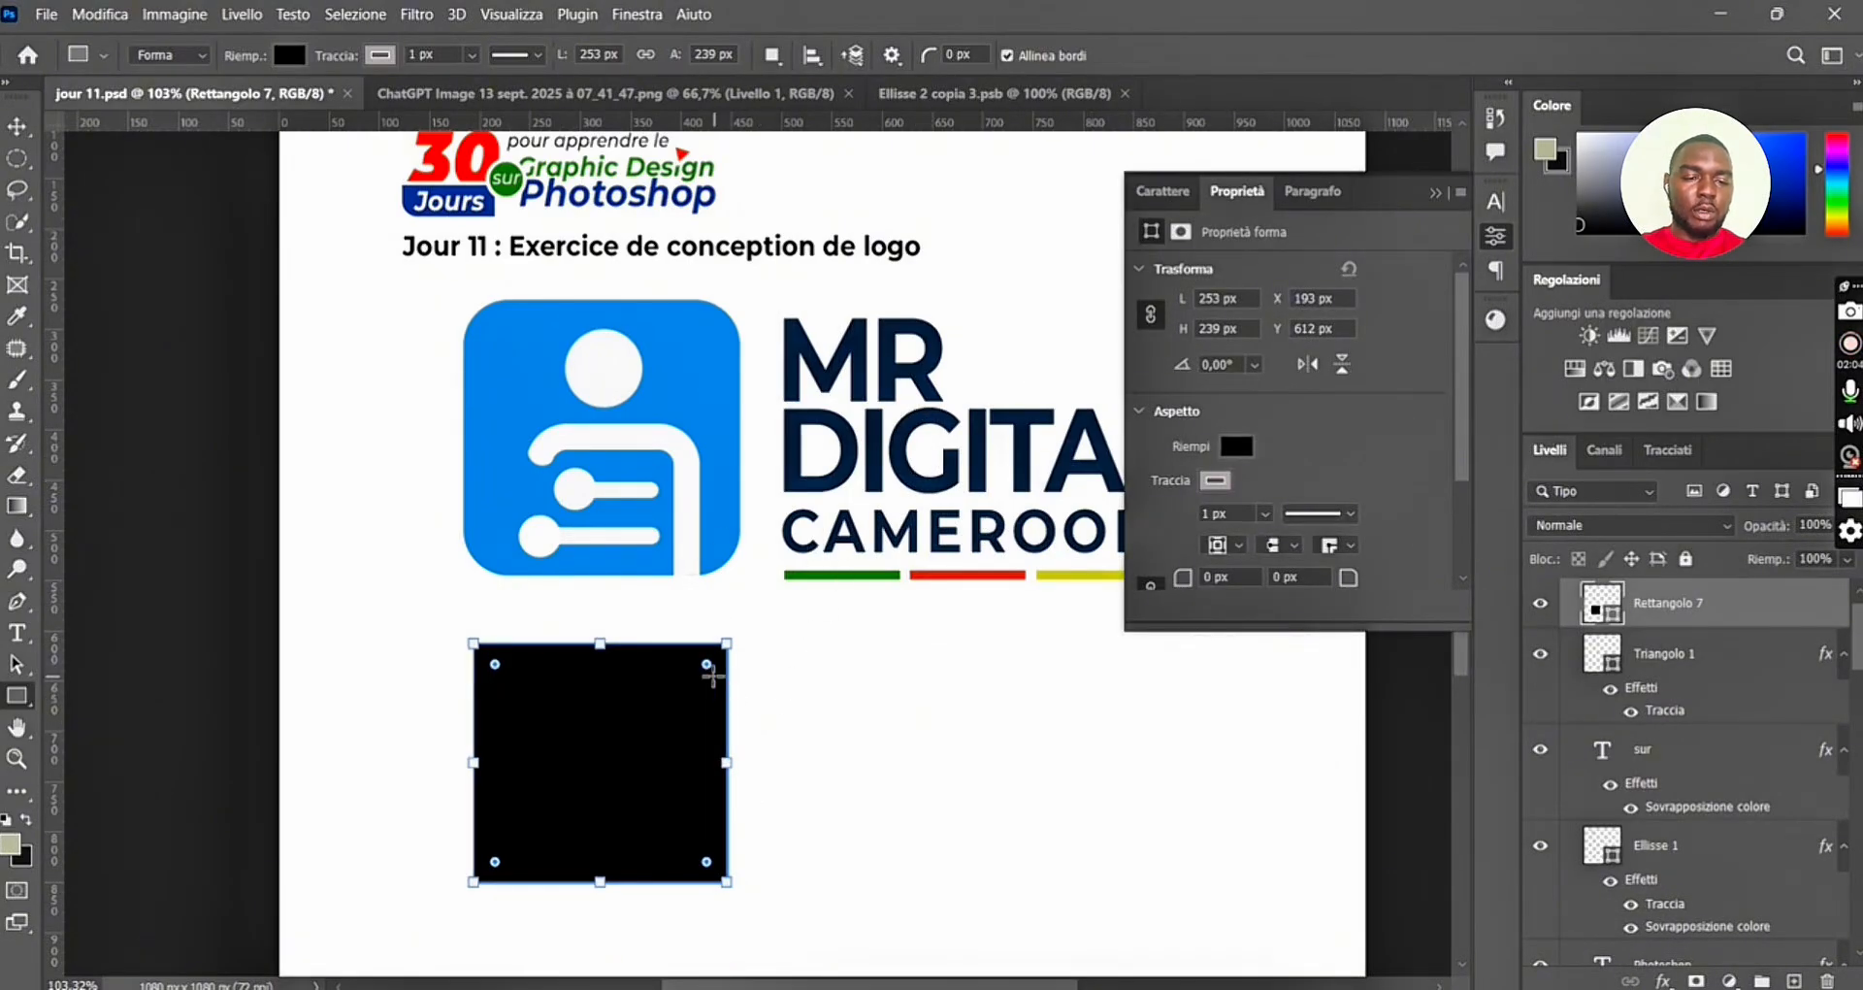
Round the new rectangle's corners to about 29 px and fill it with the emblem's bright blue.
mouse_move(706, 667)
mouse_down()
mouse_move(706, 687)
mouse_move(716, 672)
mouse_up()
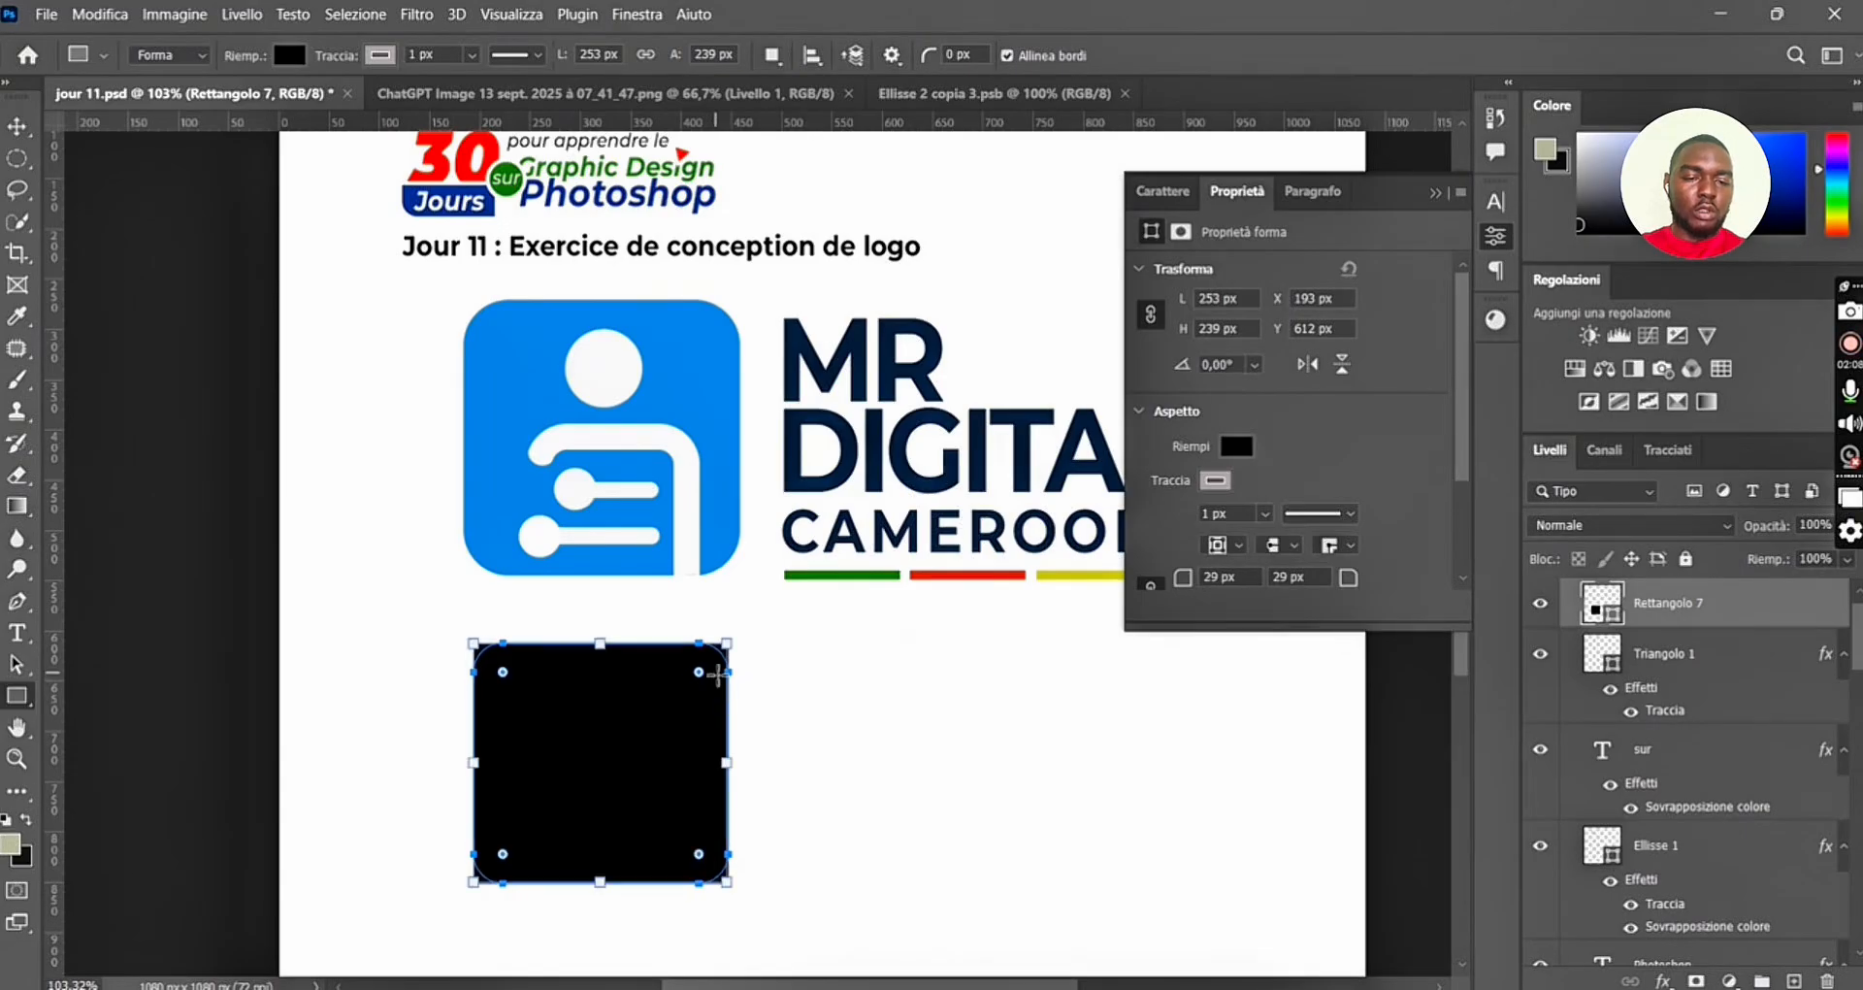
click(1234, 448)
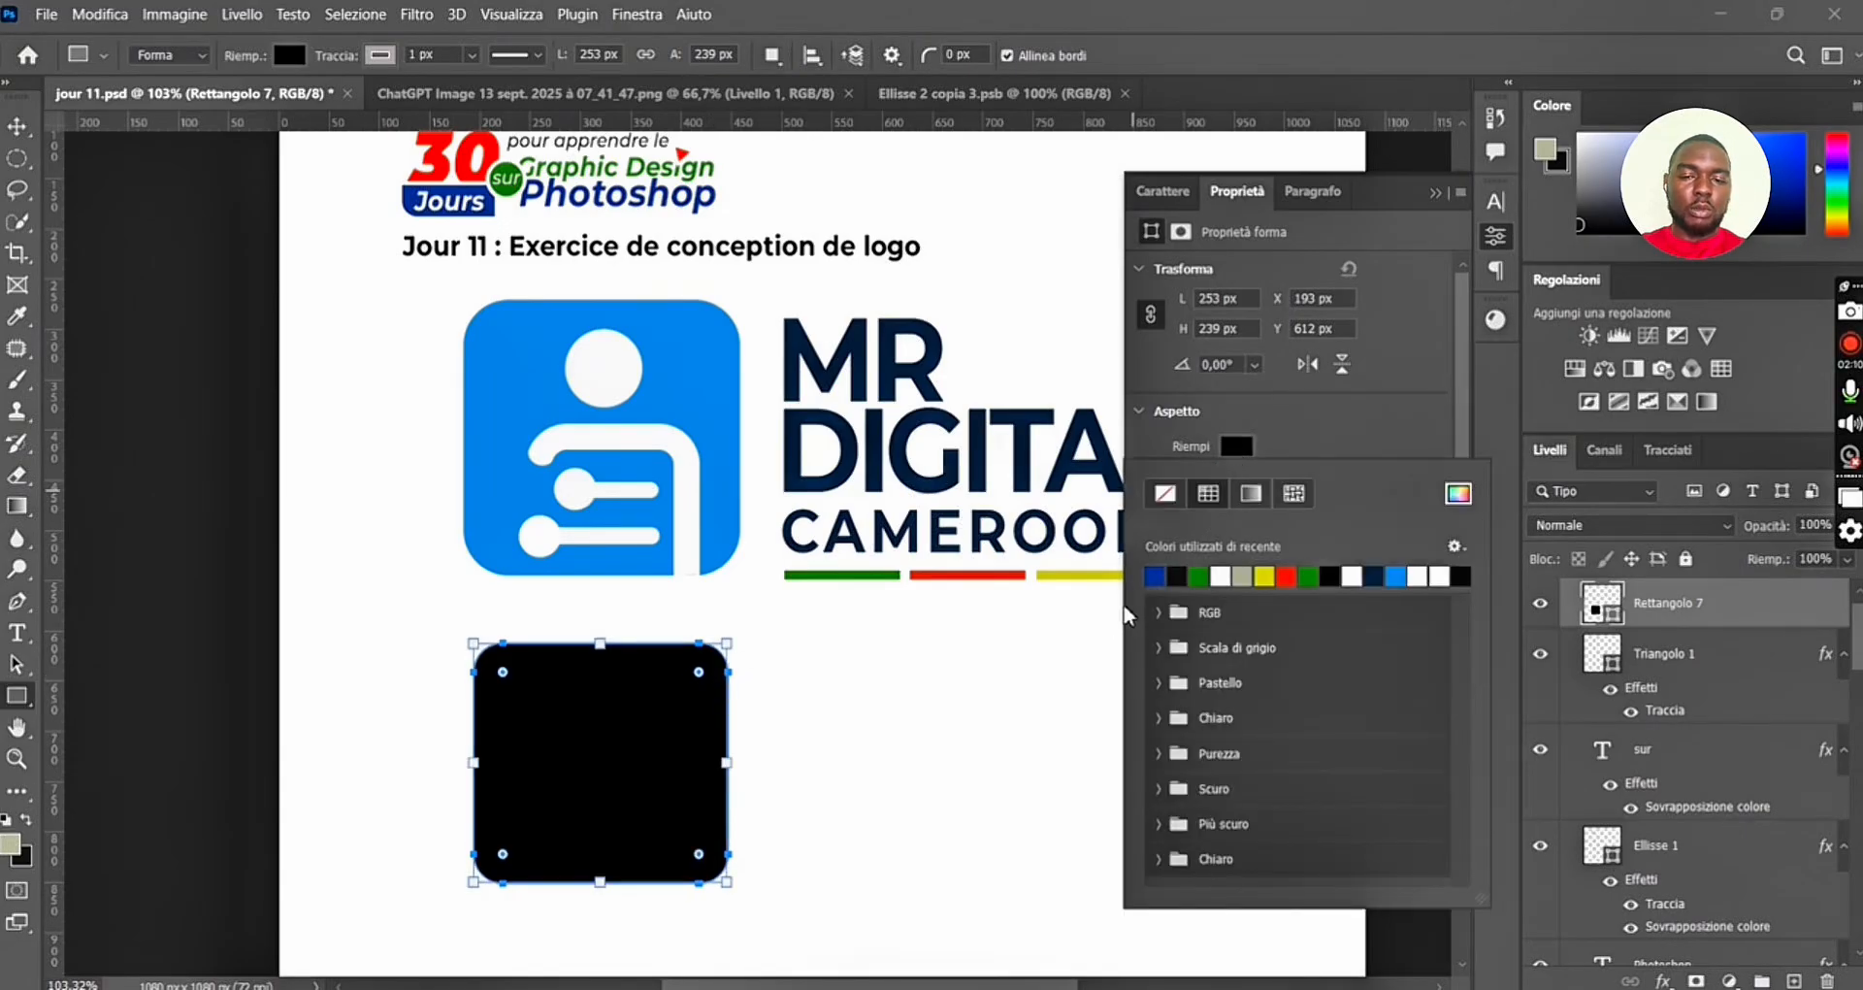
click(1398, 576)
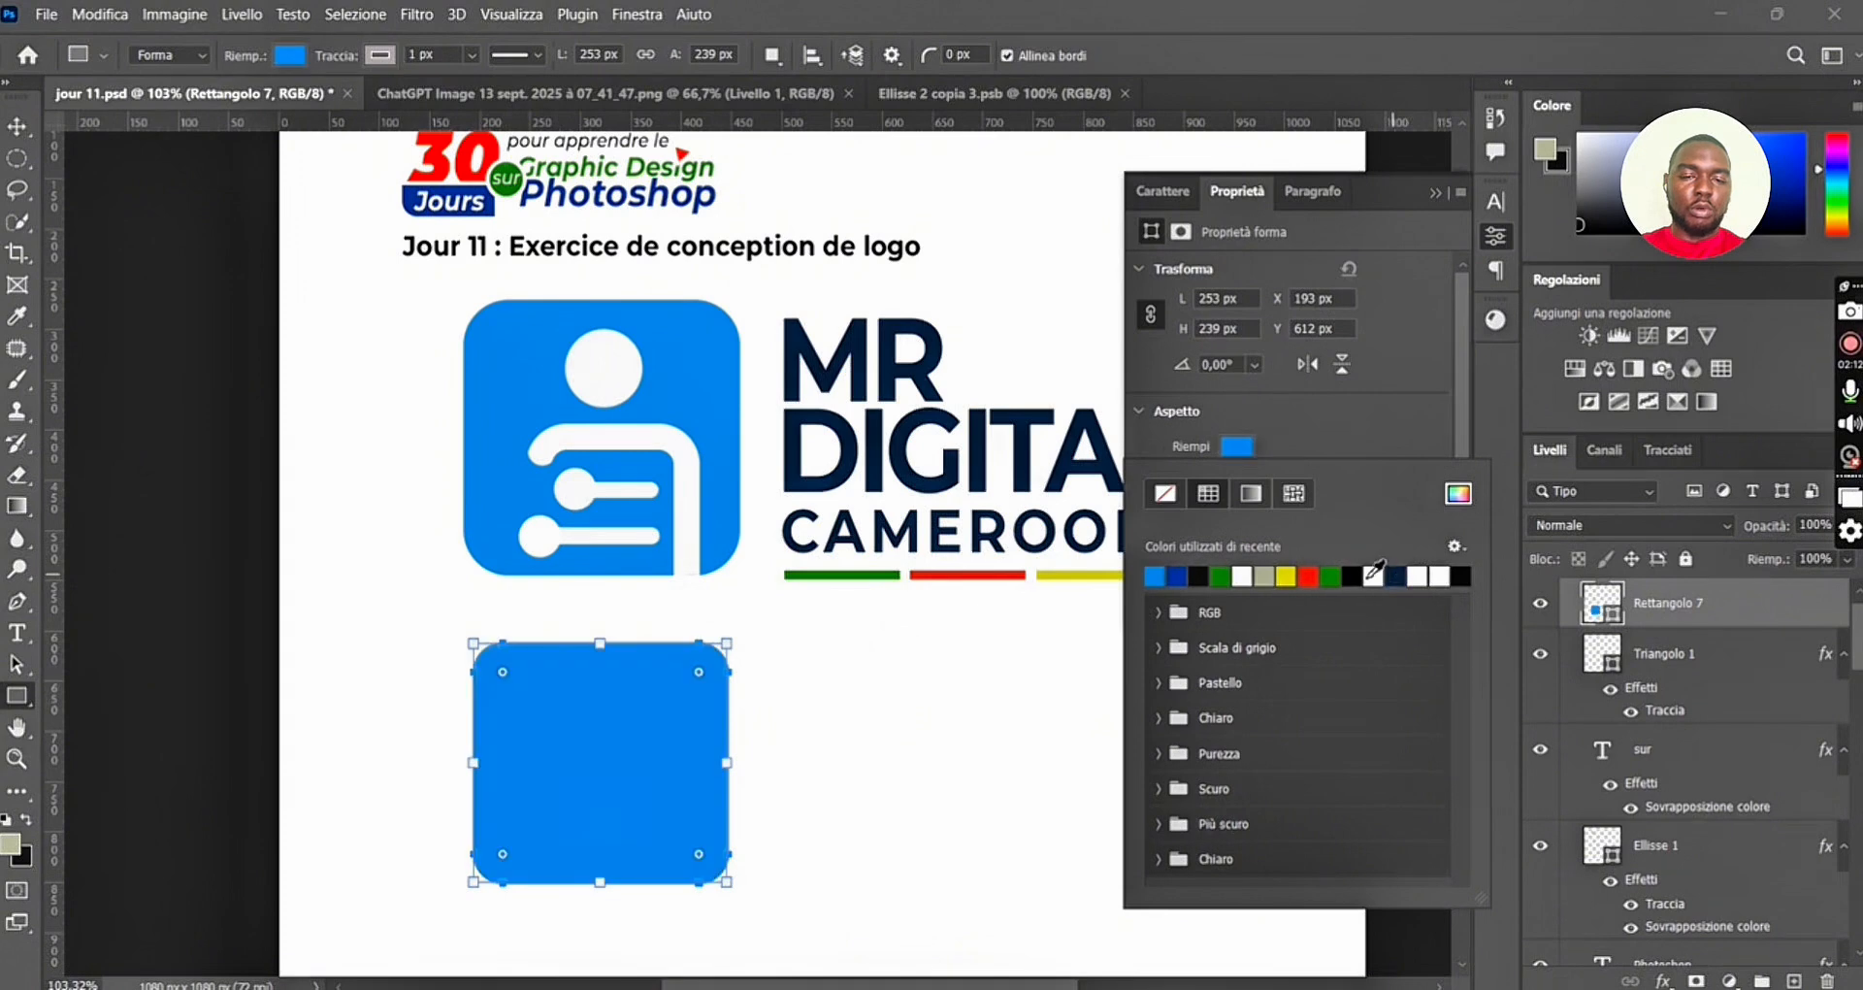
Draw a circle about 66 px in diameter in the upper middle of the new blue rounded square.
click(16, 158)
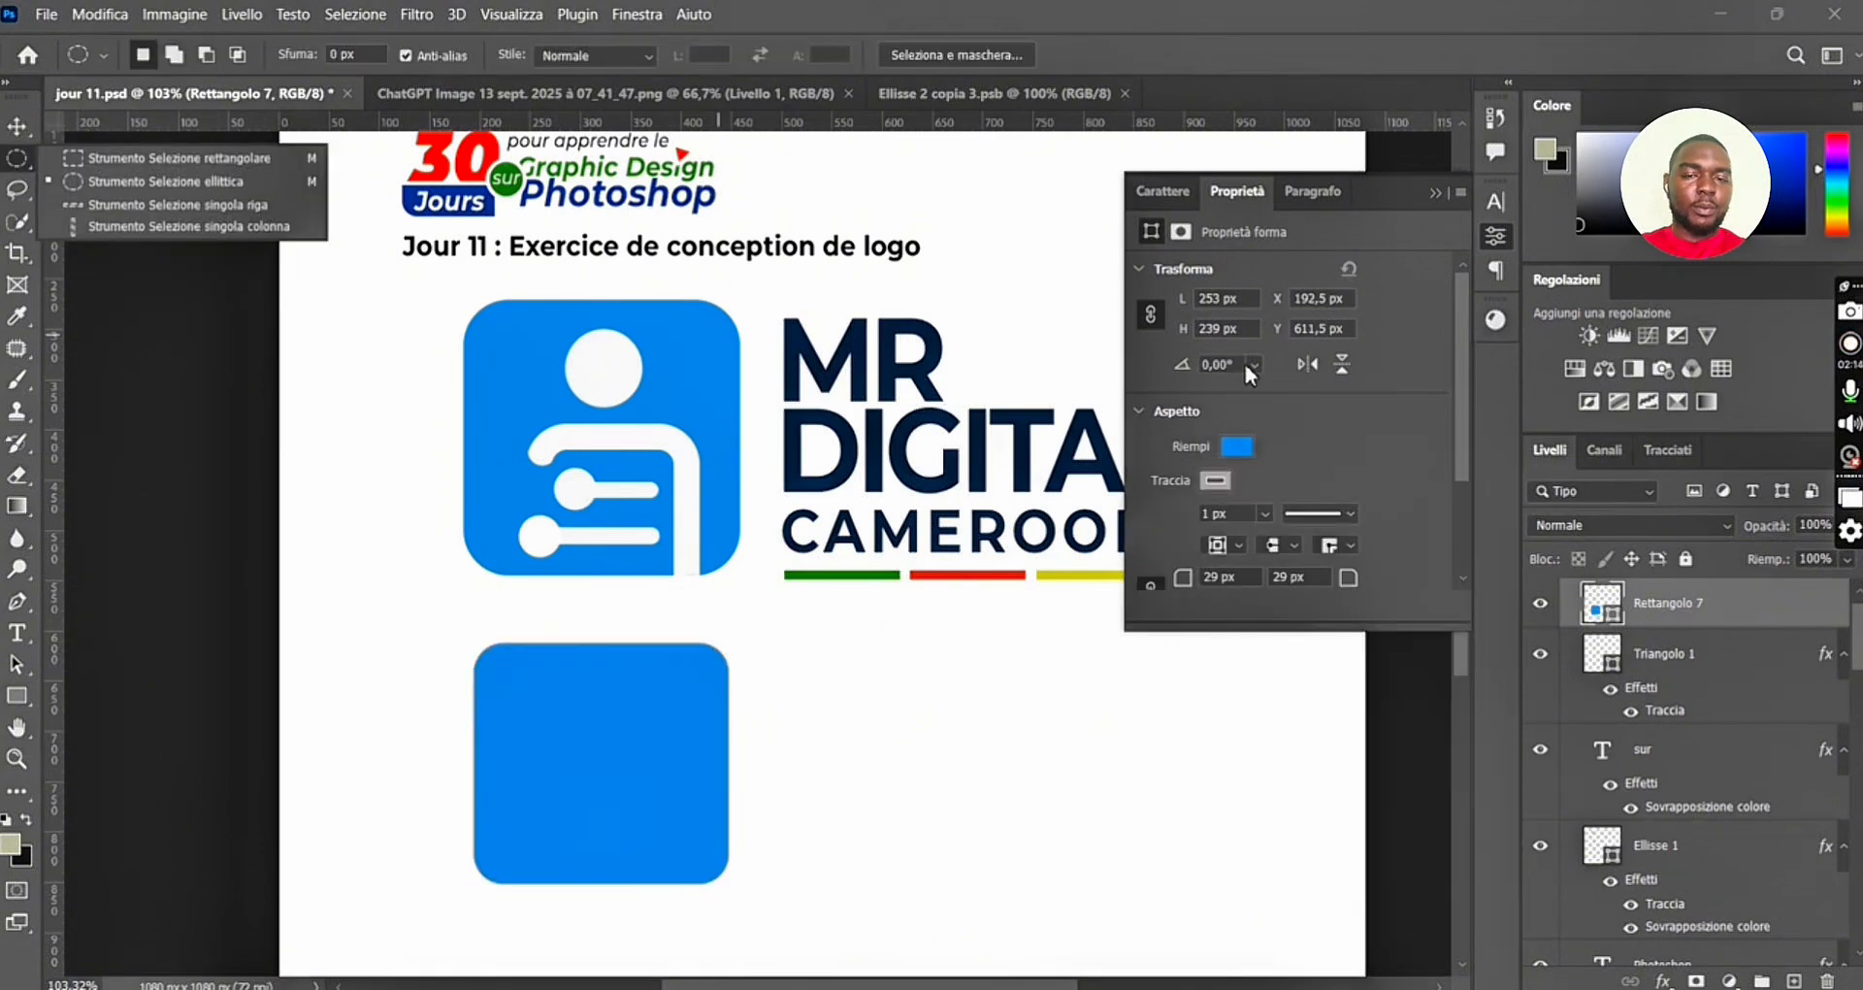
click(17, 696)
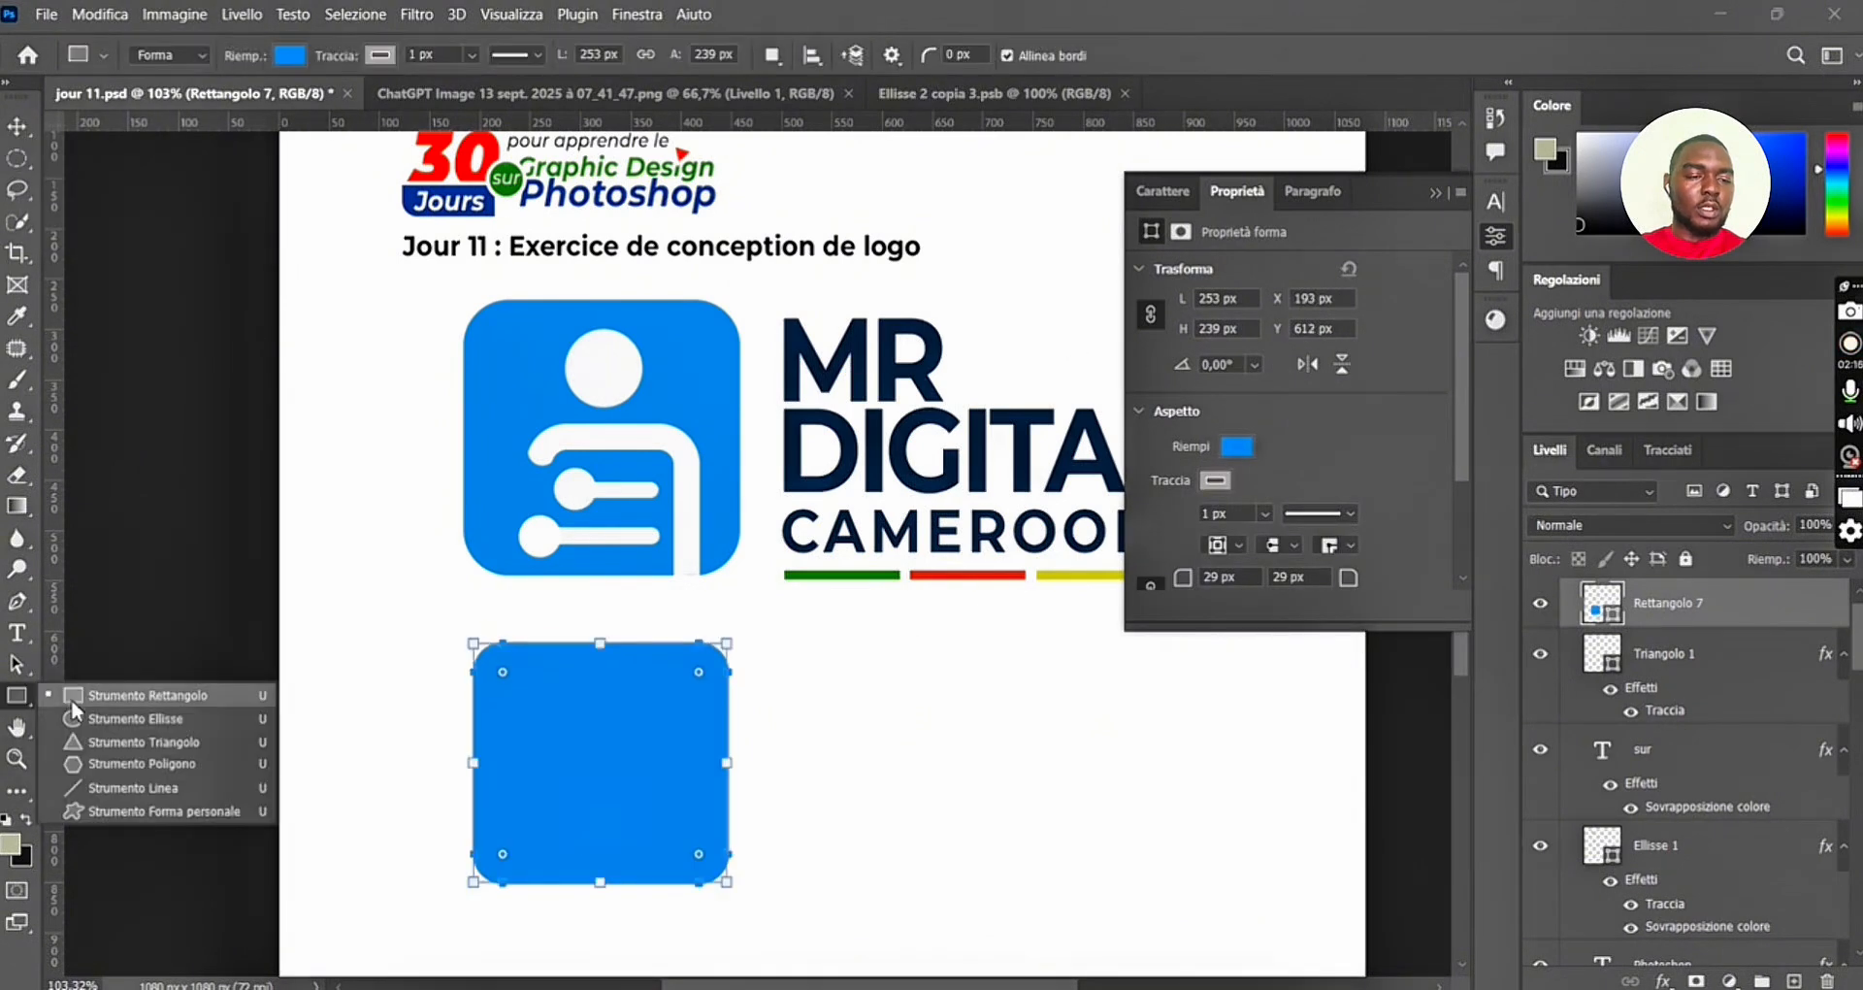
click(98, 719)
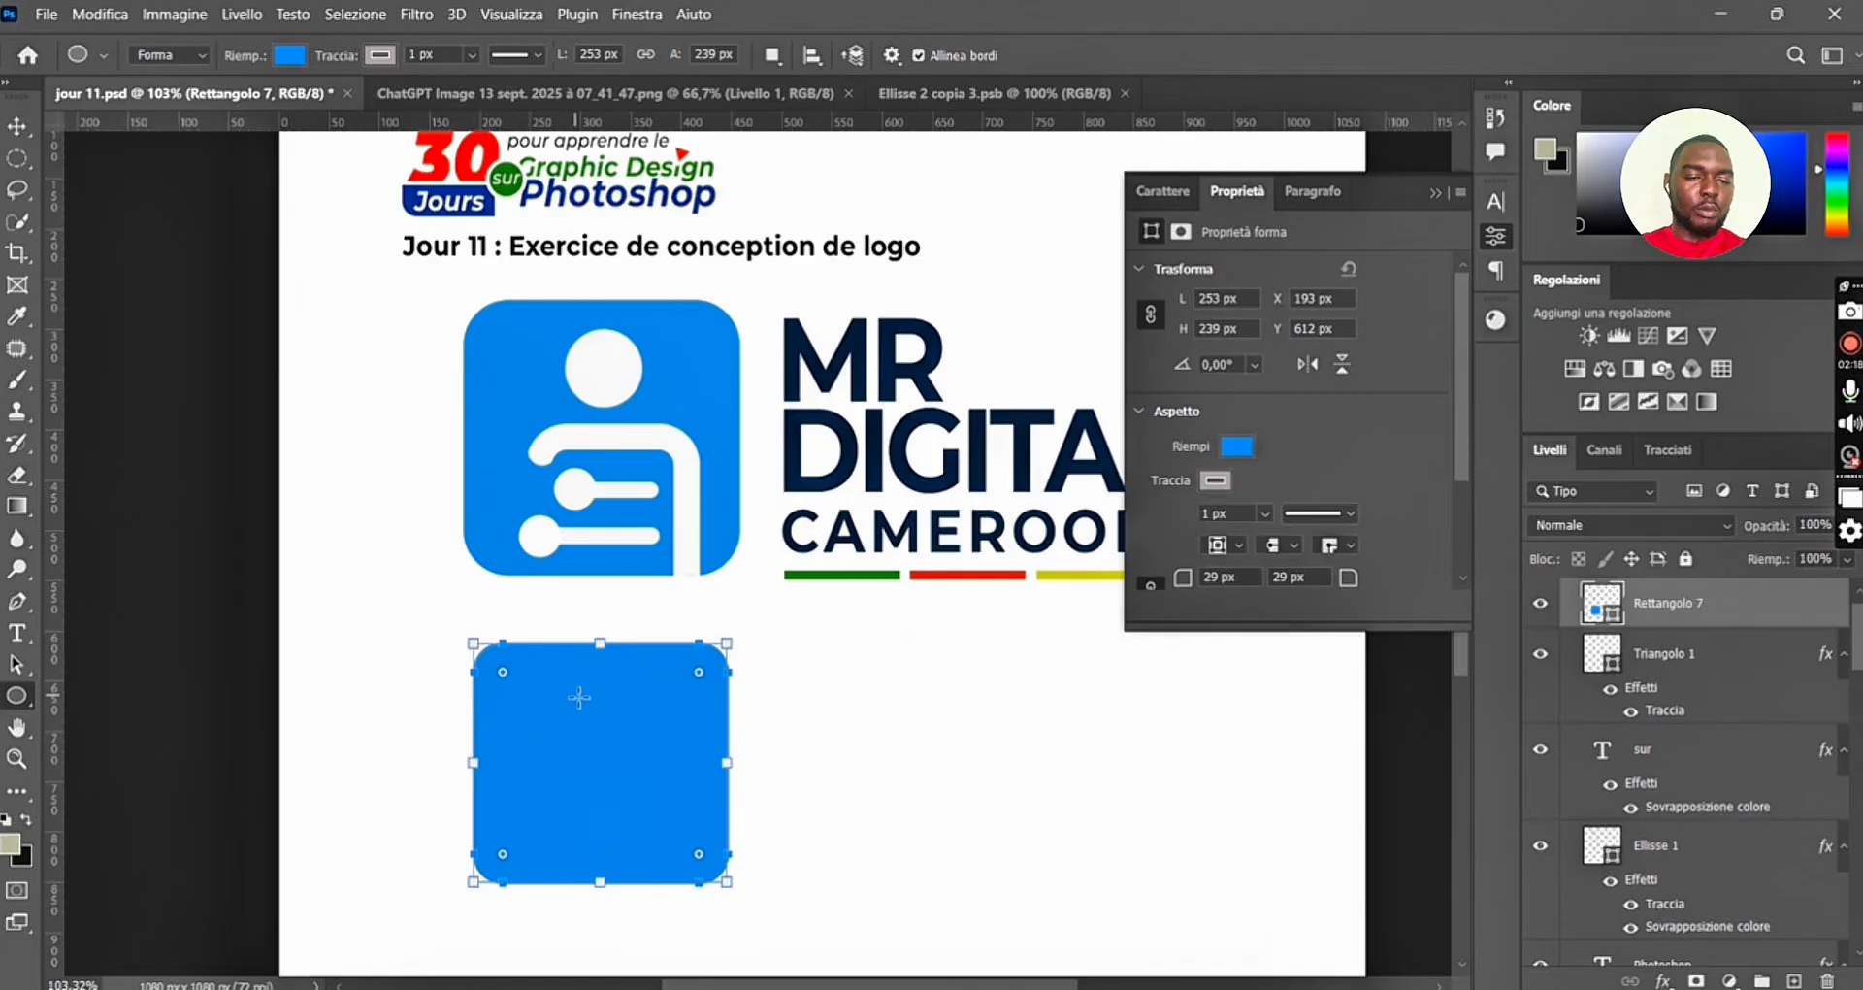
drag(580, 691, 644, 754)
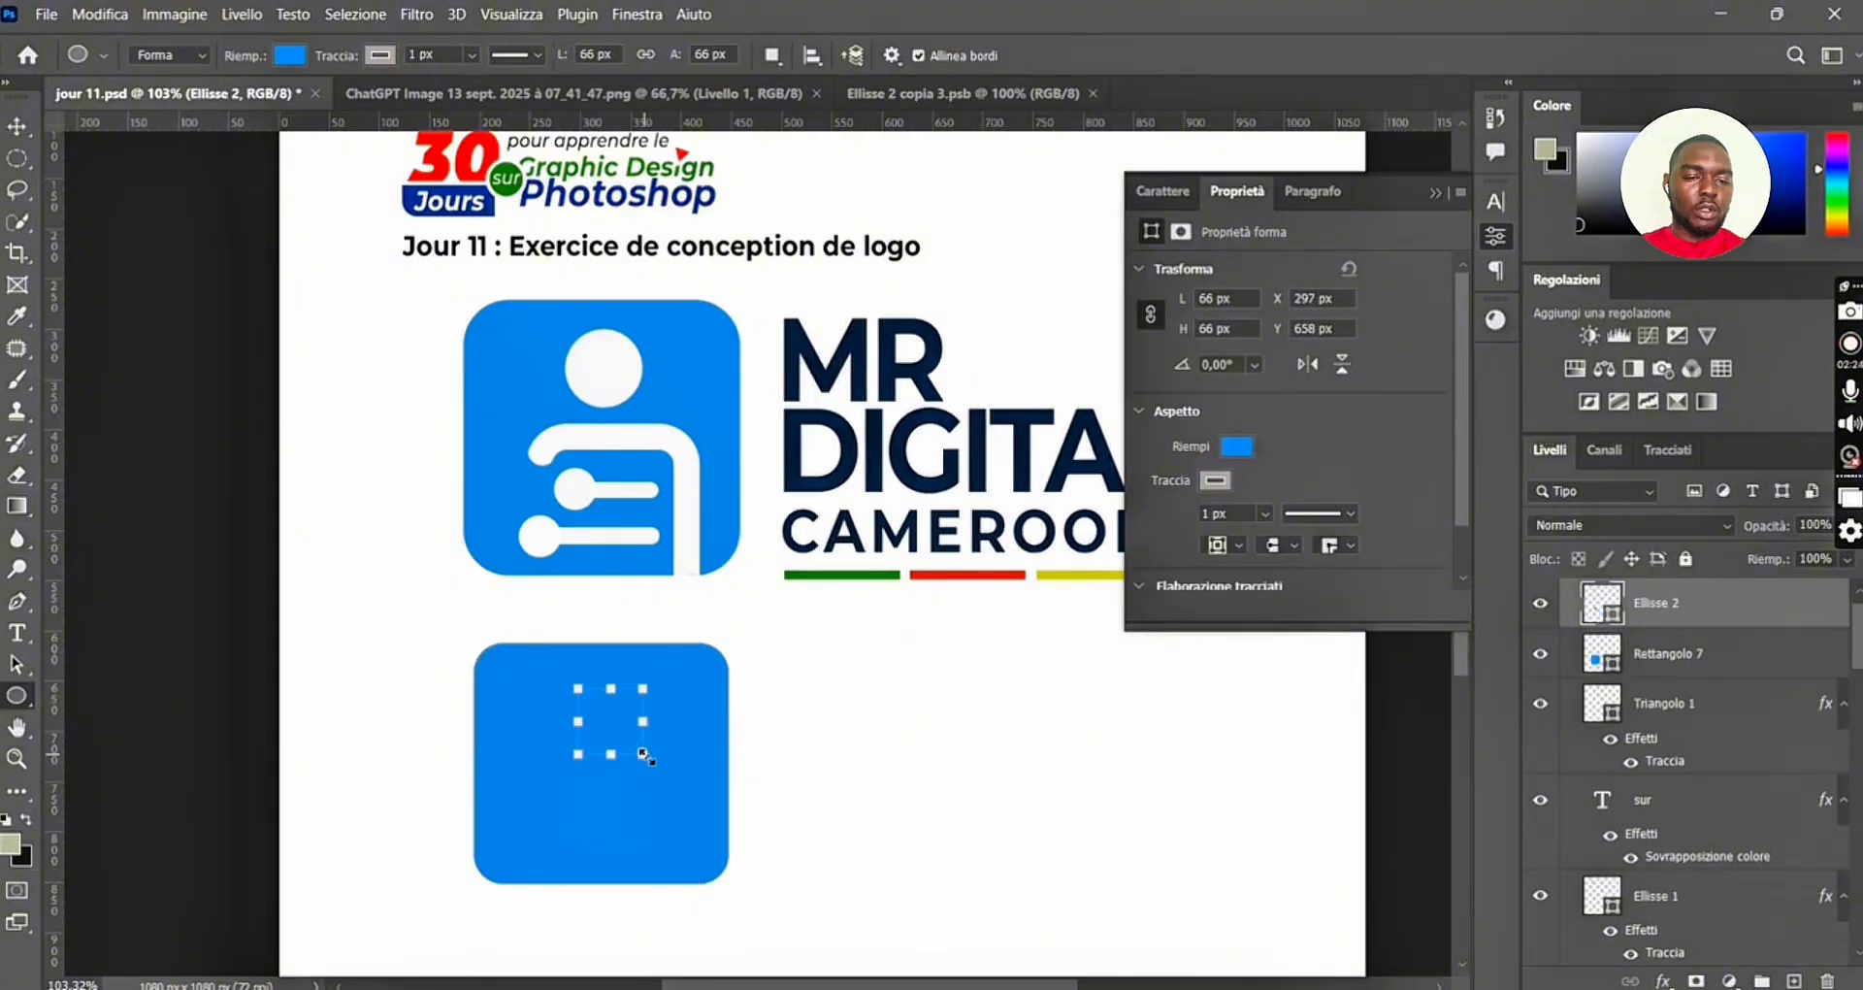
Fill the head circle with white and remove its stroke.
click(1235, 446)
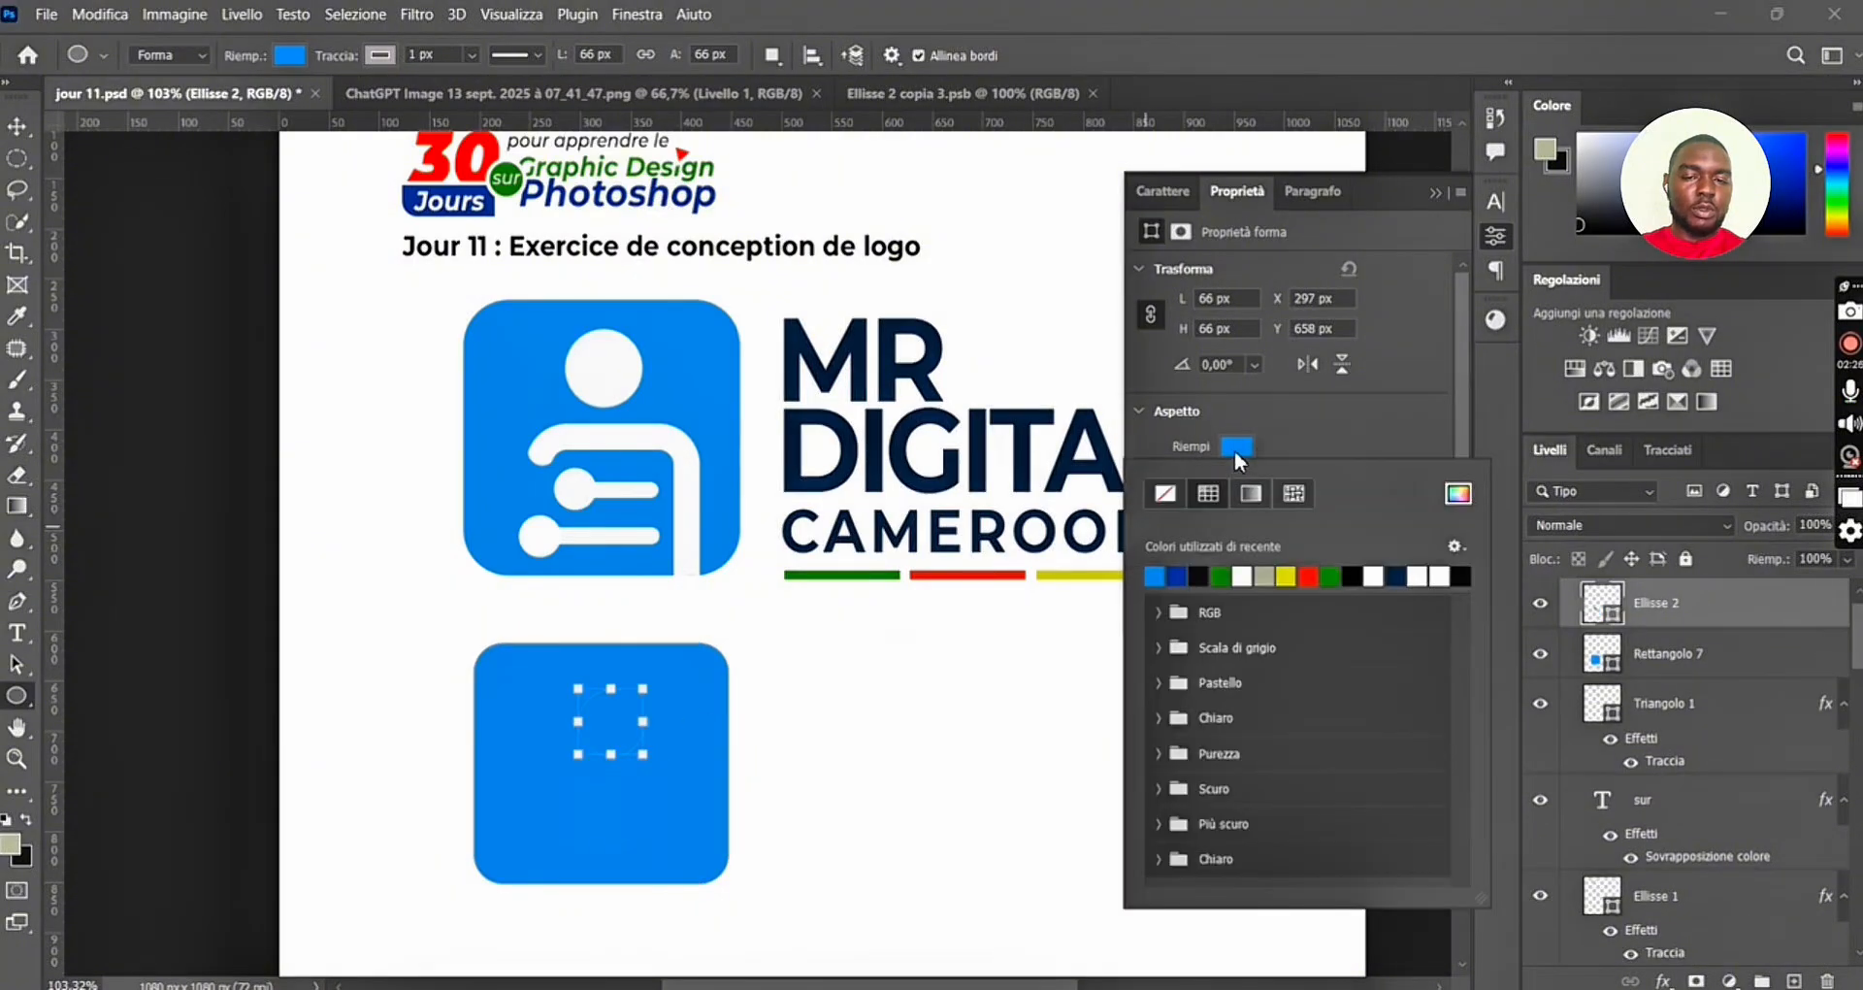
click(1254, 575)
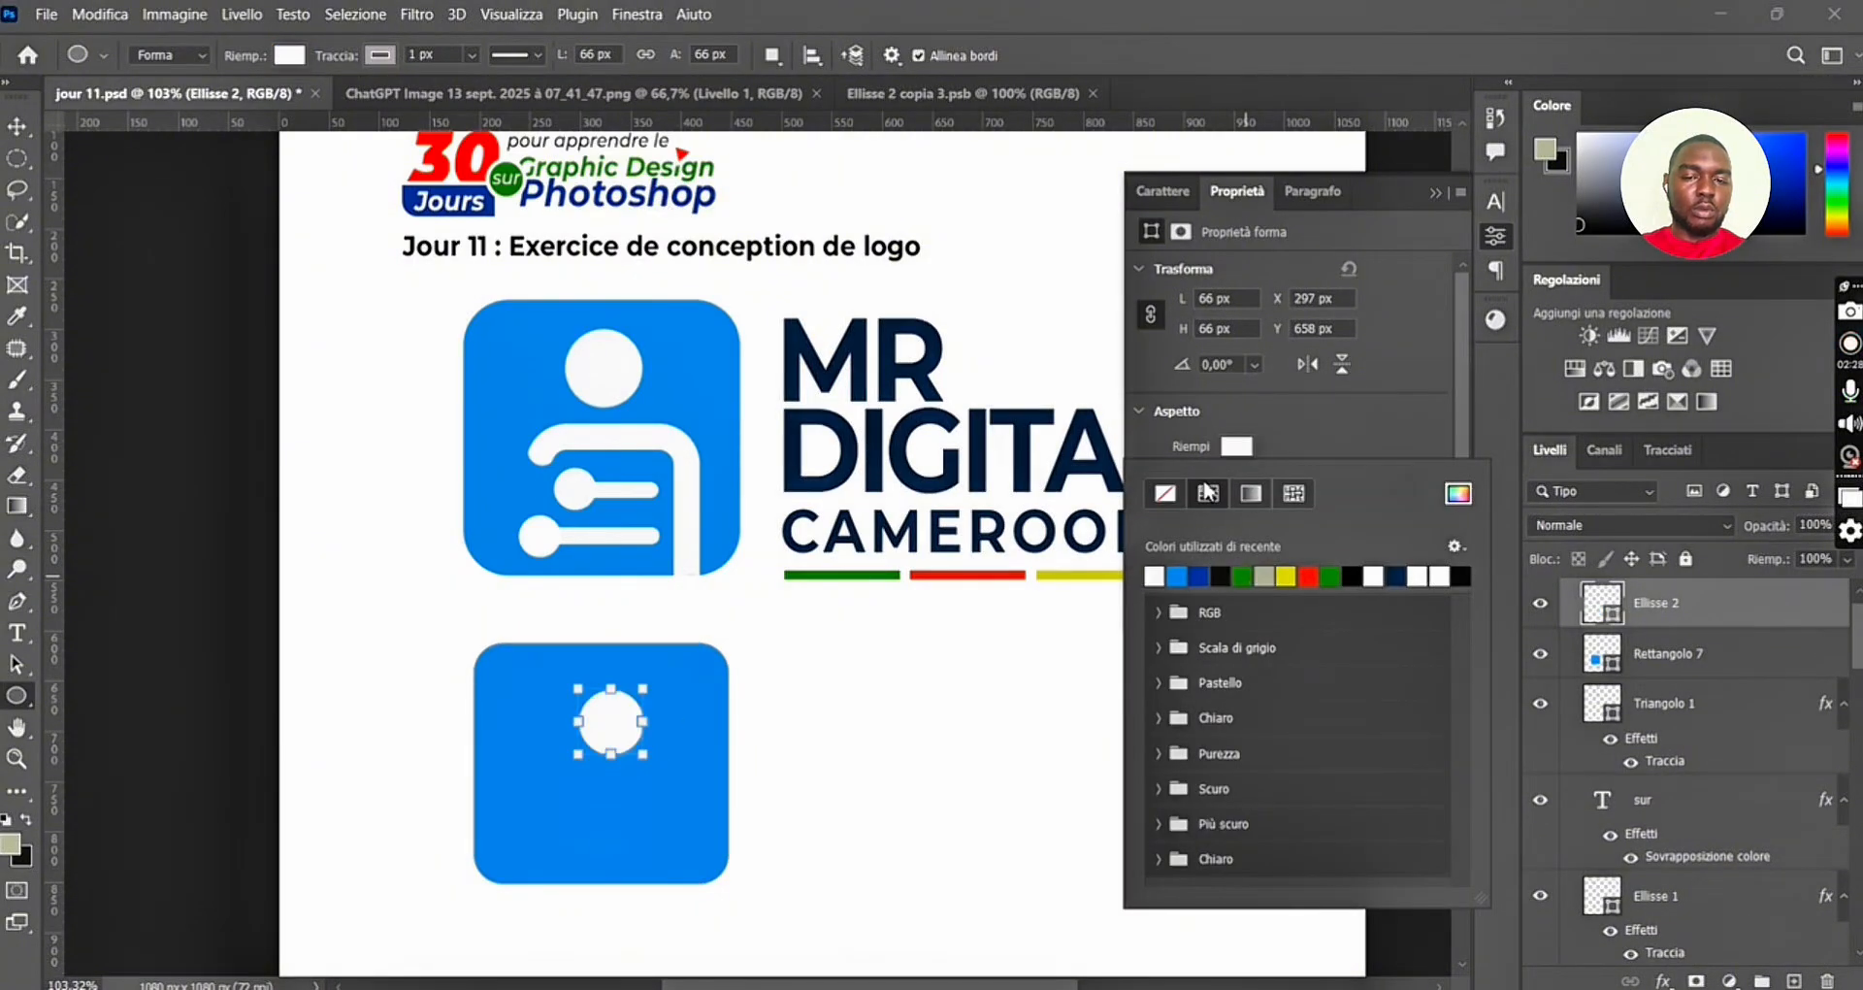
scroll(1292, 433, down, 1)
click(1219, 441)
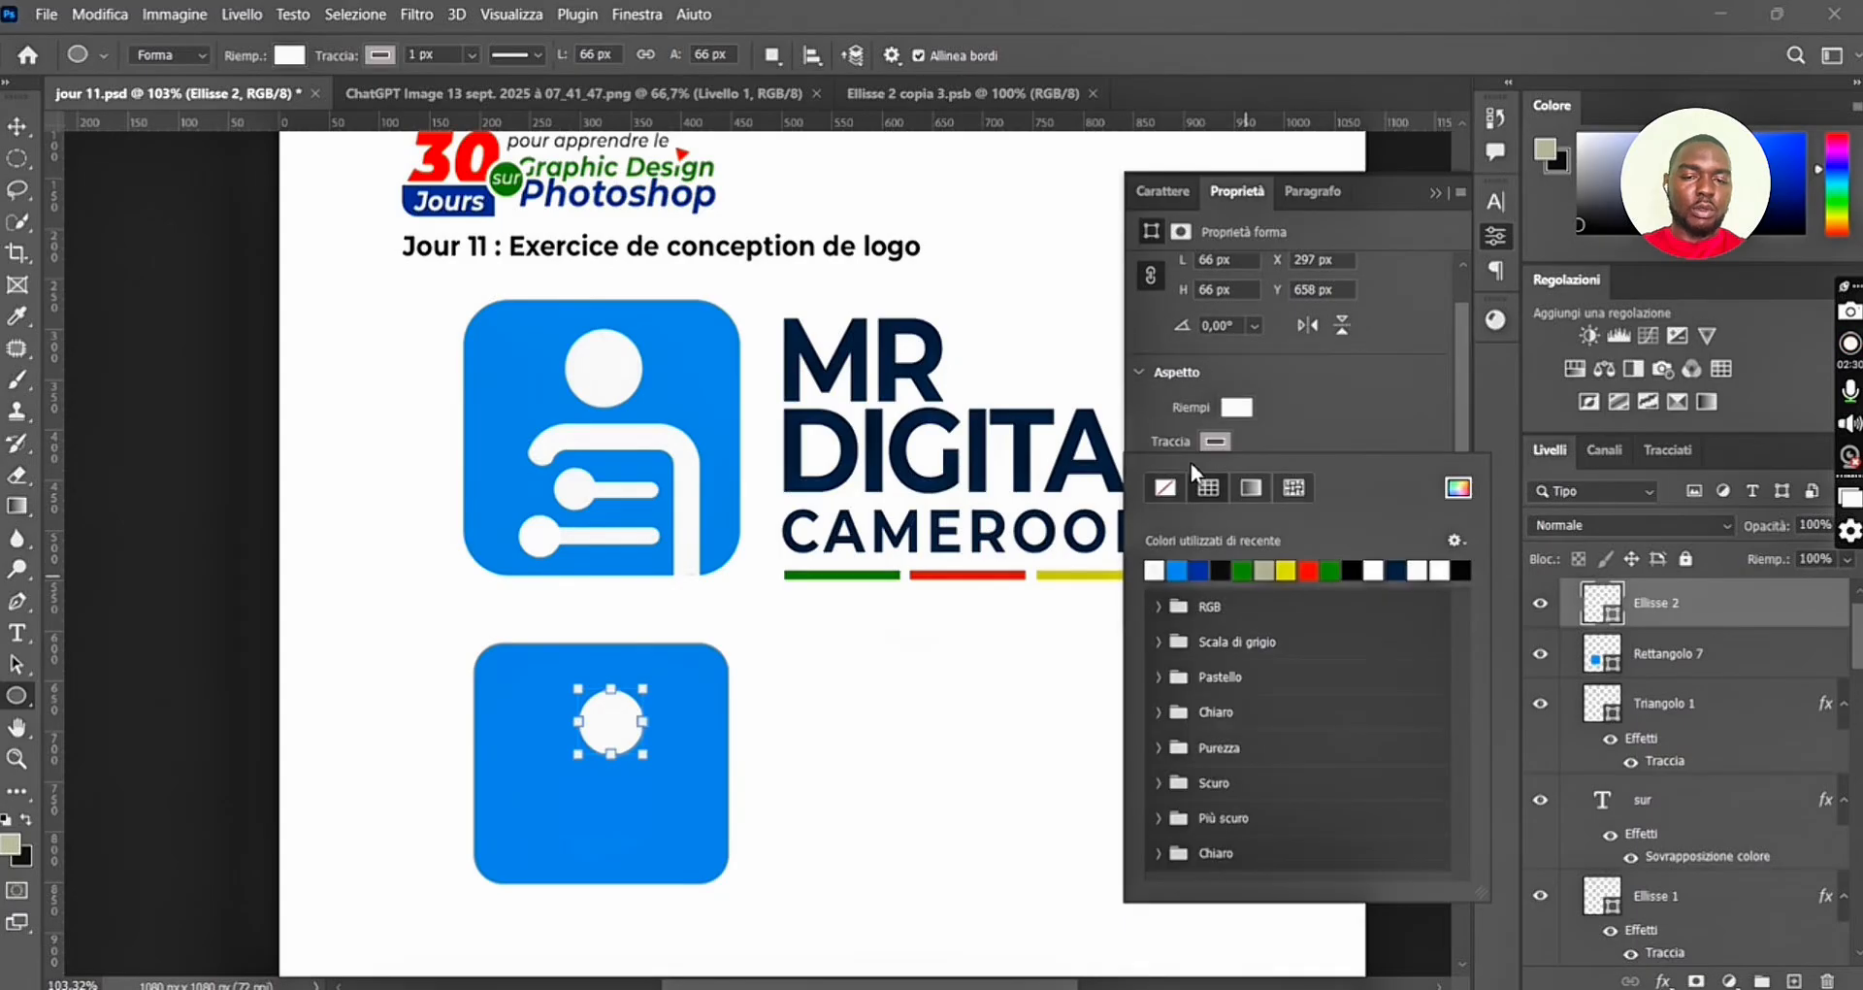
click(1168, 490)
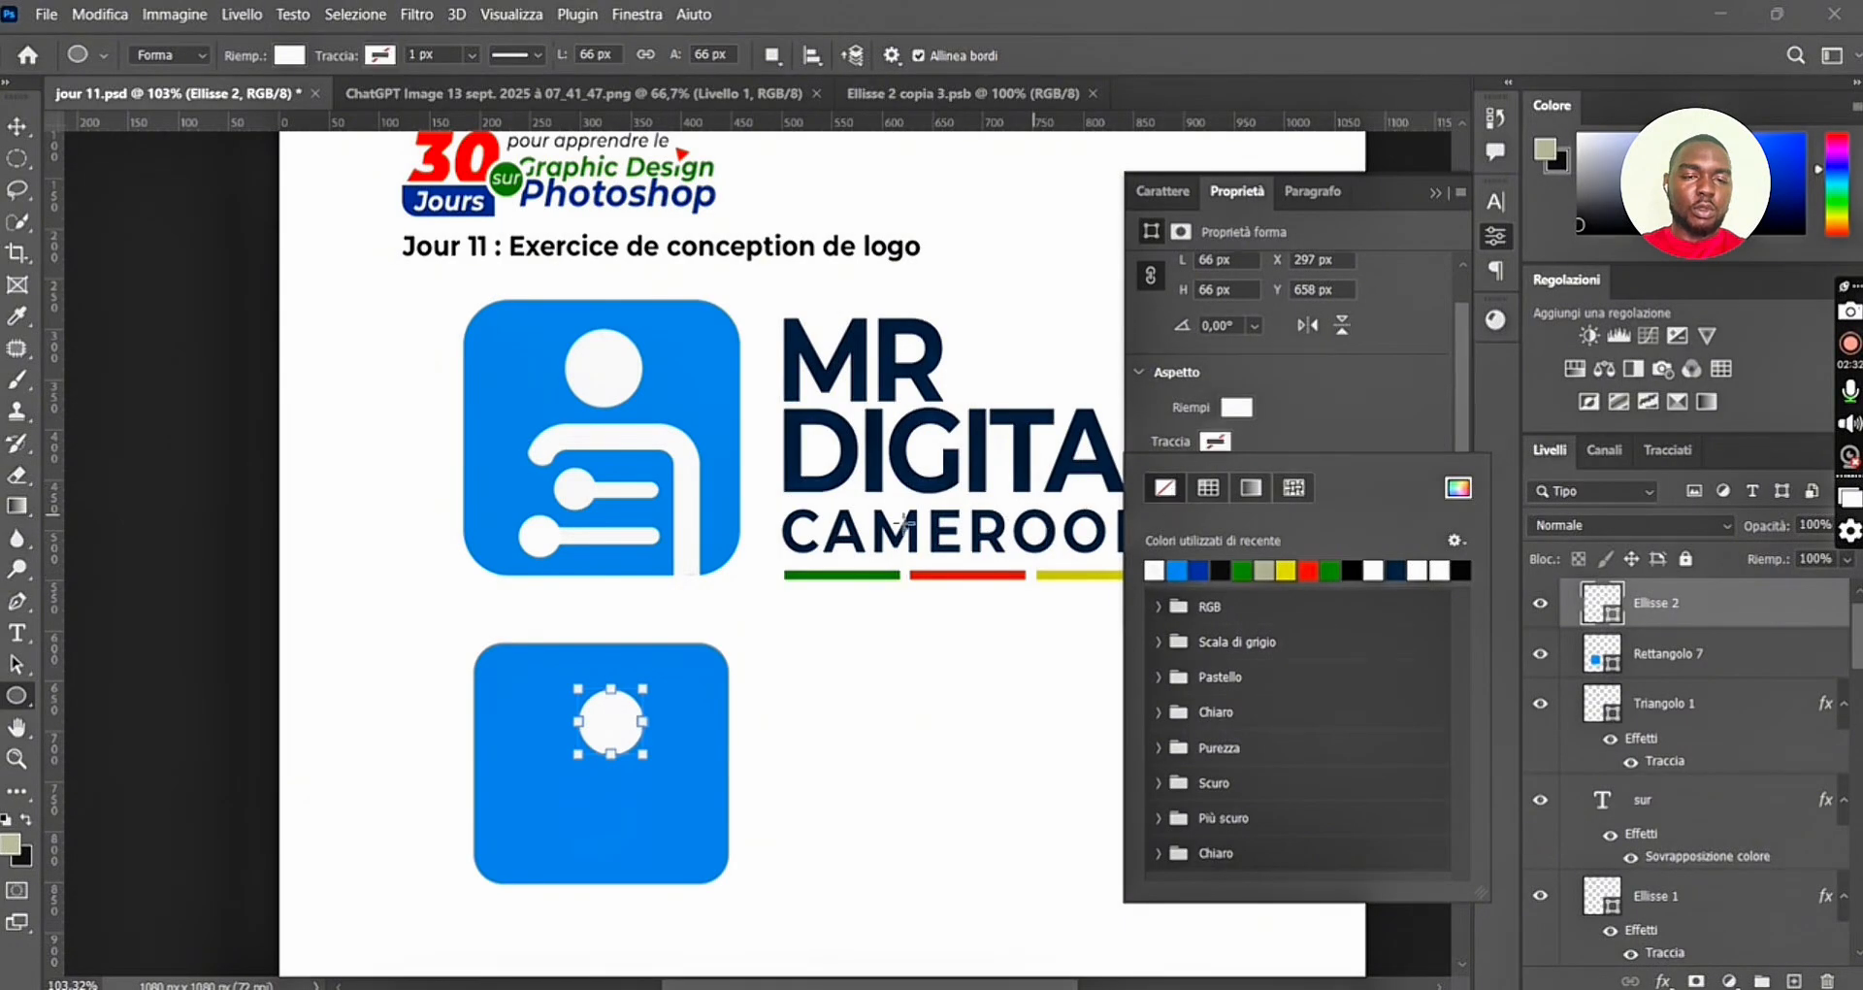
Move the white circle slightly left to about X 288, Y 656 px, centring it horizontally on the blue square.
click(17, 127)
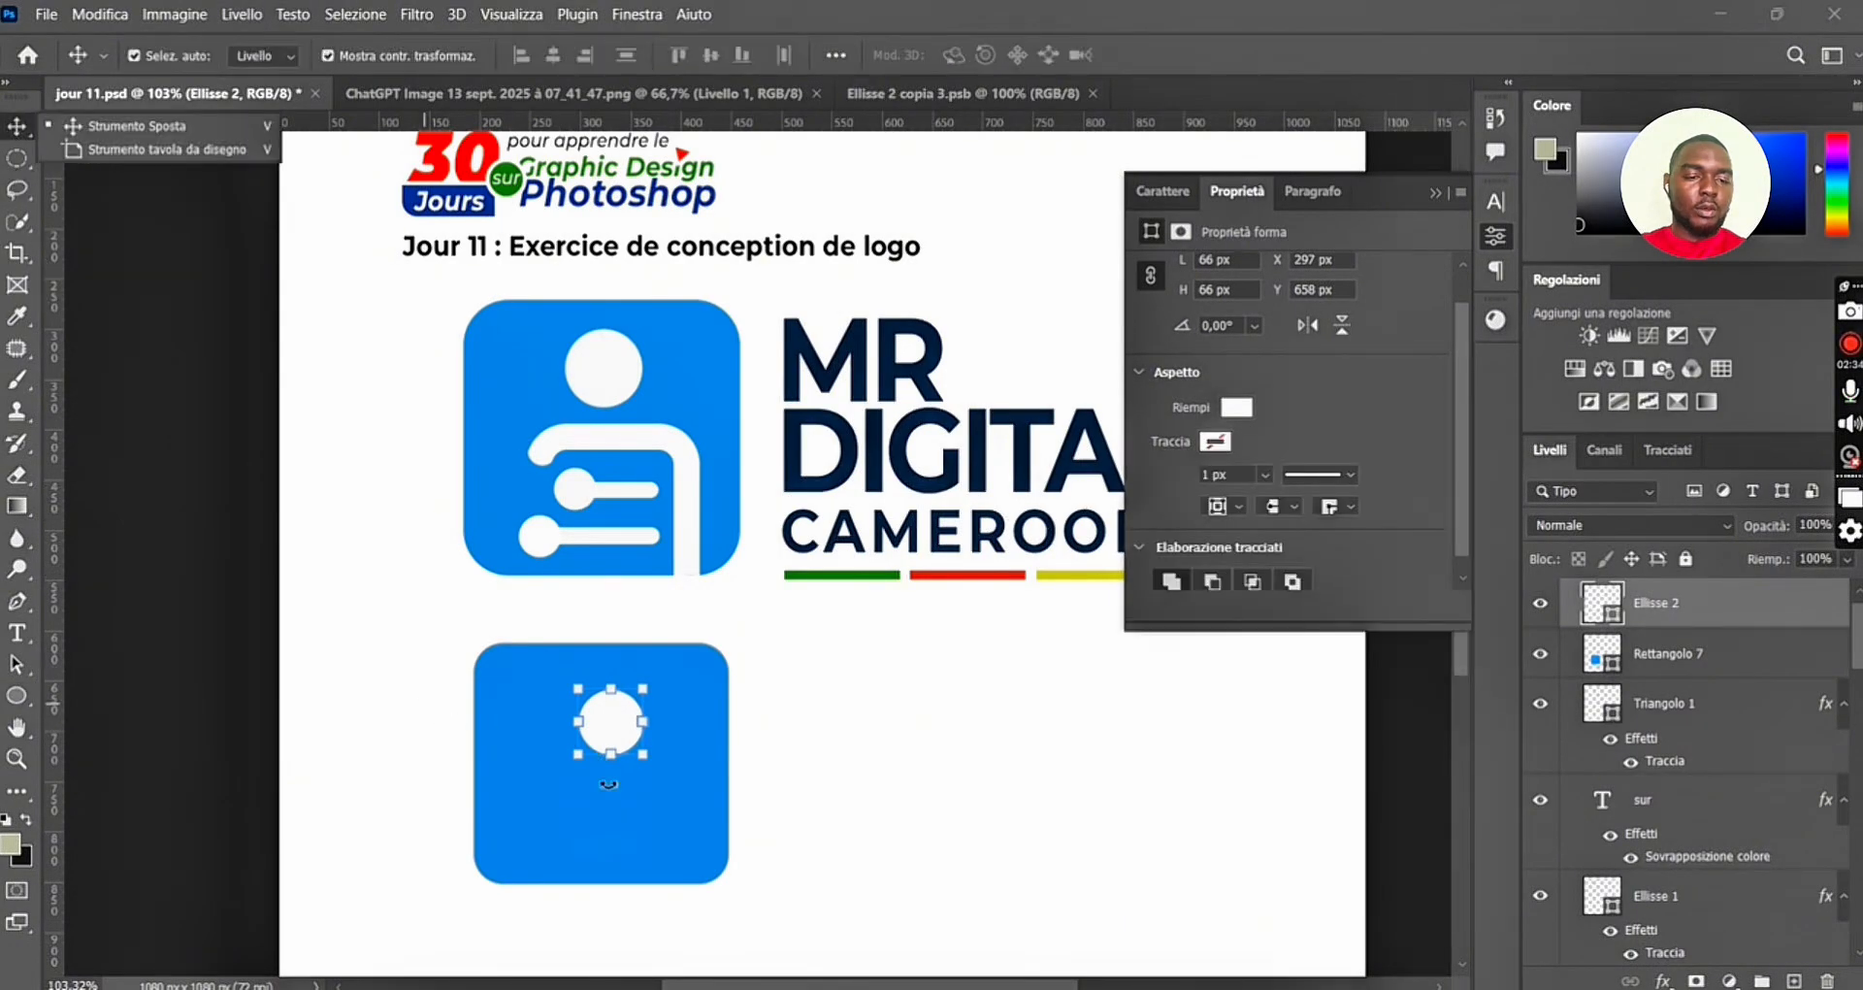
click(629, 784)
drag(618, 744, 608, 742)
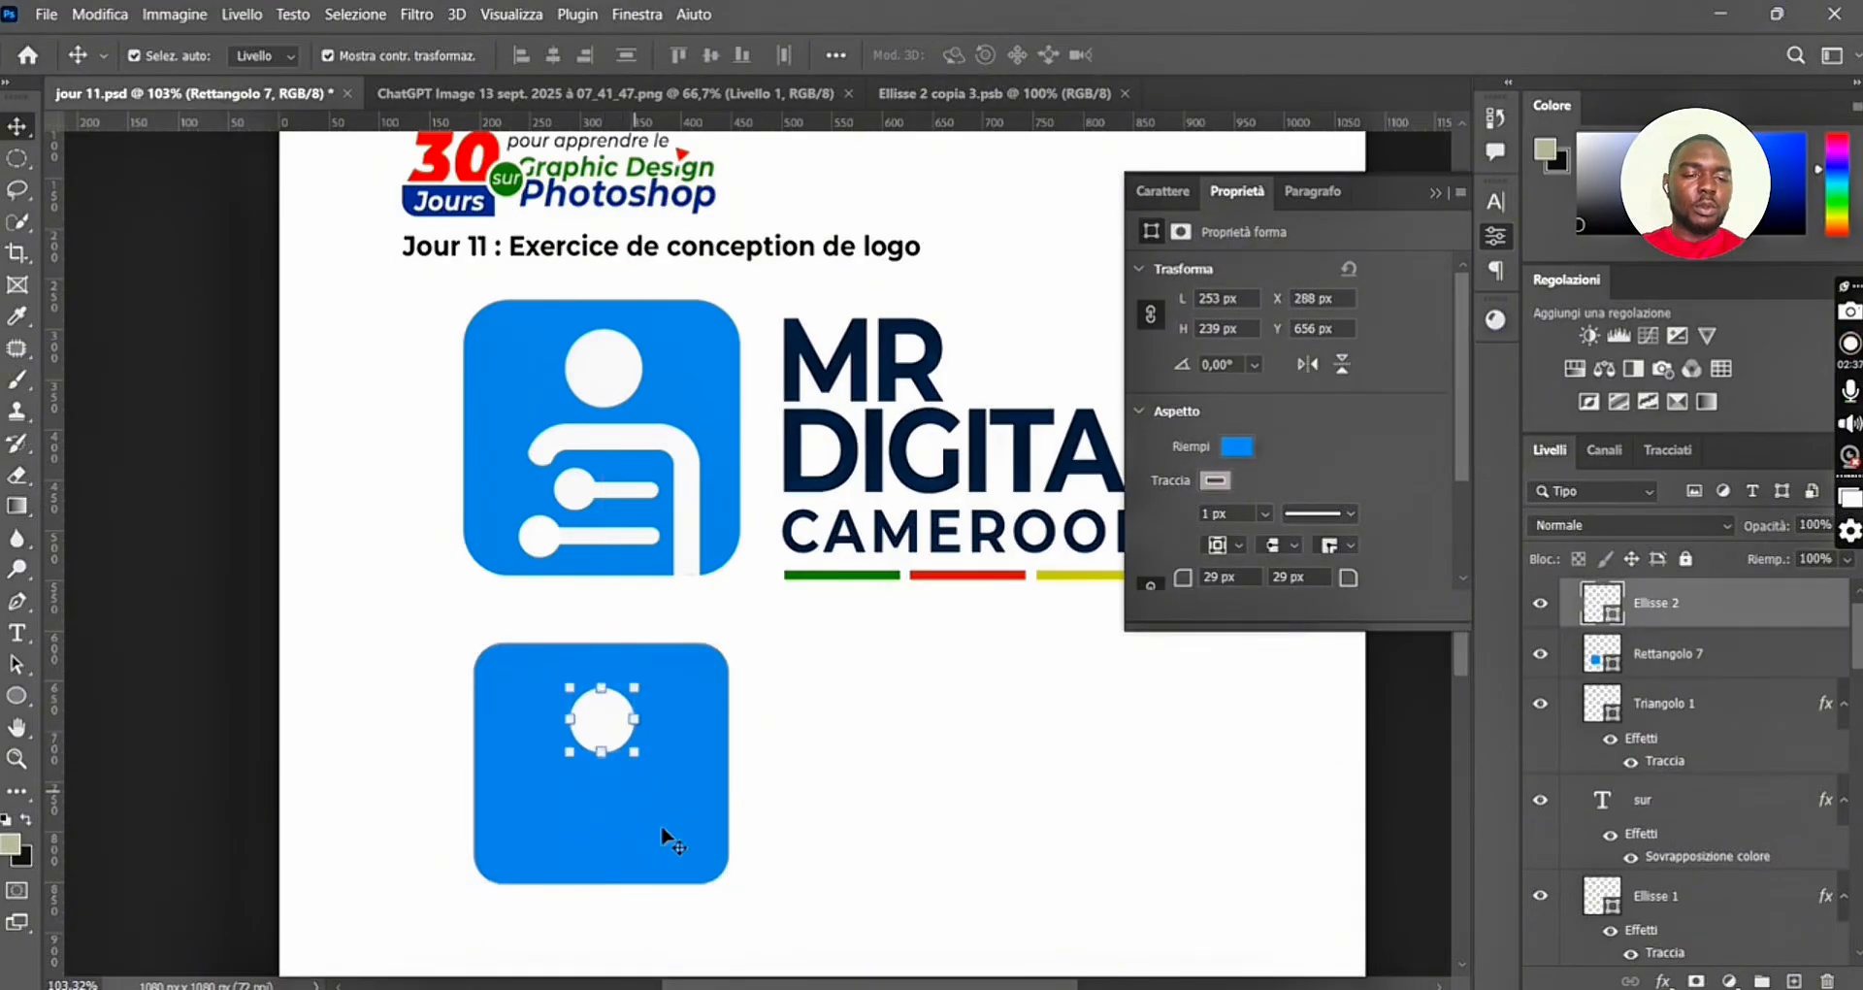
Remove the stroke from the new blue rounded square.
click(1214, 485)
click(1164, 527)
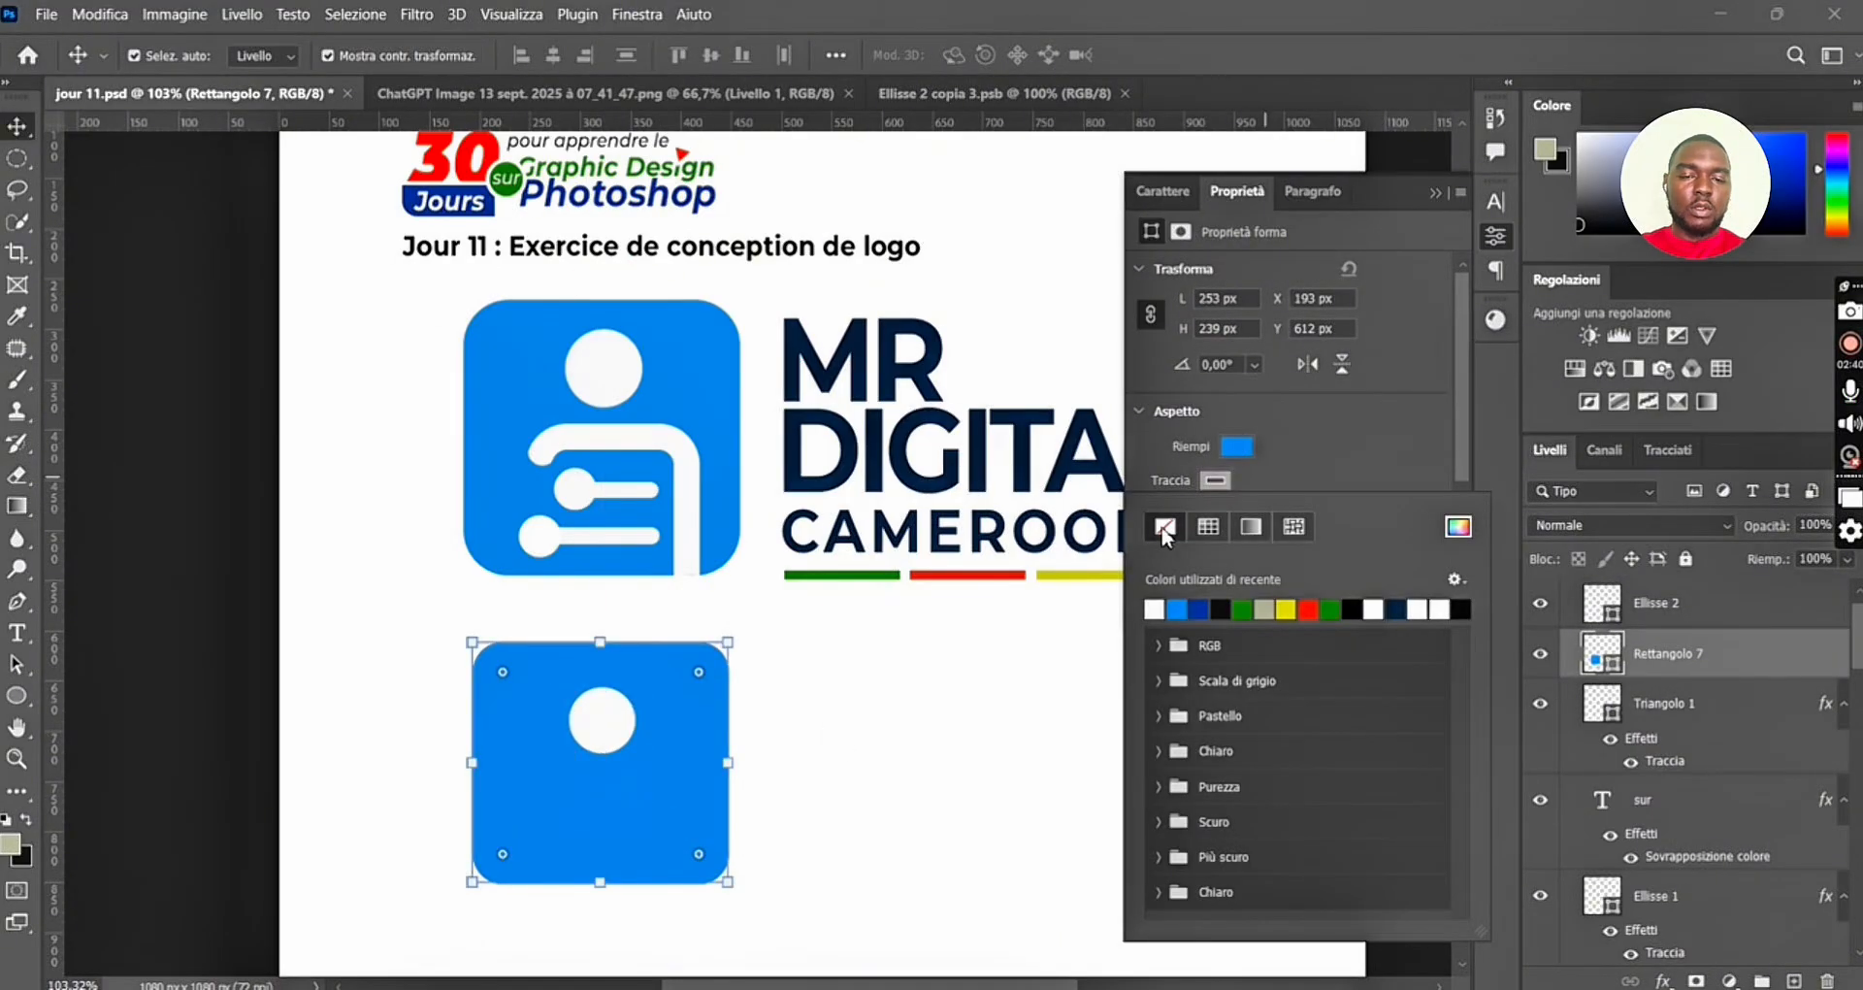
click(671, 771)
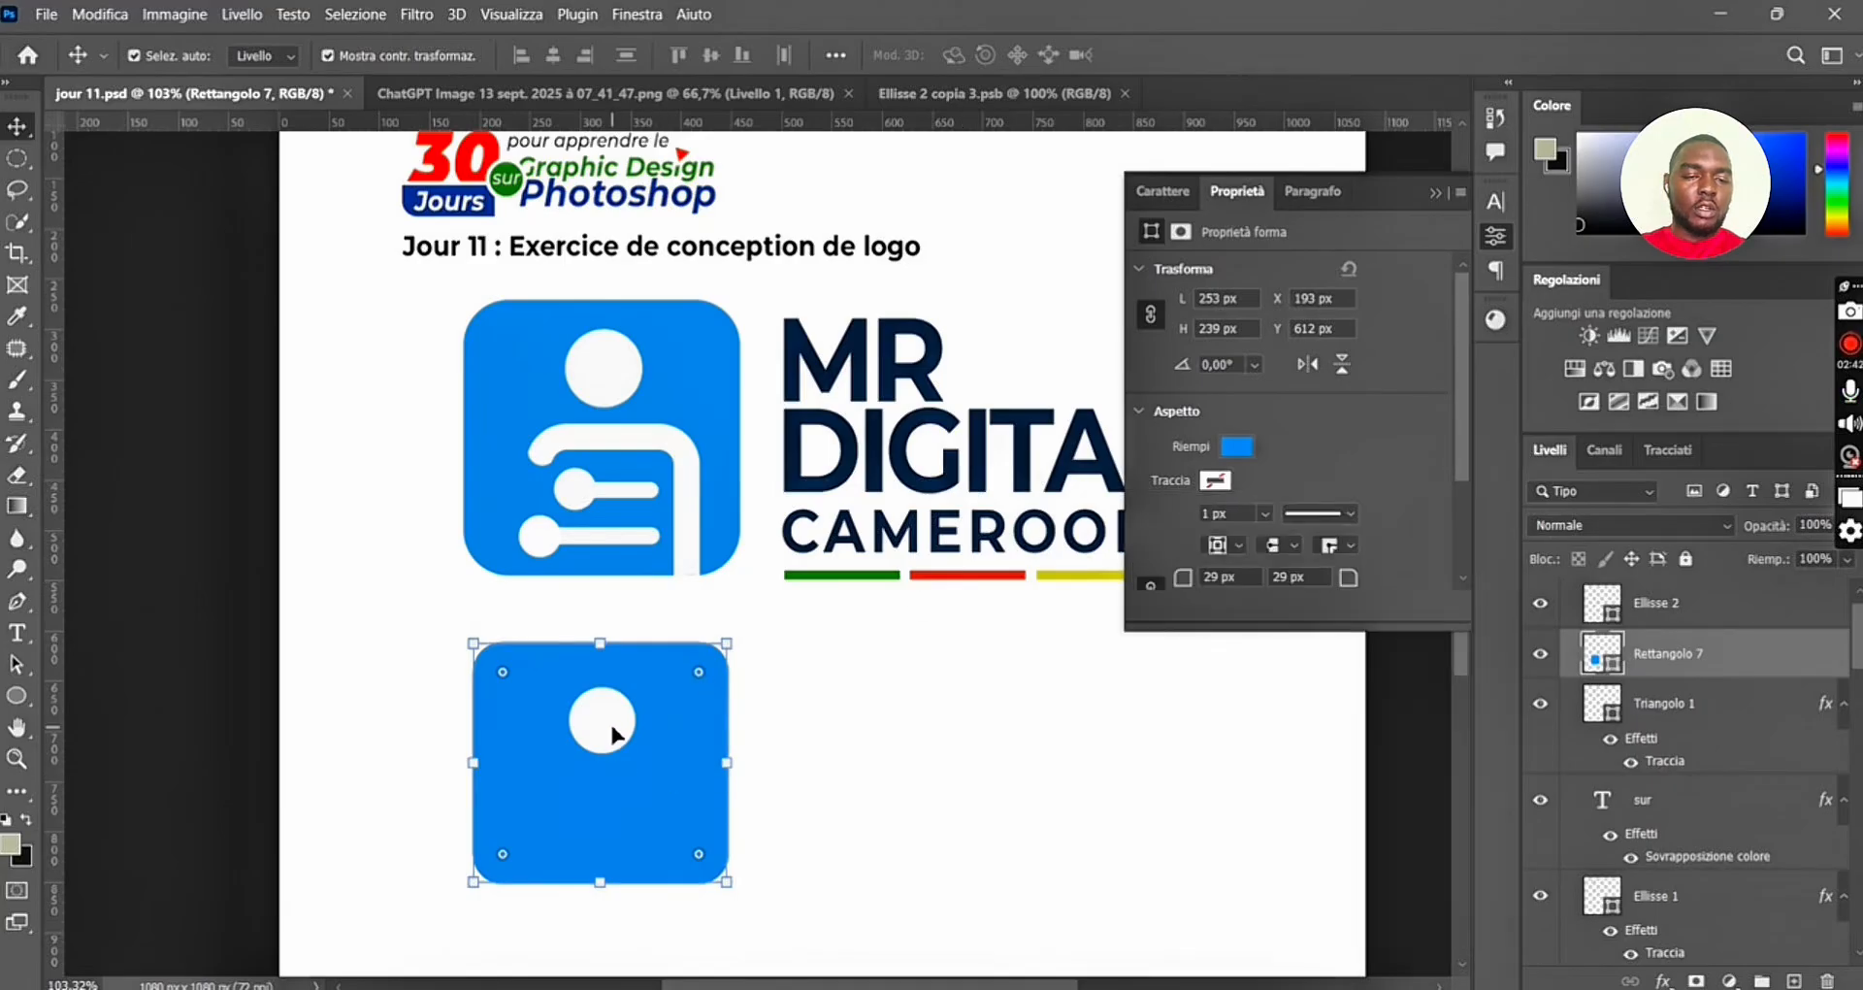
Duplicate the white circle below itself to the left and scale the copy to about 42%, 28 px wide.
click(613, 730)
mouse_move(613, 730)
mouse_down()
mouse_move(621, 695)
mouse_move(618, 738)
mouse_up()
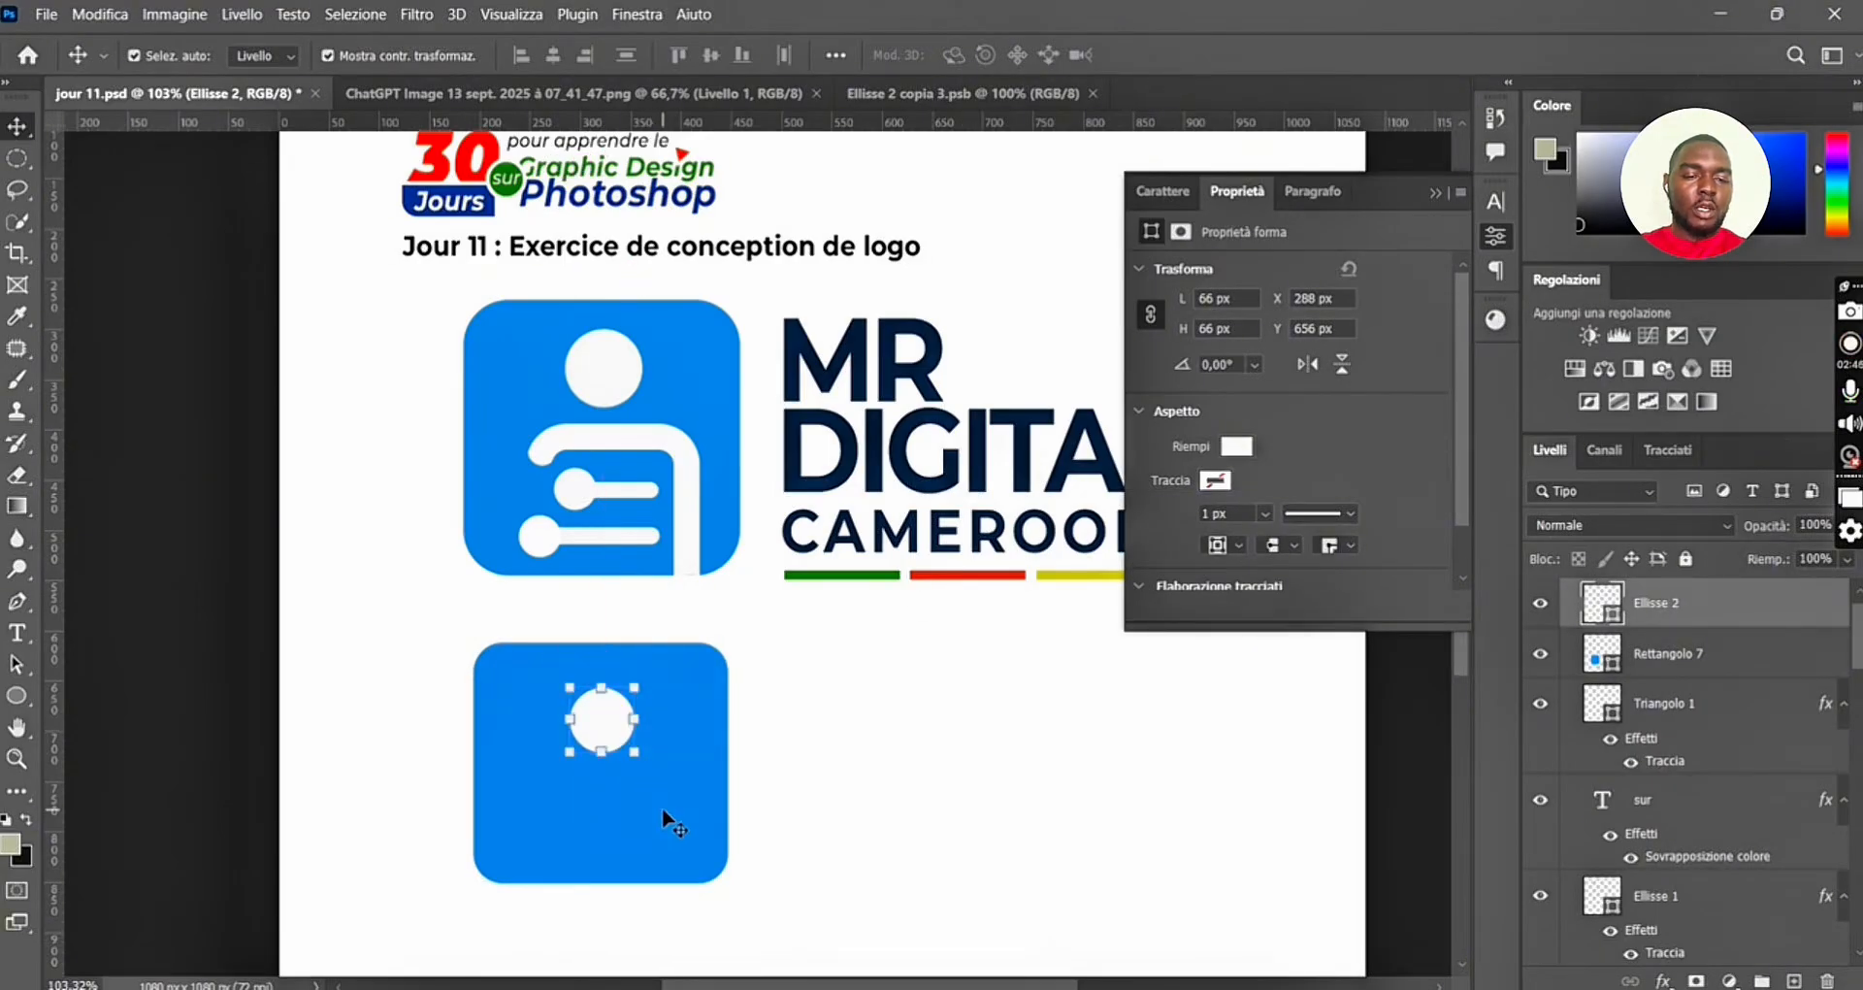
click(603, 764)
click(607, 734)
drag(603, 729, 580, 805)
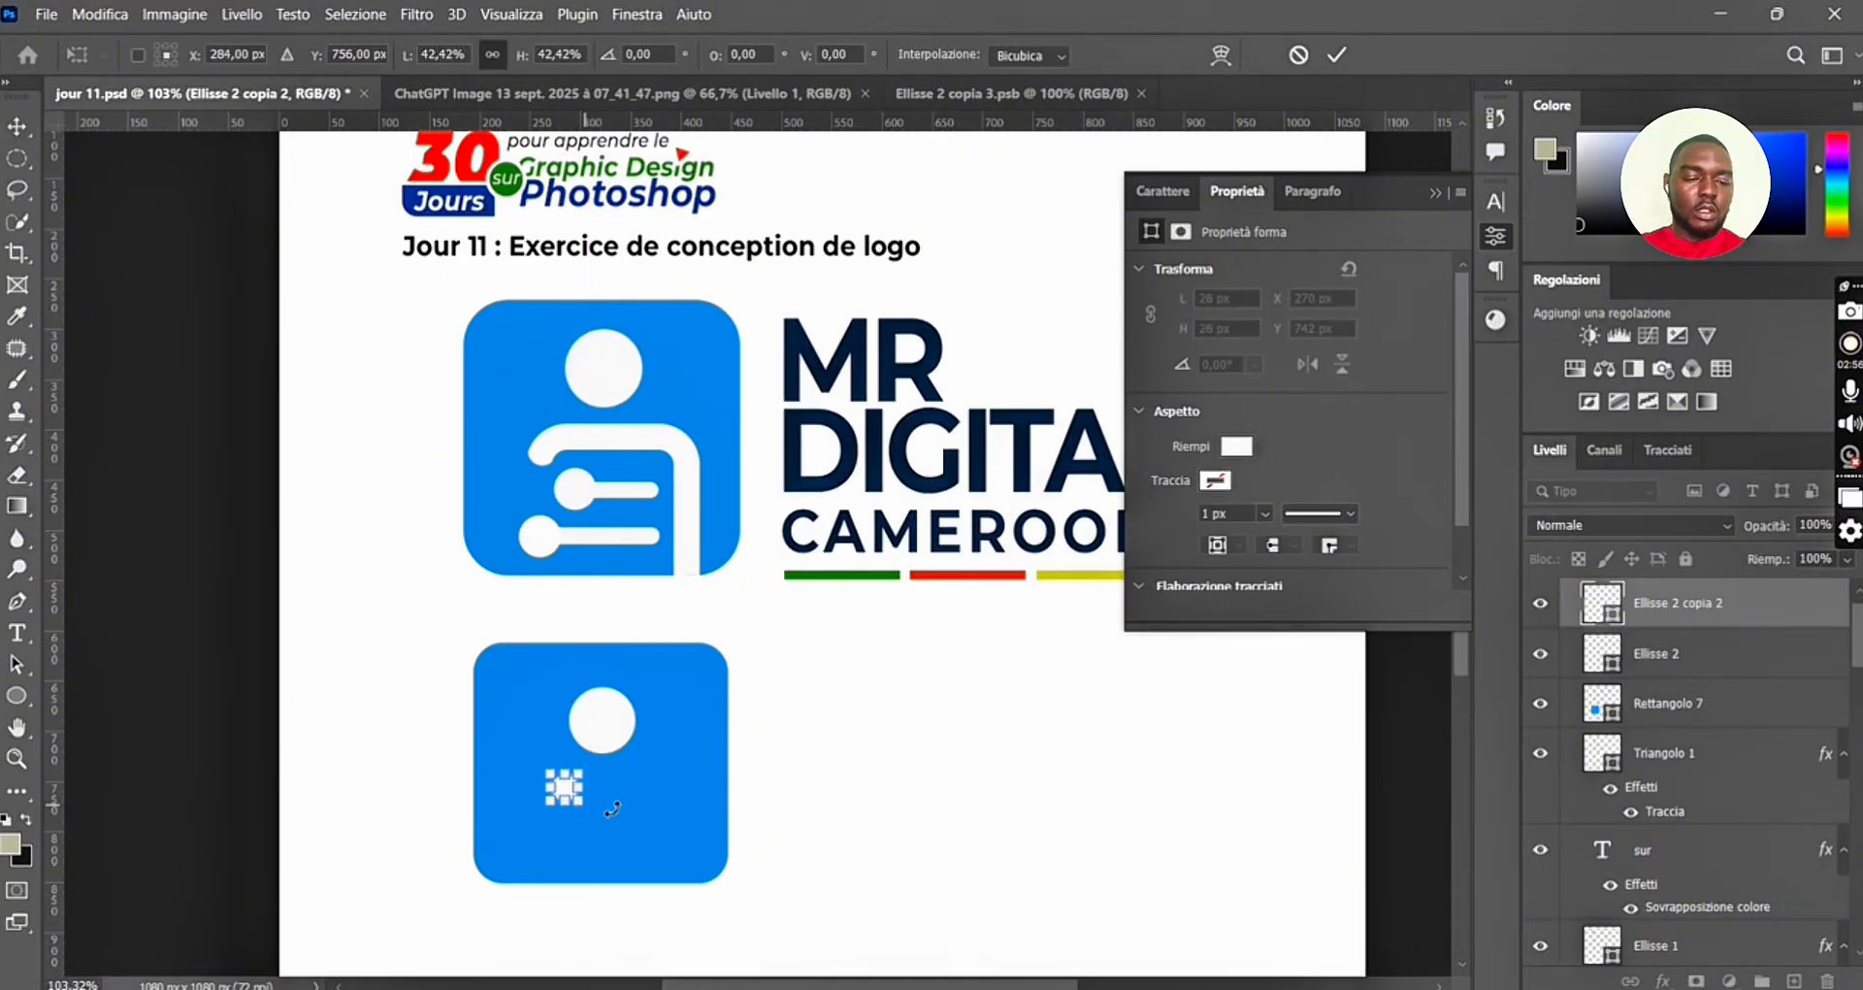
scroll(767, 737, up, 5)
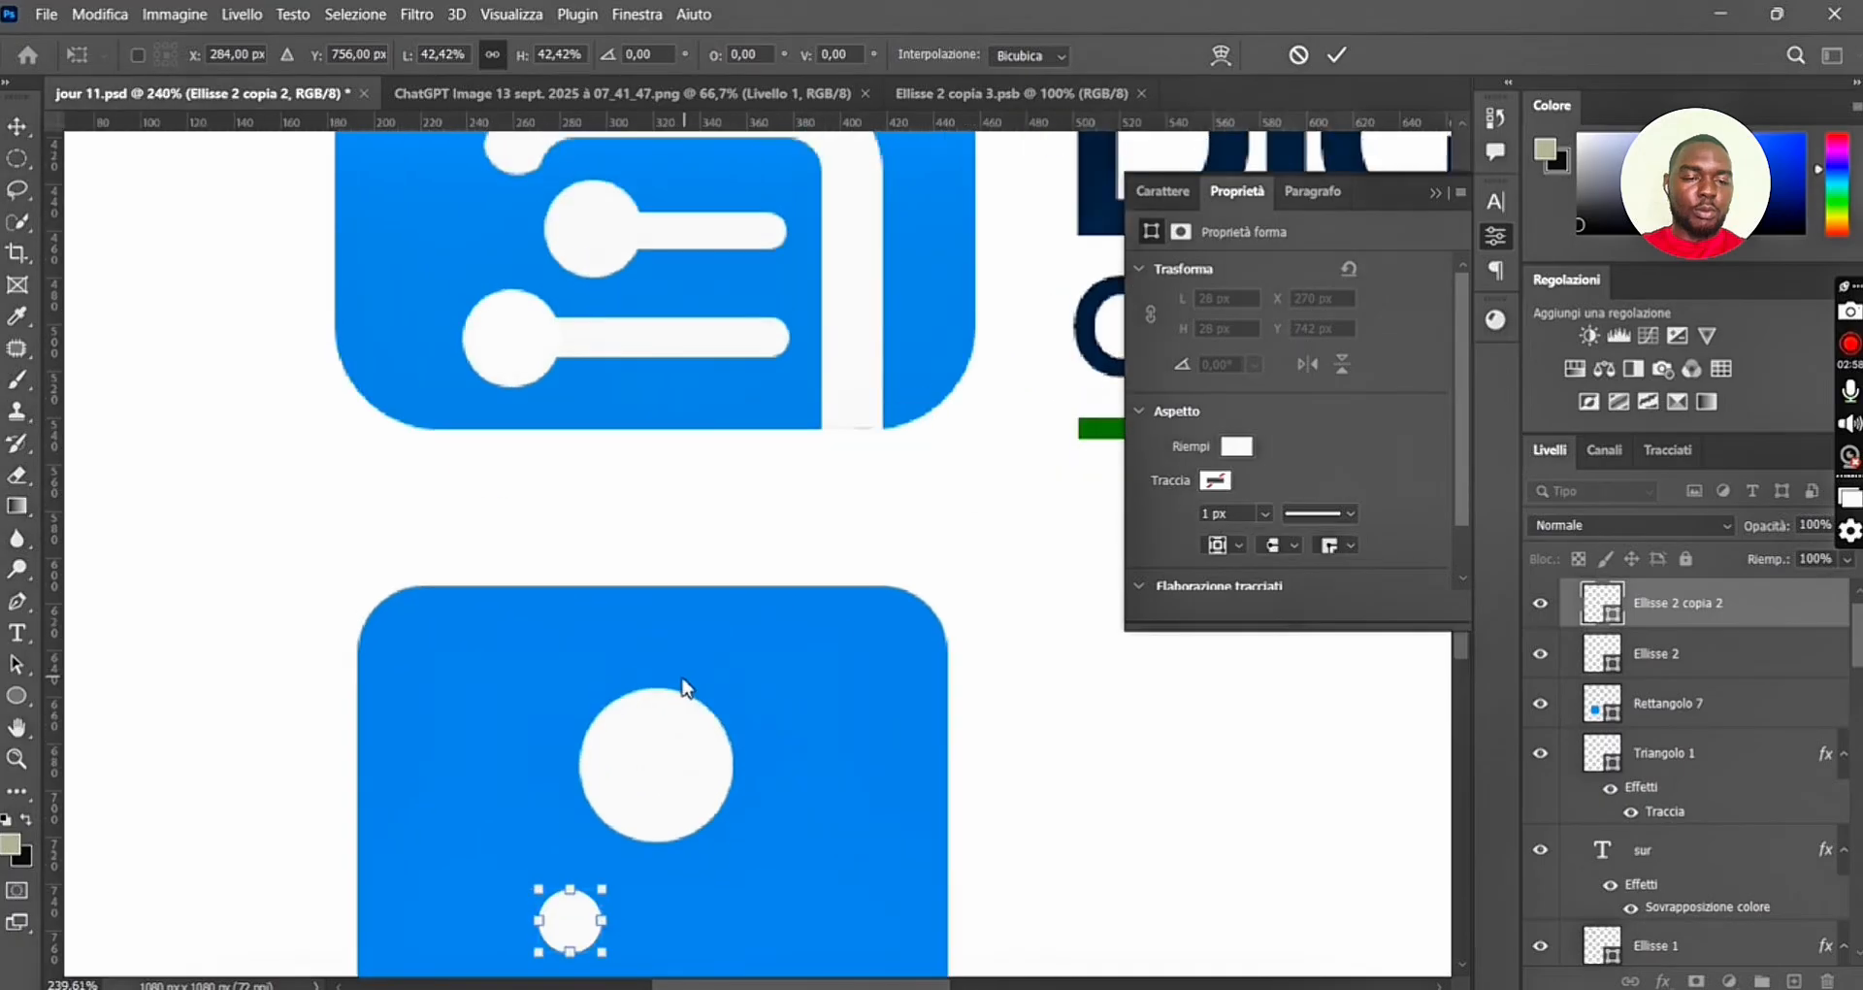
key(Return)
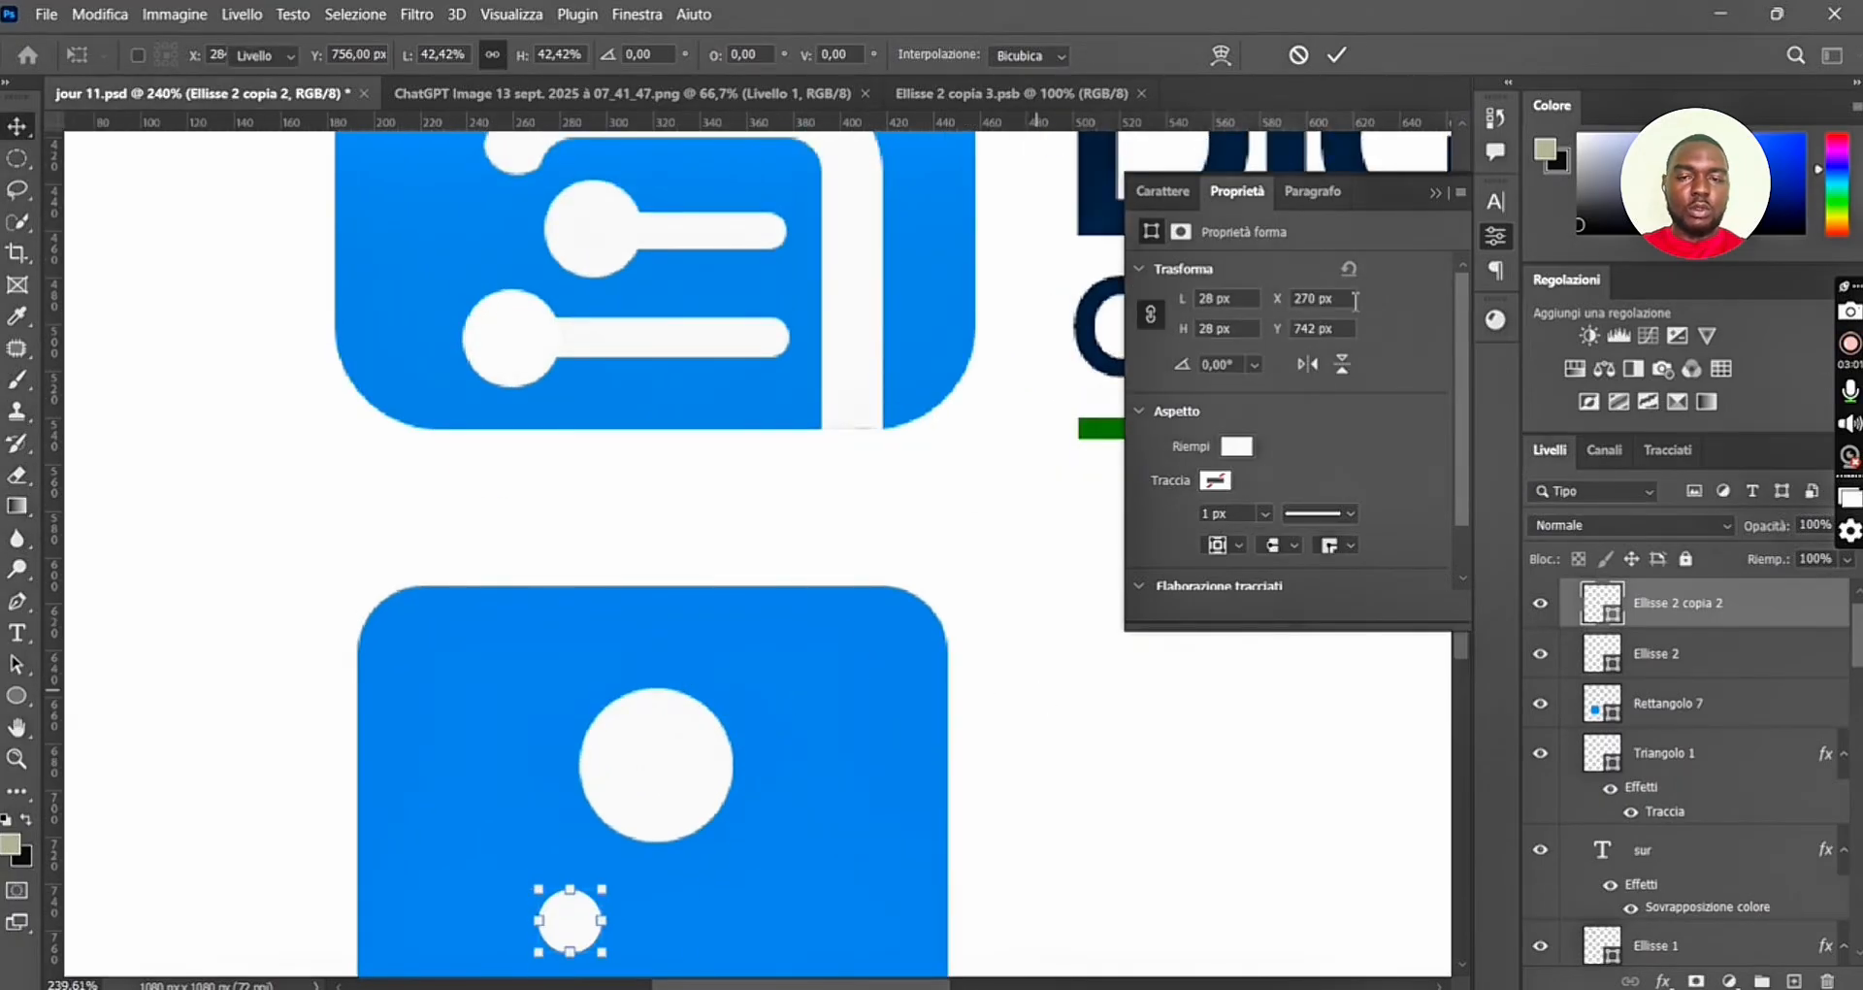
Reposition the small white circle to about X 272, Y 755 px, below and left of the large circle.
scroll(700, 794, down, 1)
scroll(691, 784, down, 1)
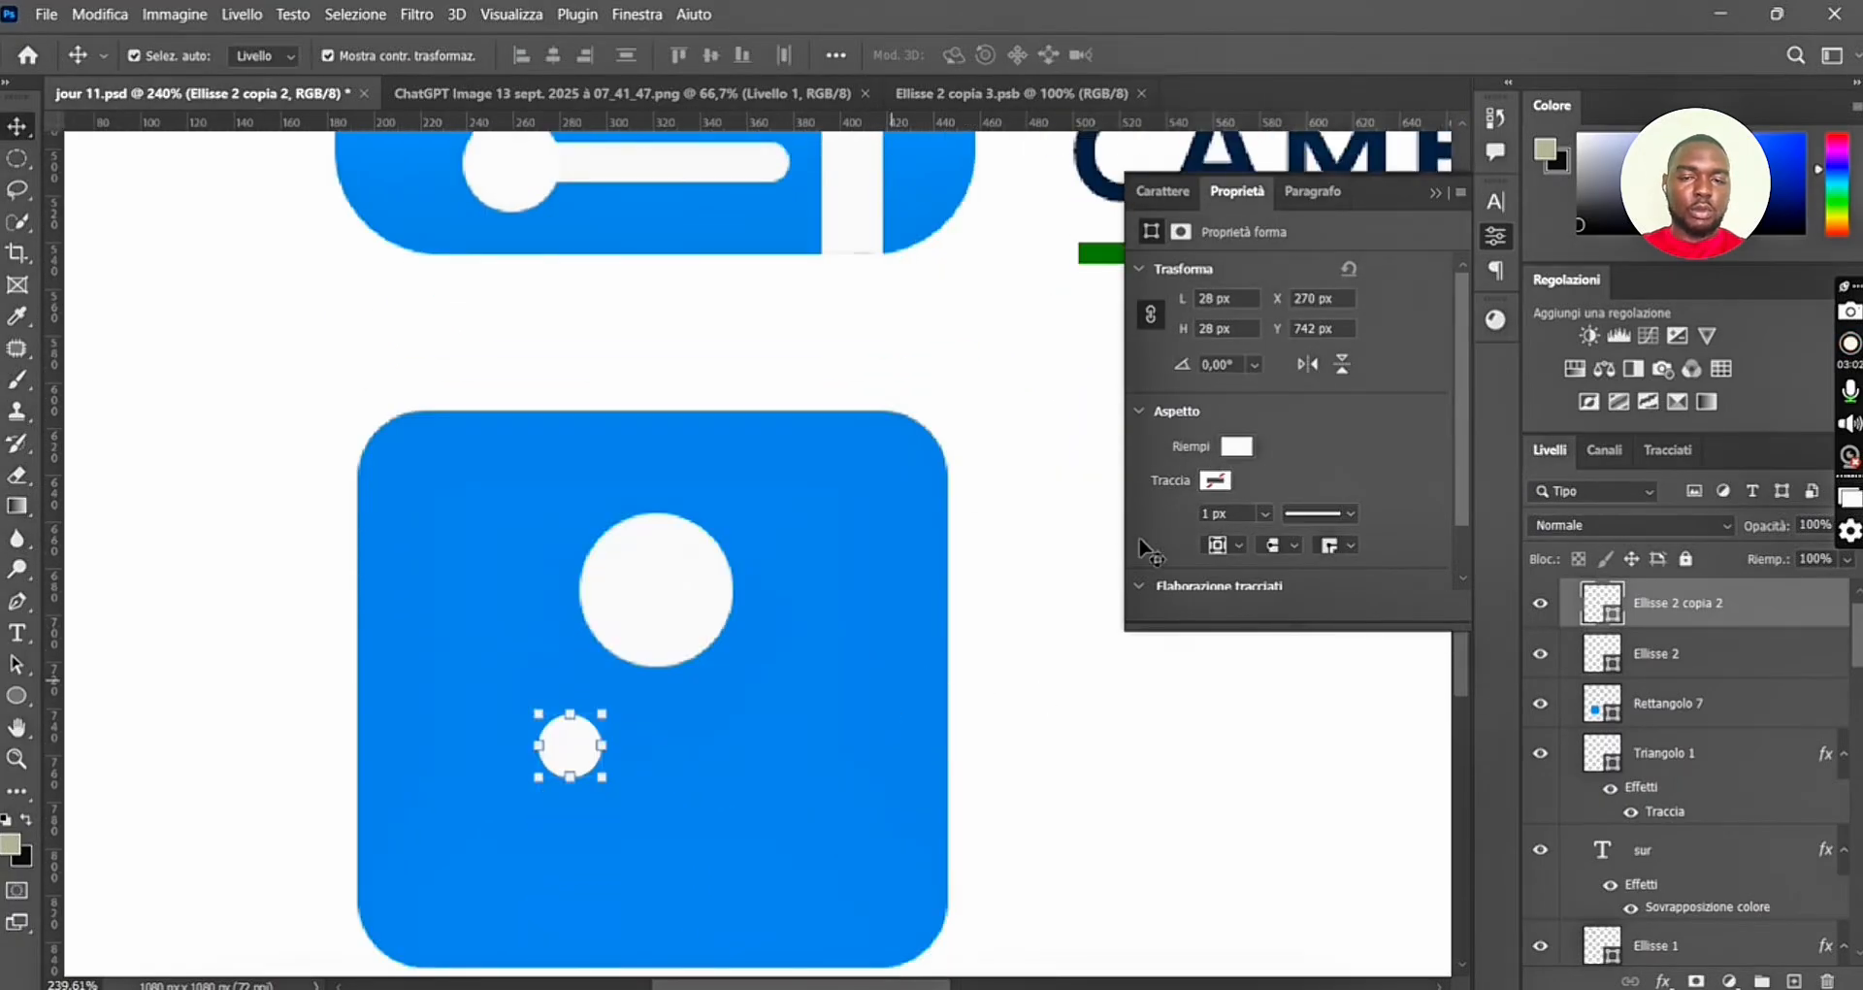
scroll(680, 651, down, 1)
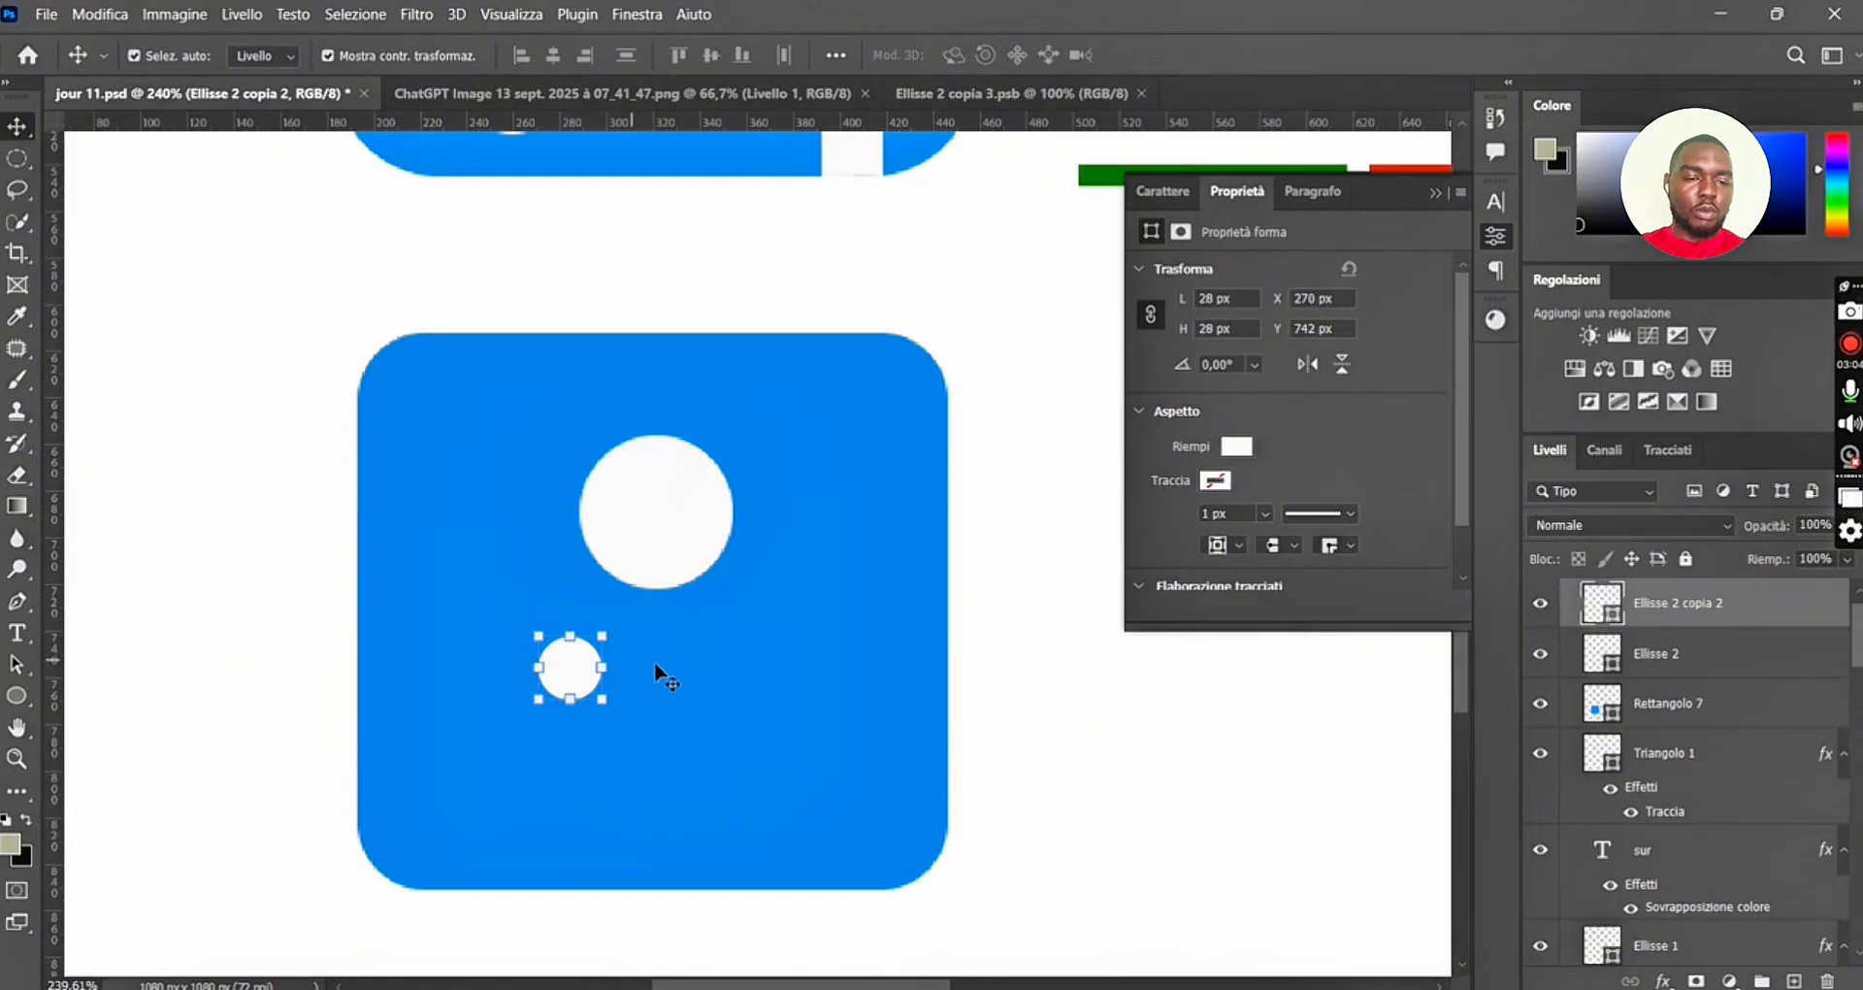
click(698, 695)
drag(585, 677, 562, 682)
scroll(759, 619, up, 1)
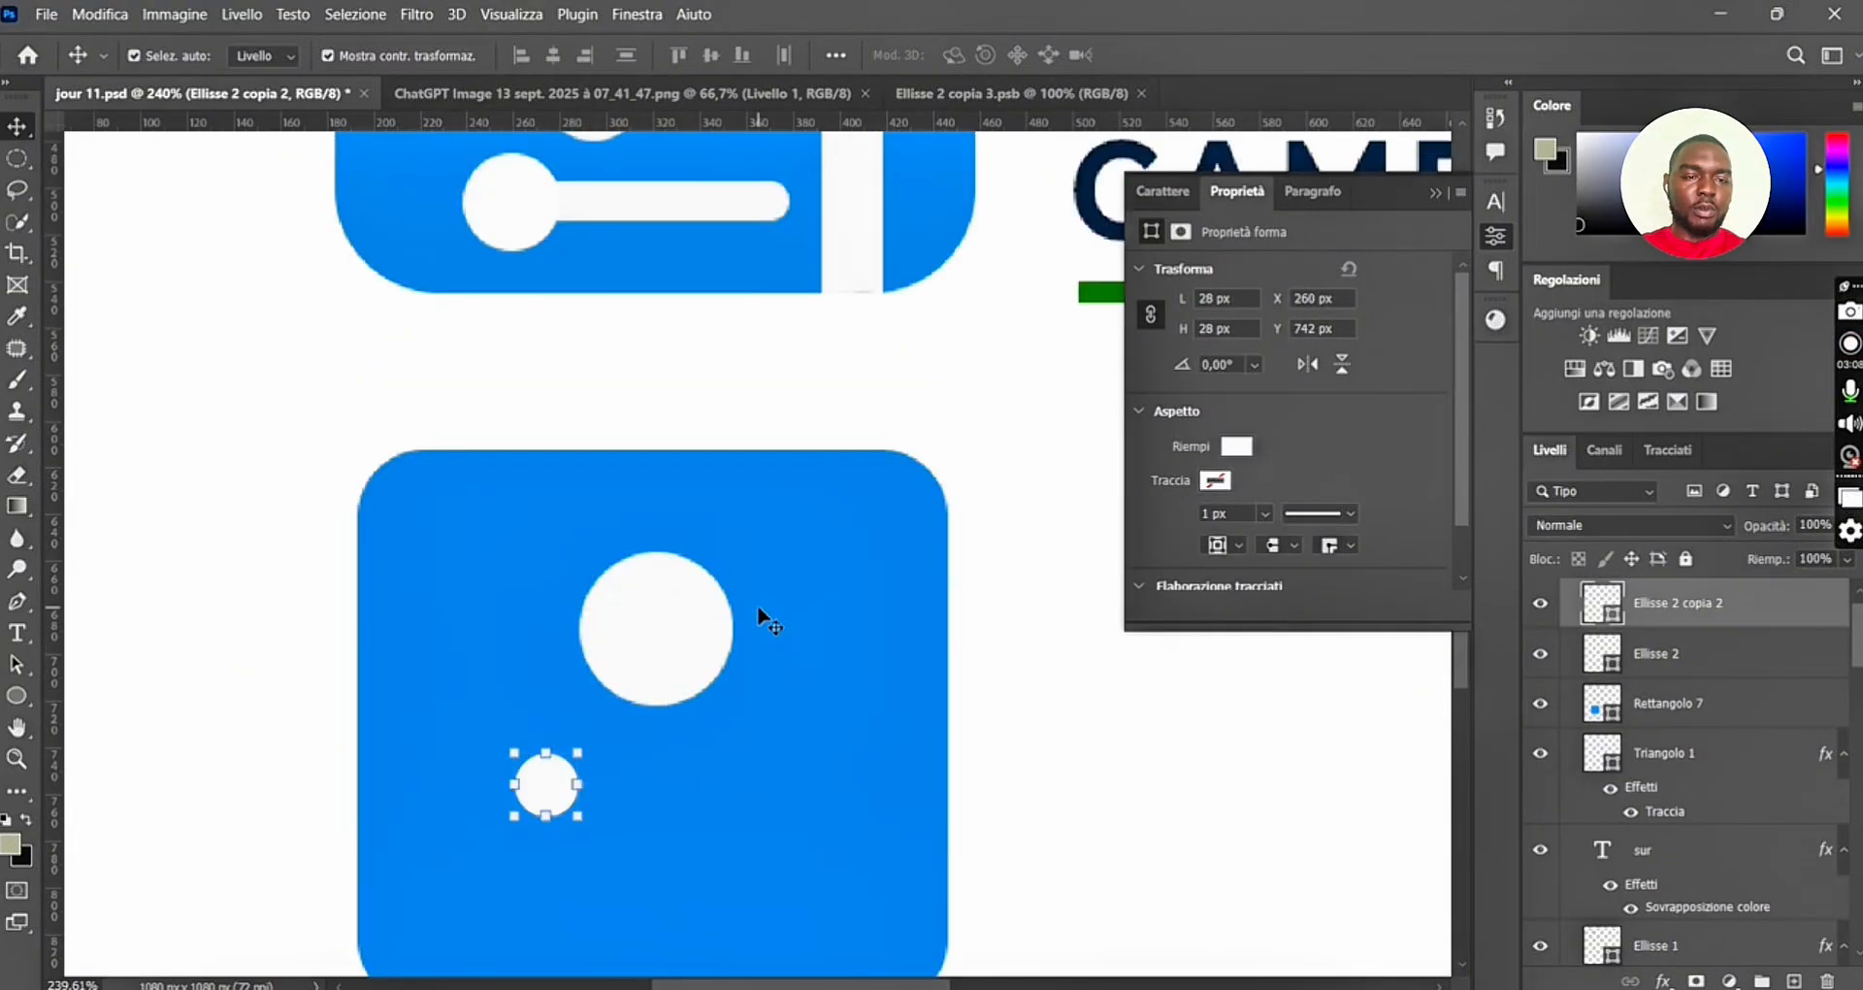
scroll(578, 778, down, 1)
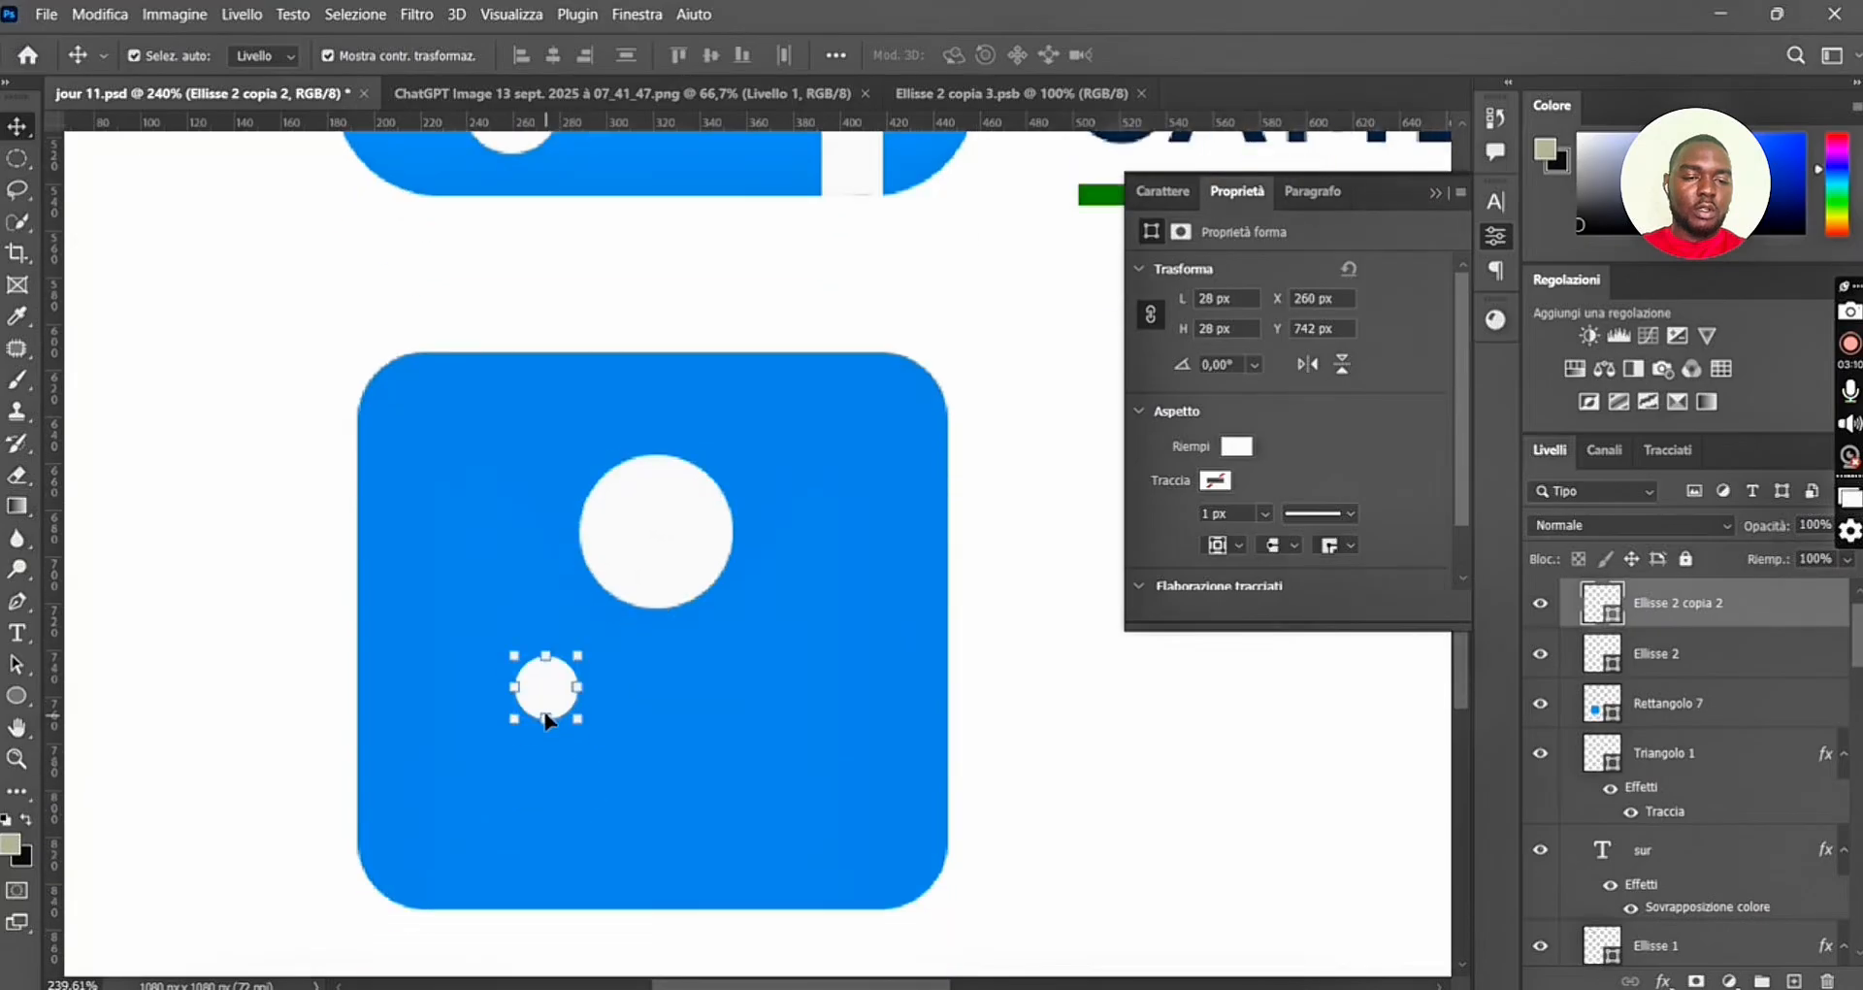
drag(553, 715, 585, 741)
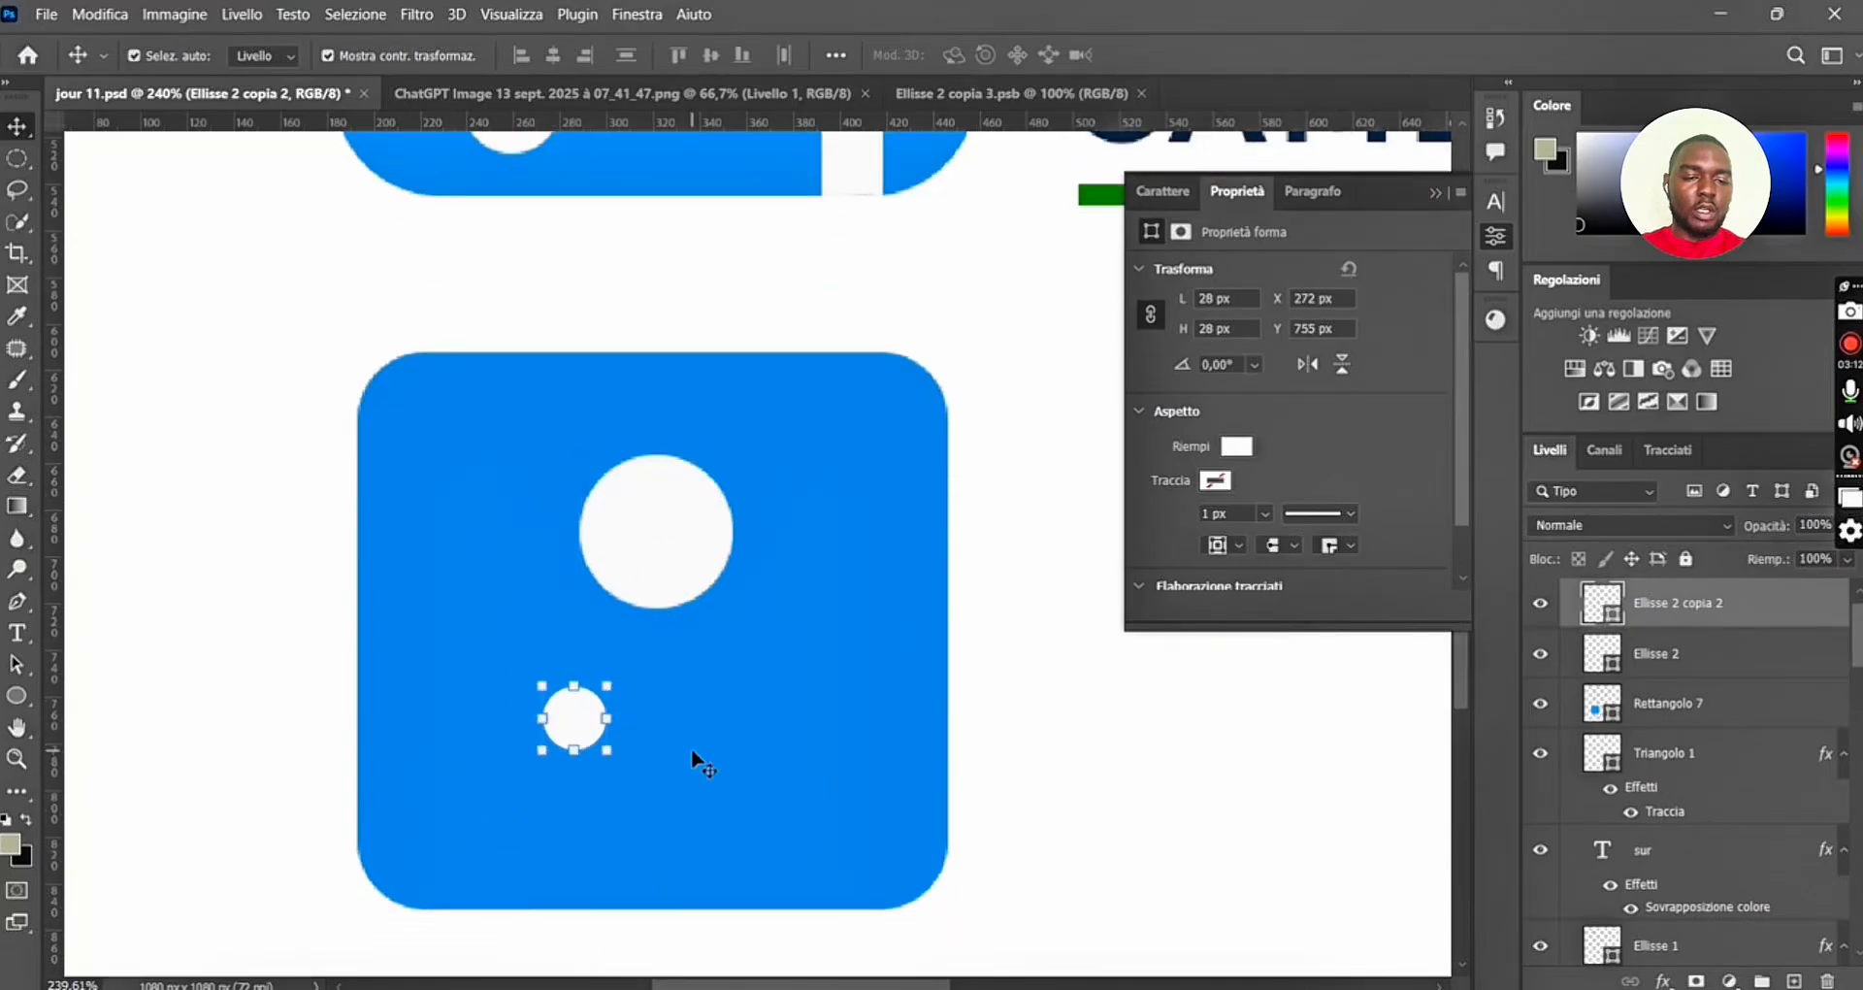
Duplicate the small white circle down and to the left, at about X 247, Y 797 px.
click(692, 757)
click(573, 726)
alt+drag(575, 731, 520, 832)
click(649, 810)
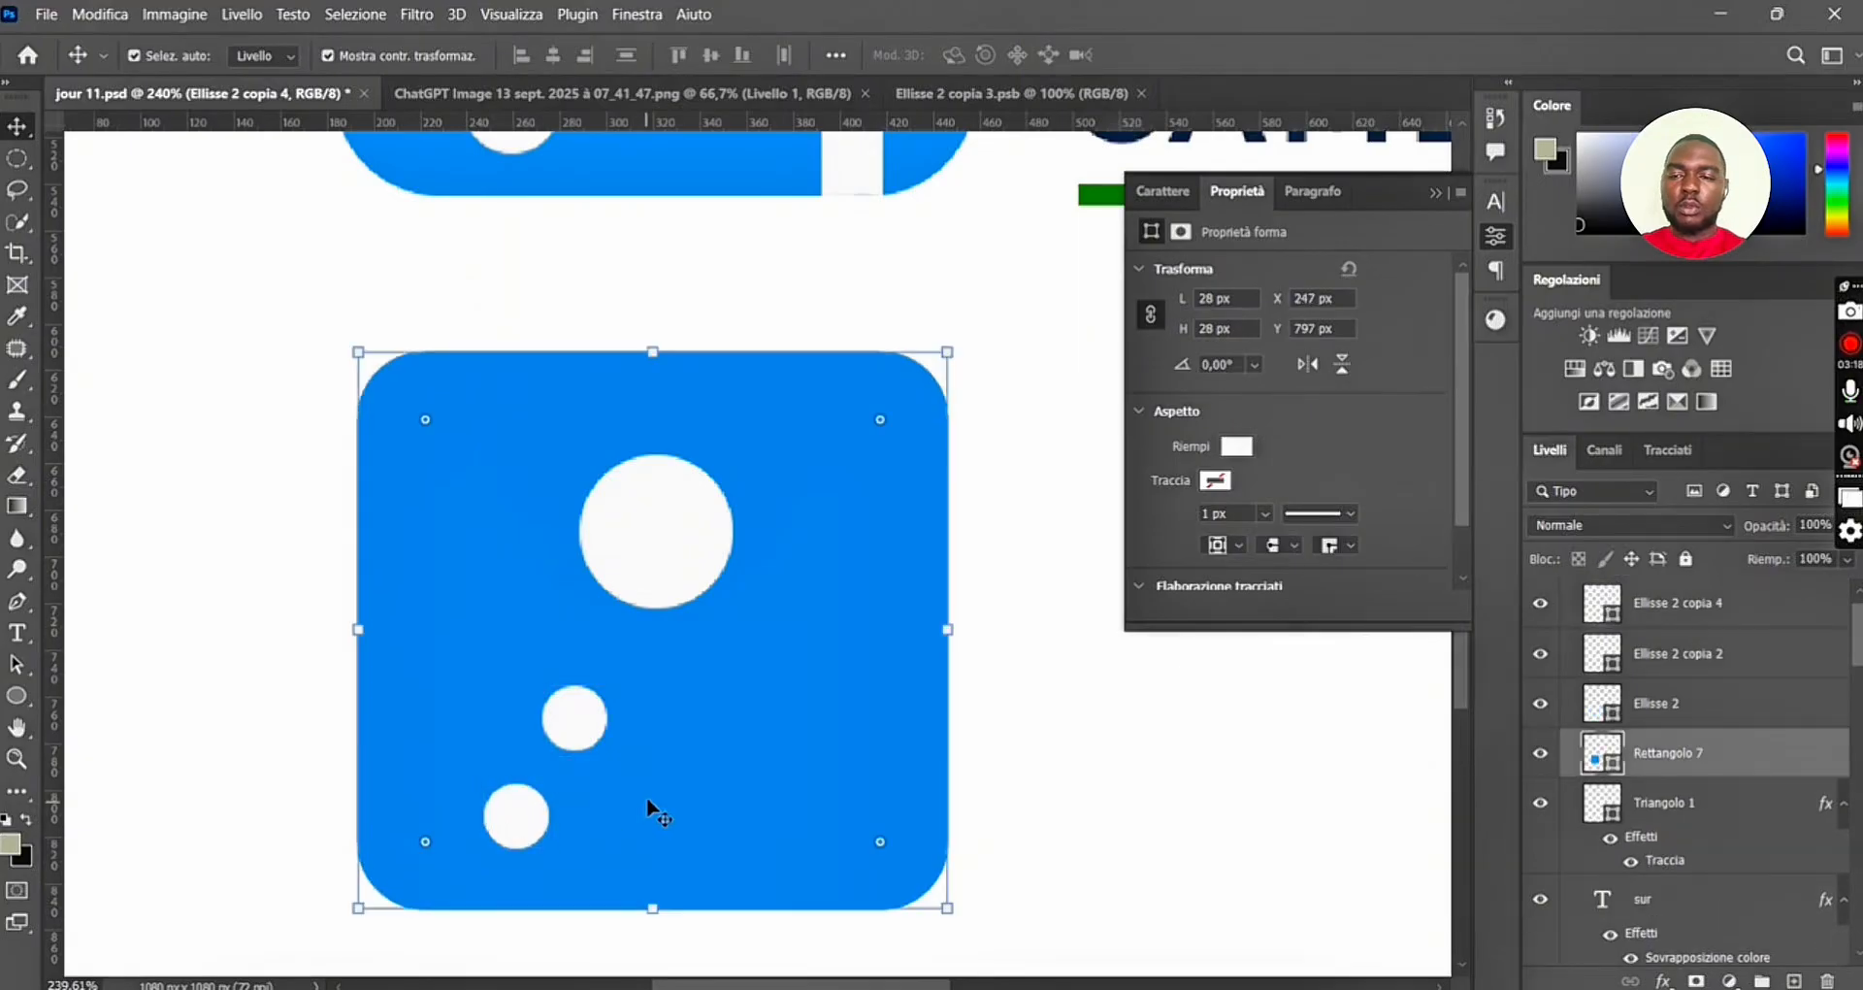
Draw a thin horizontal rectangle about 97 by 11 px extending right from the lower small circle.
click(18, 696)
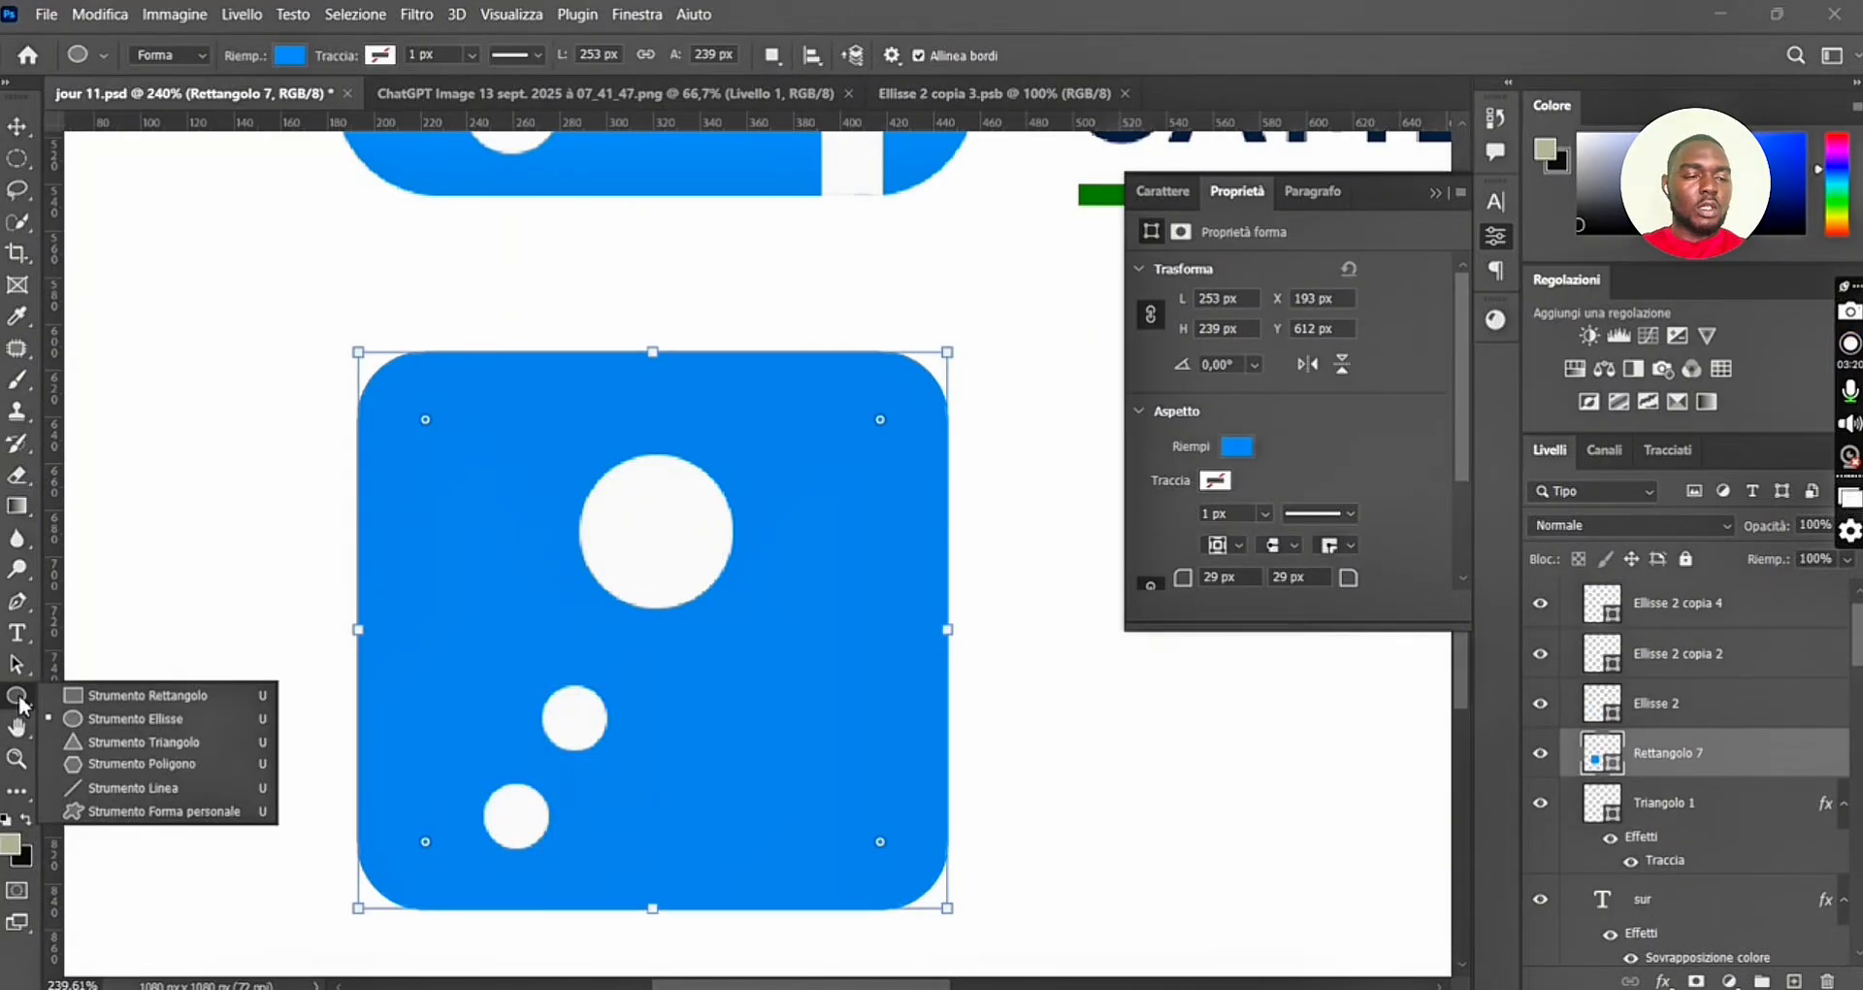
click(112, 696)
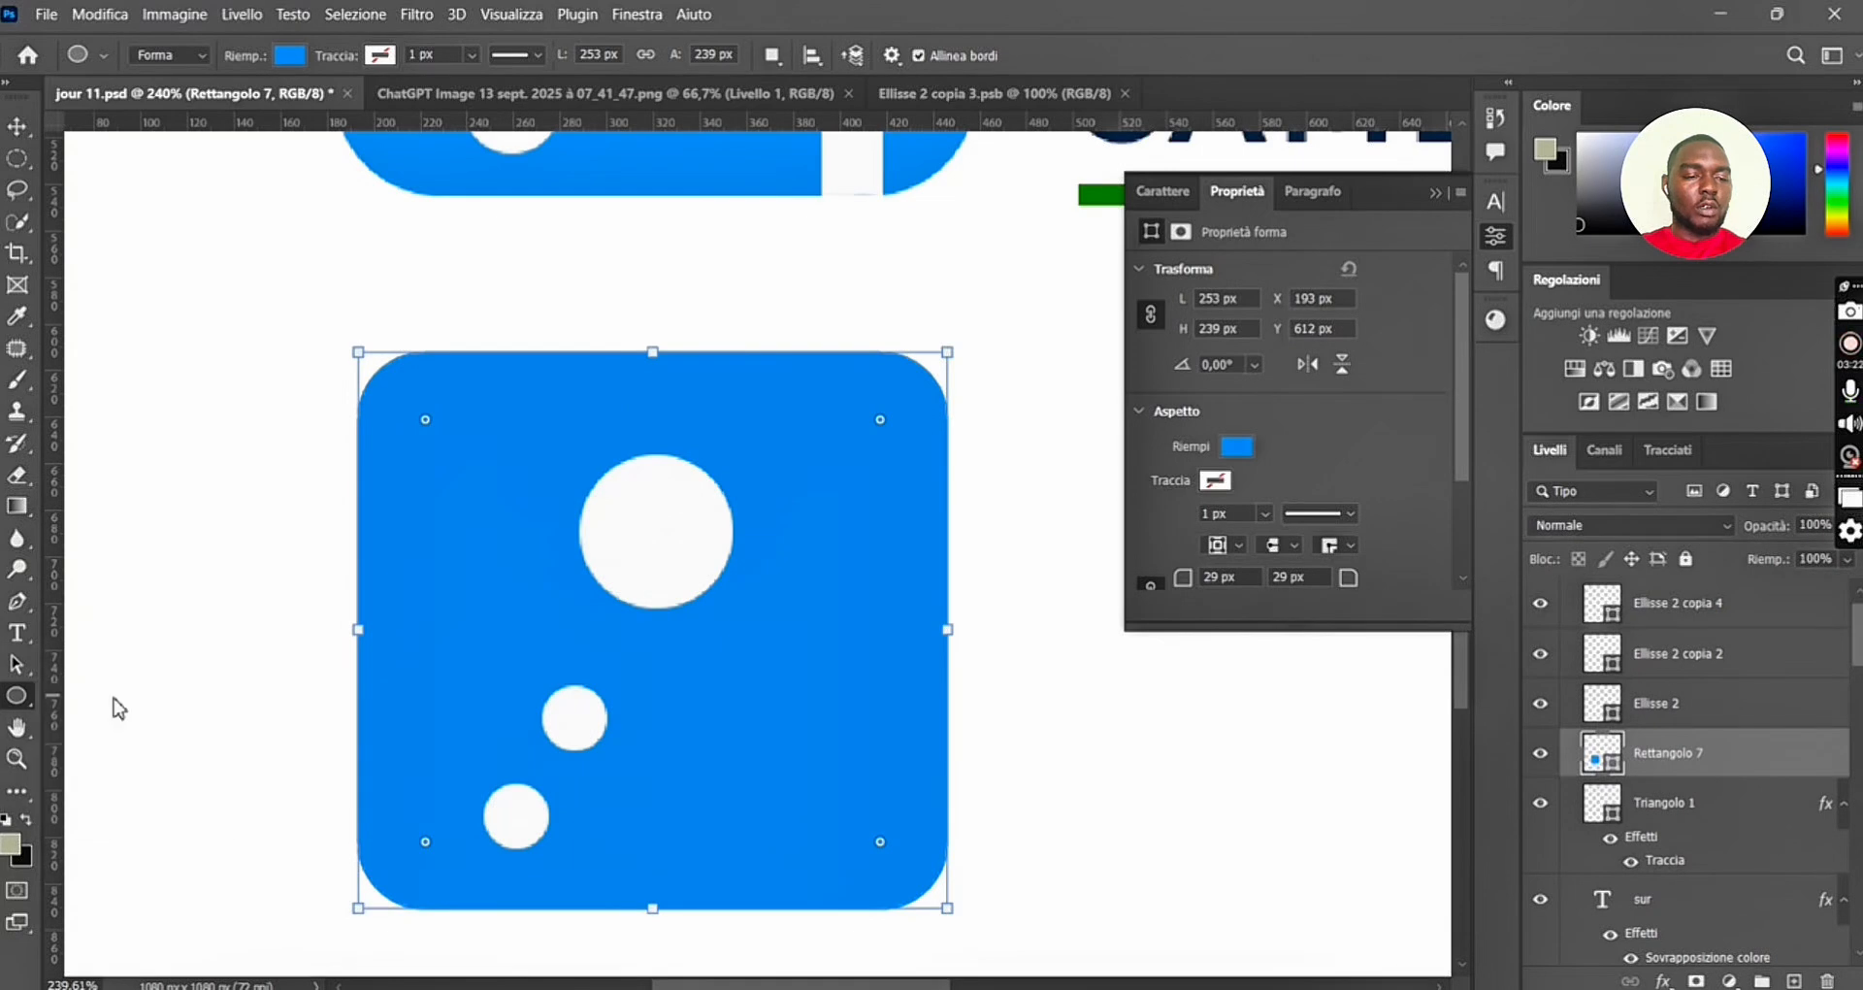
drag(544, 810, 767, 830)
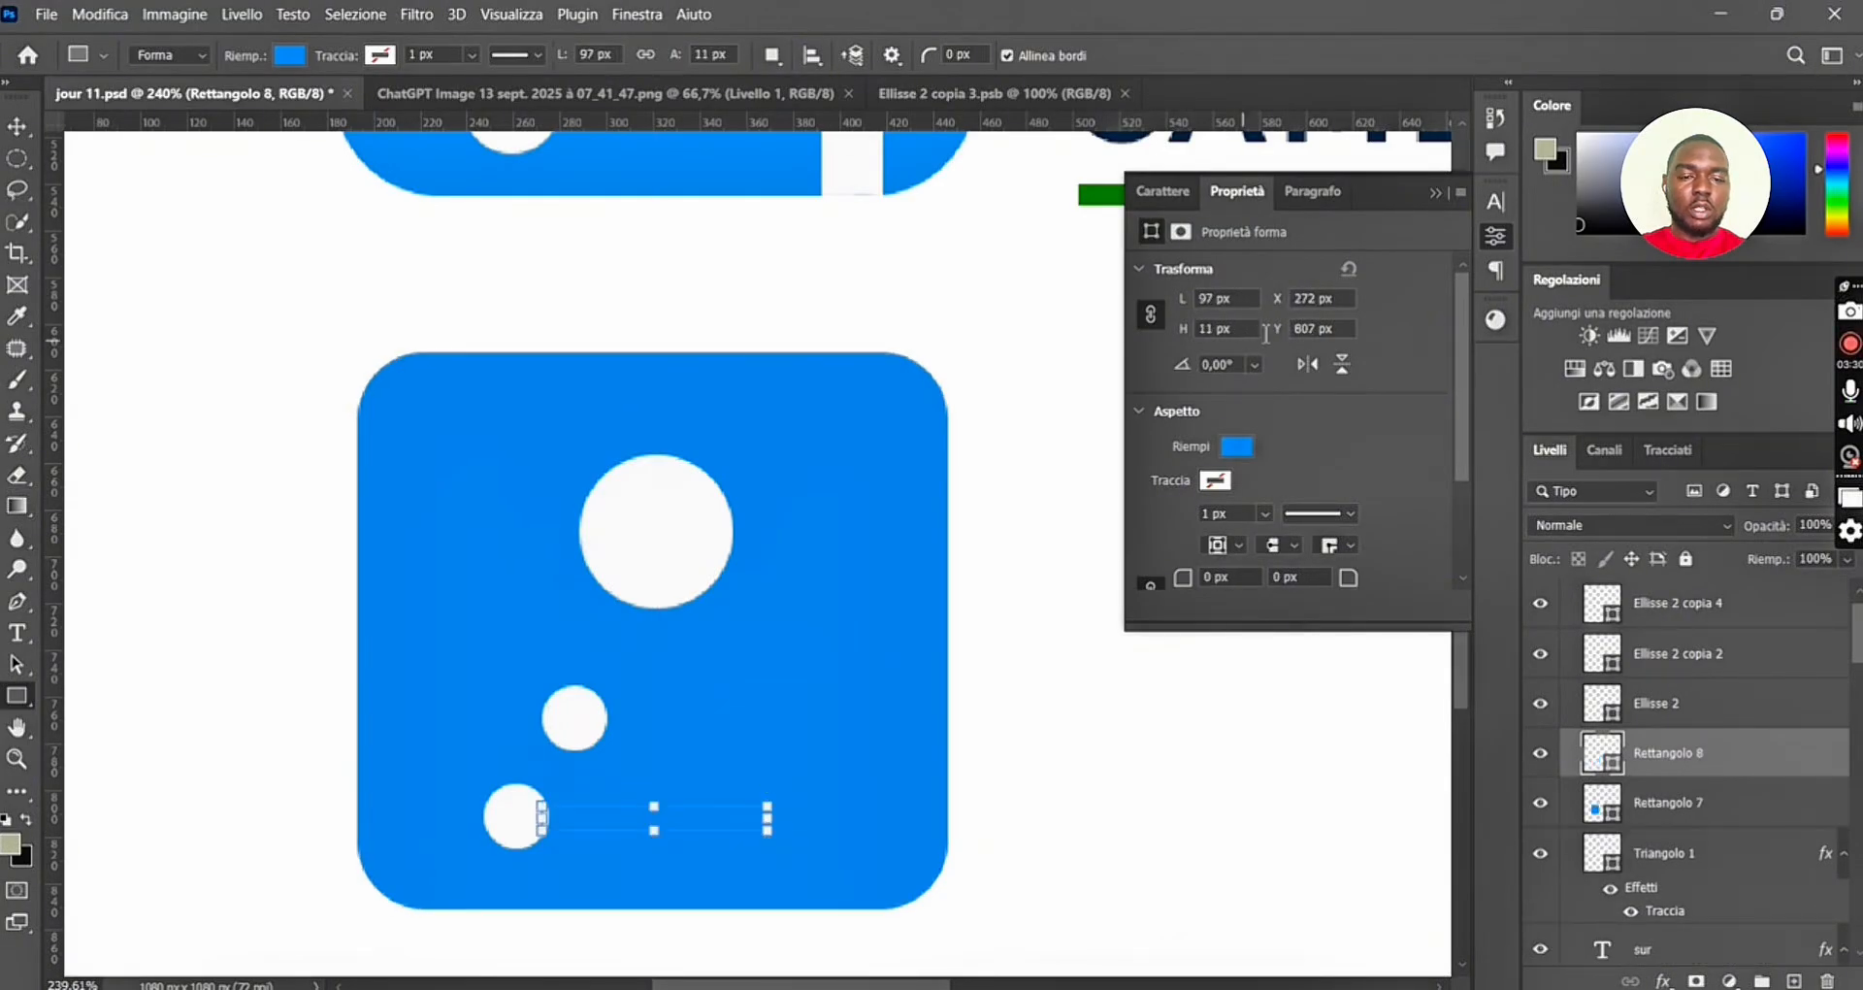
Fill the thin rectangle beside the lower small circle with white and increase its height upward to about 15 px.
click(1236, 449)
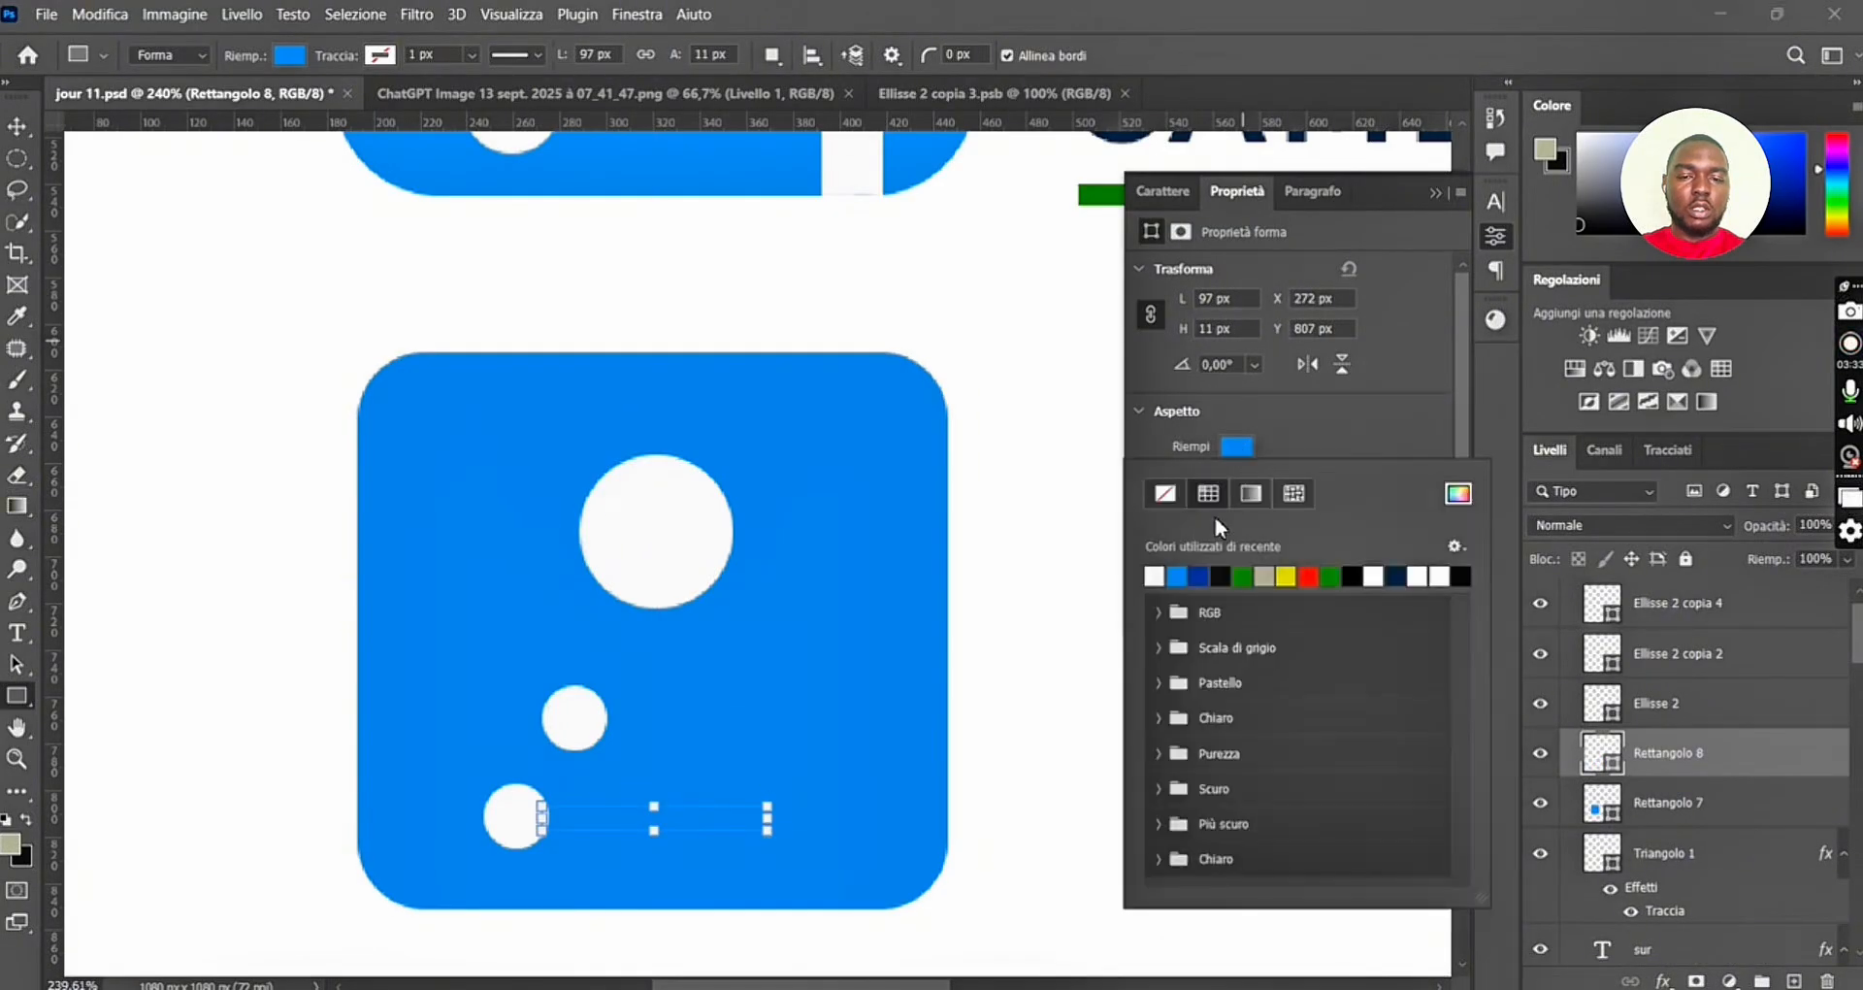
click(1157, 575)
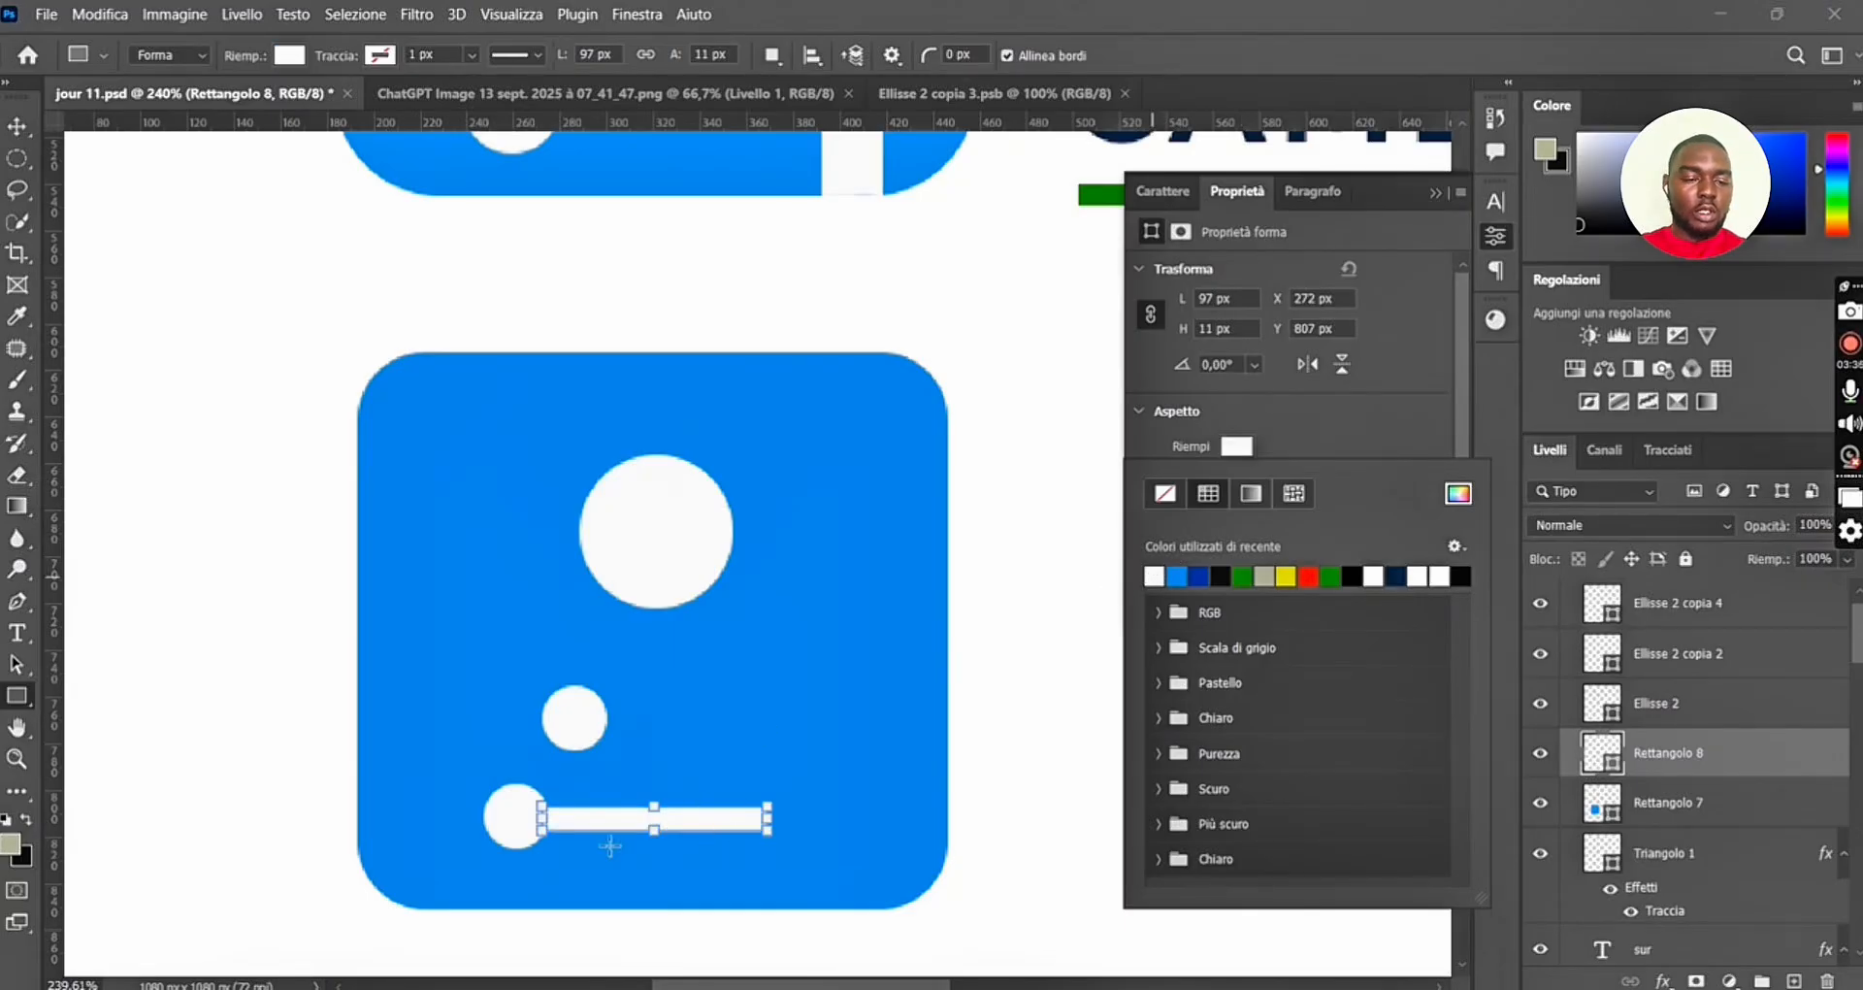
scroll(610, 845, down, 2)
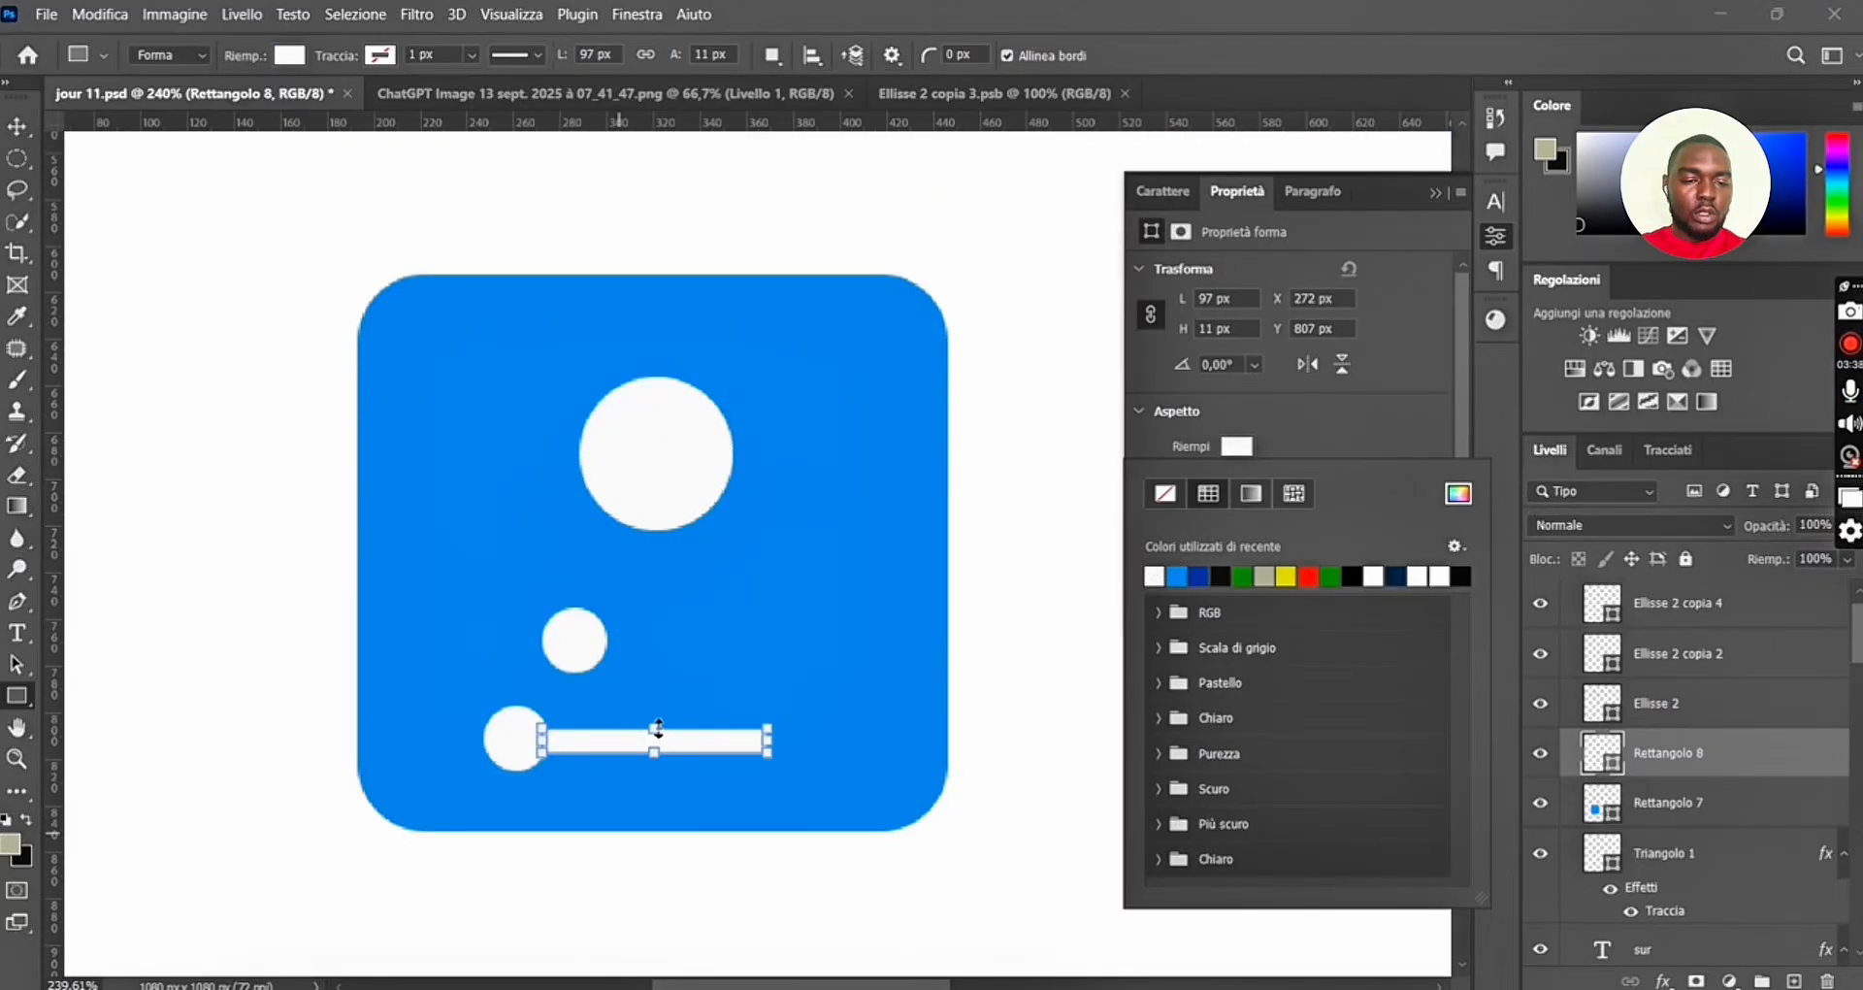
click(658, 728)
drag(658, 728, 656, 782)
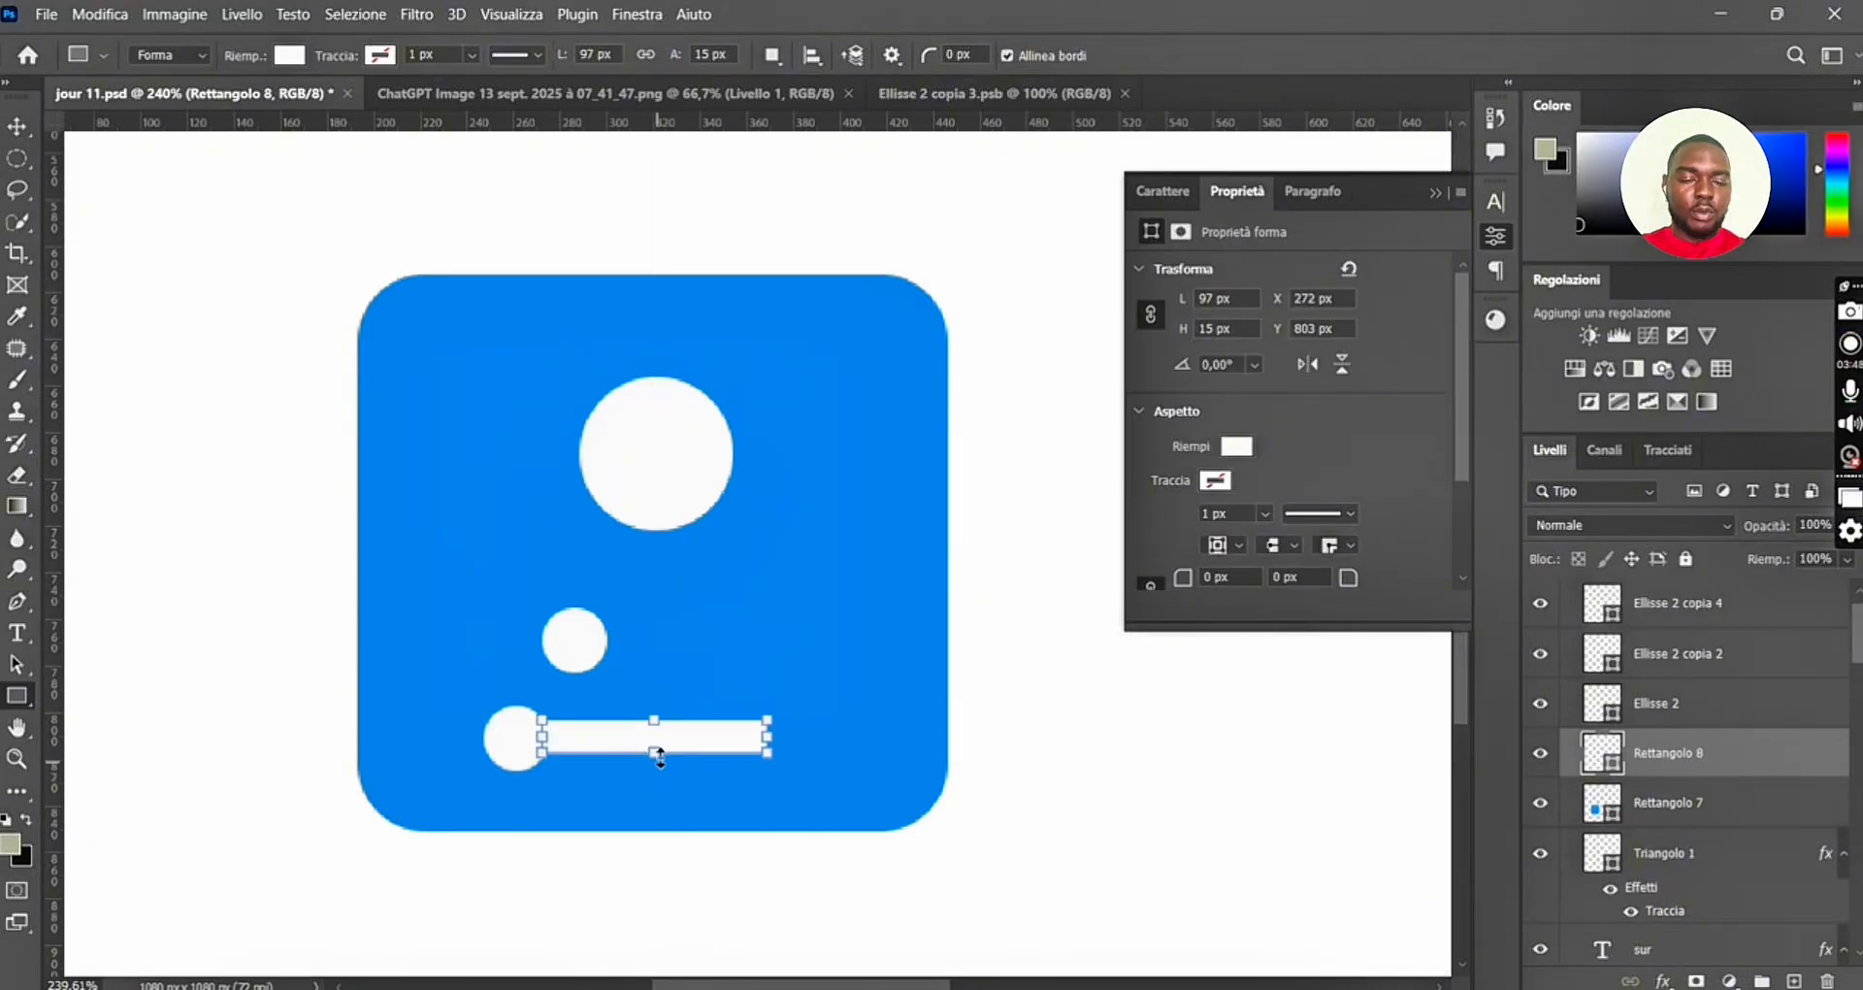
Round the white bar's corners to 7 px and extend its left end into the circle, about 105 px wide.
scroll(674, 755, up, 3)
scroll(742, 744, up, 4)
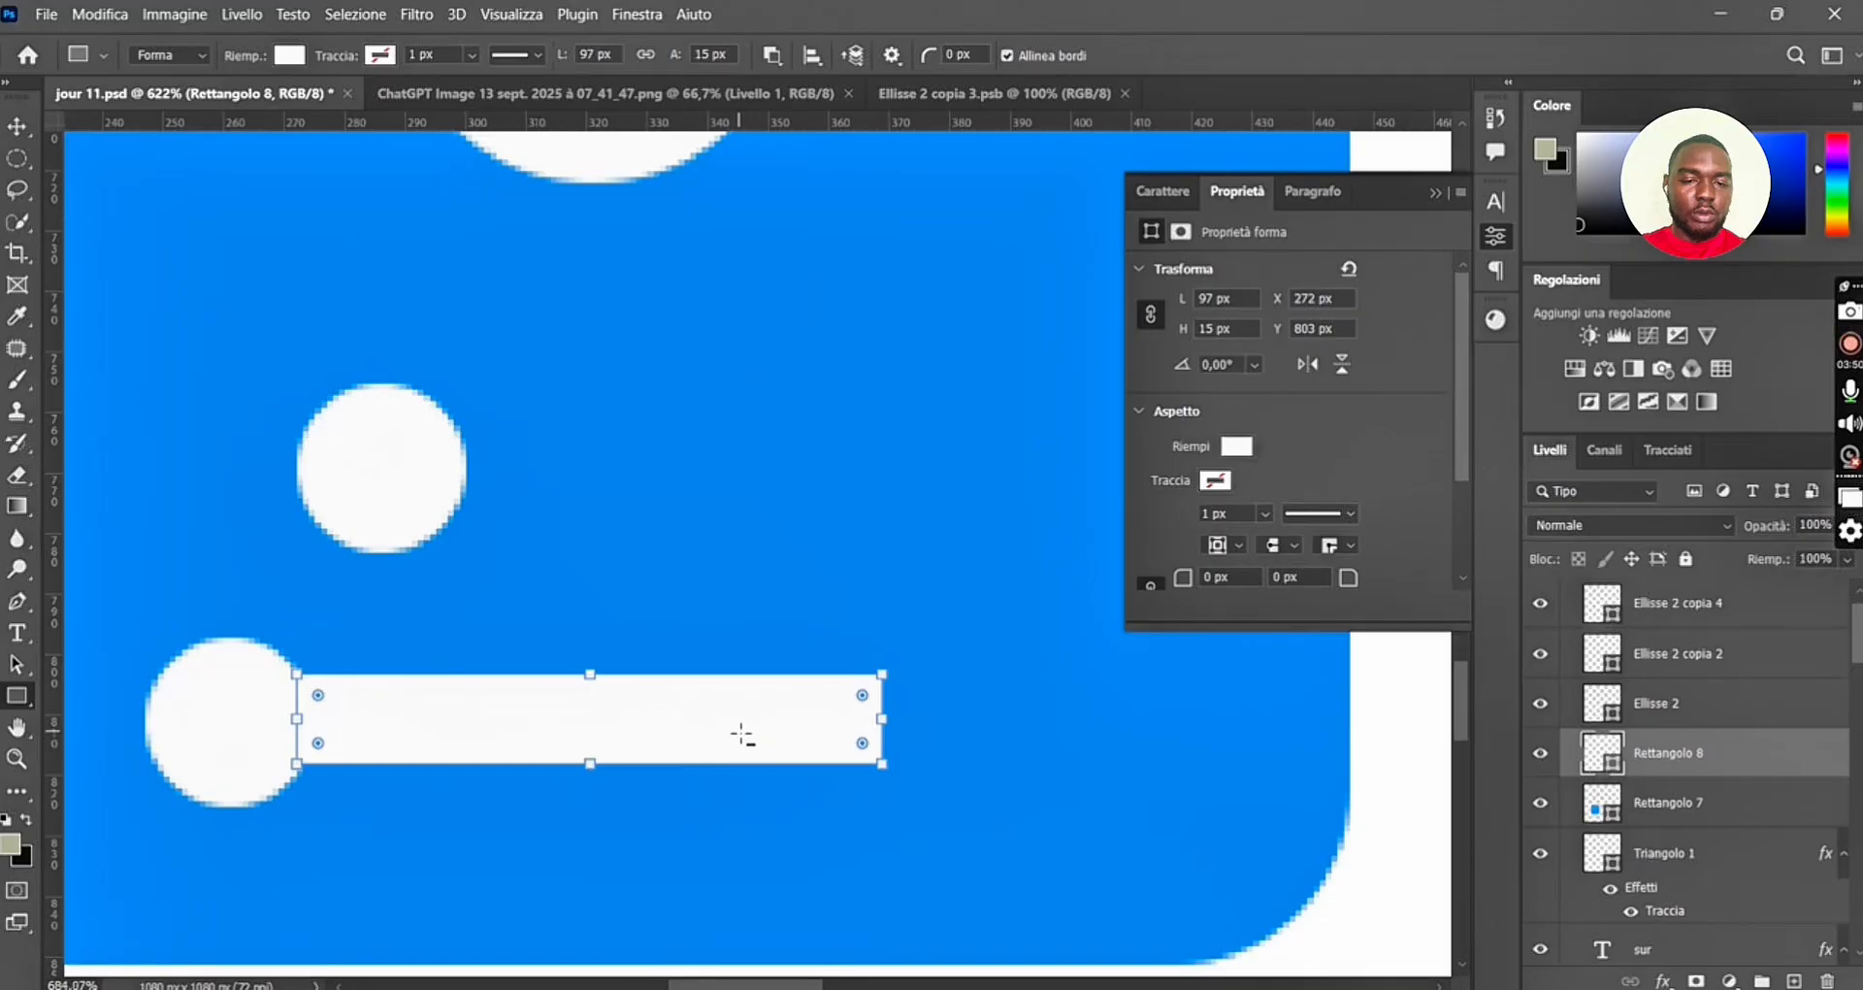
drag(910, 676, 861, 708)
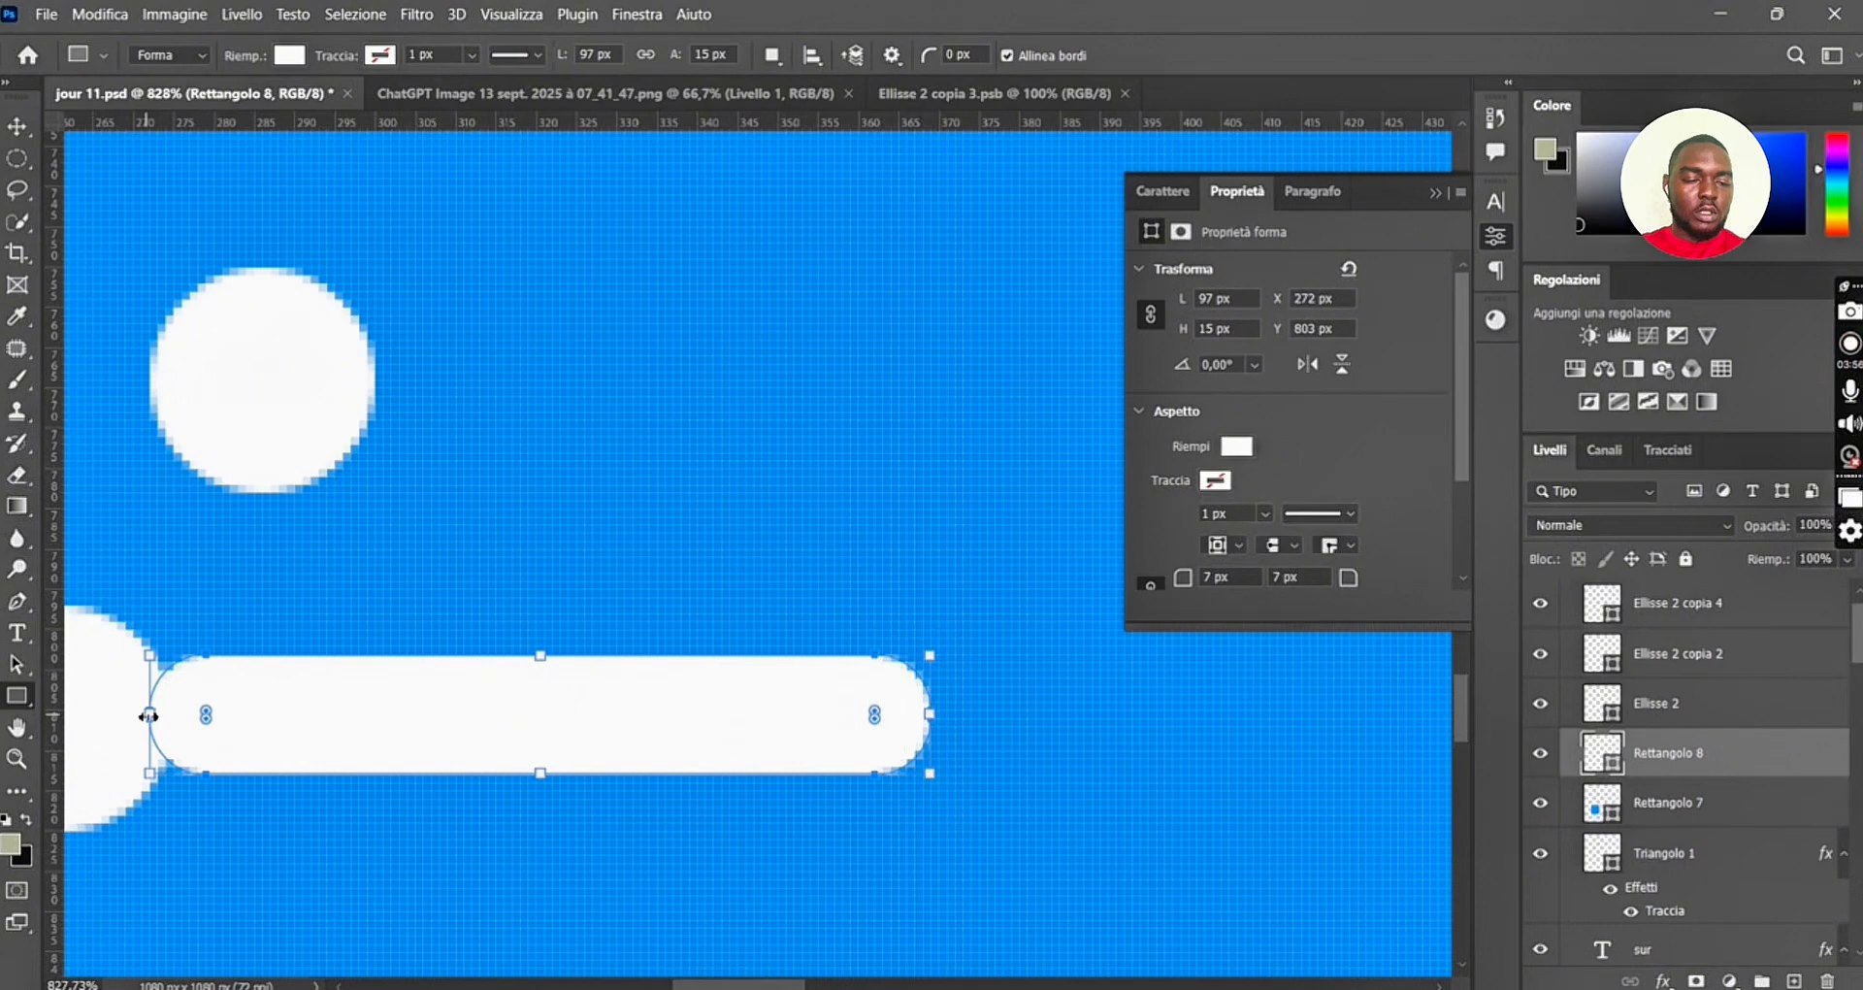
drag(149, 715, 85, 715)
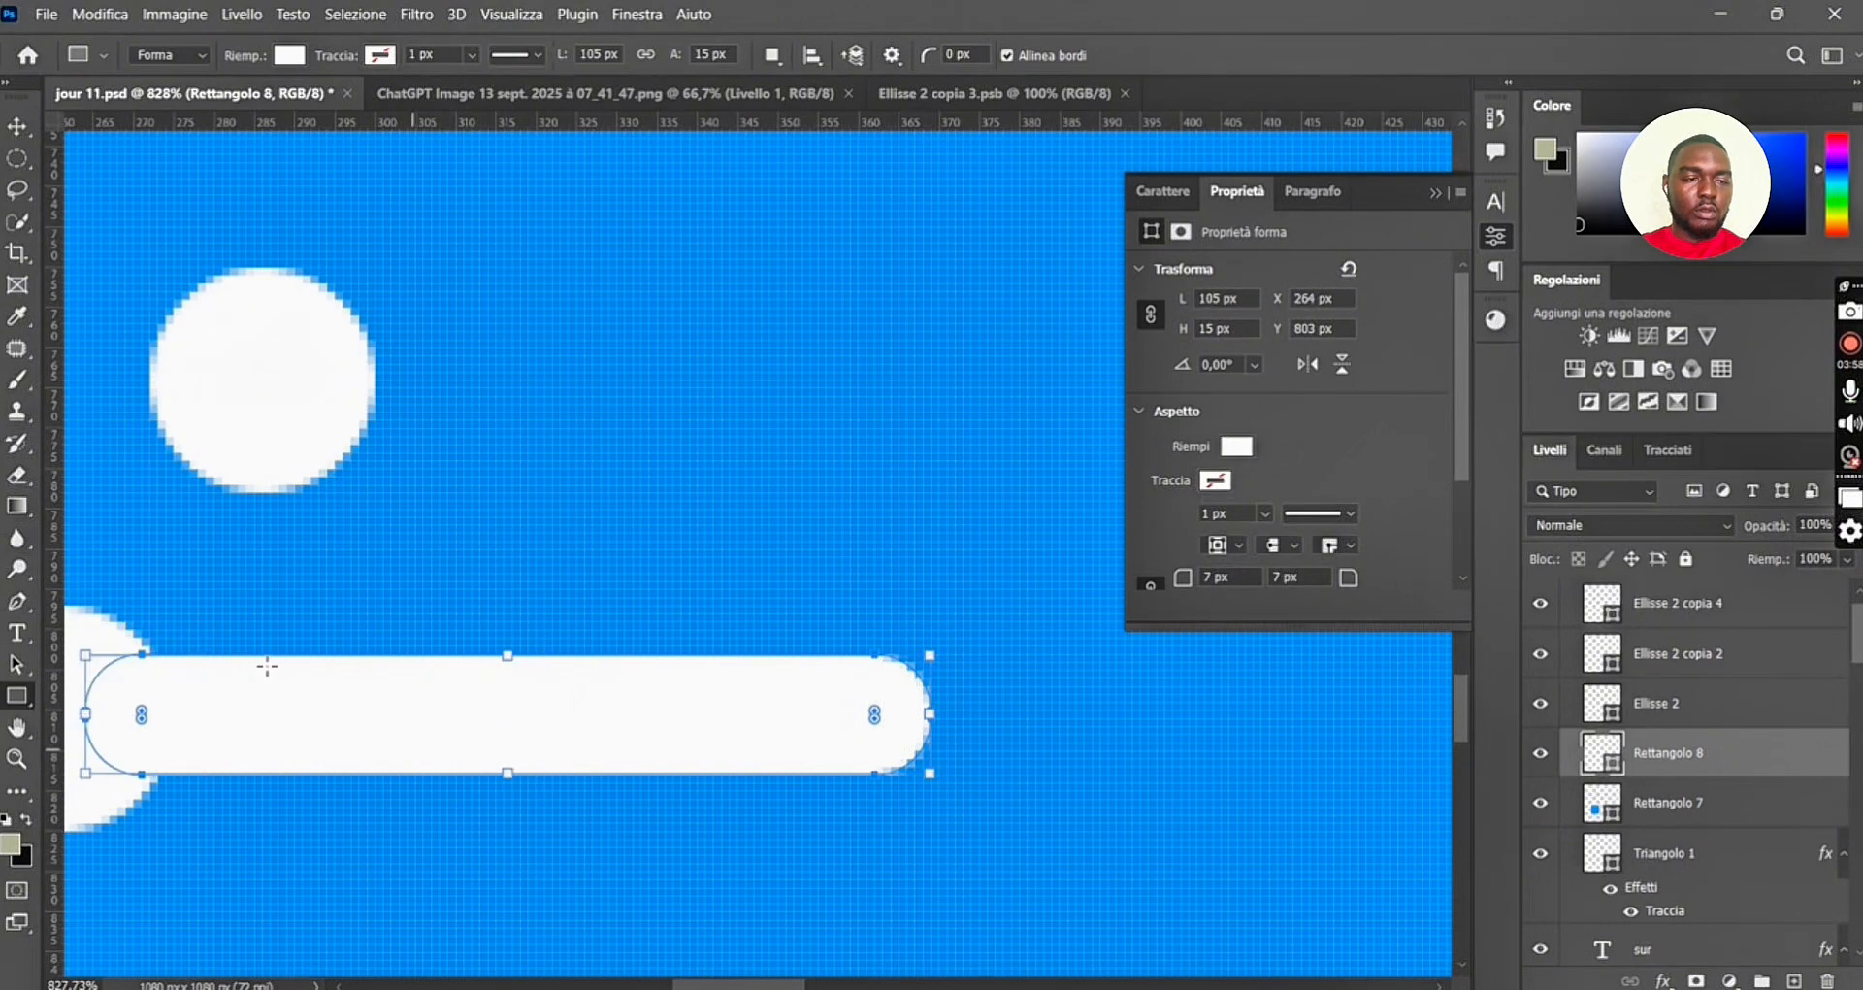
Duplicate the white bar onto the upper small circle and scale the copy to about 86.67%, 91 px wide.
click(17, 126)
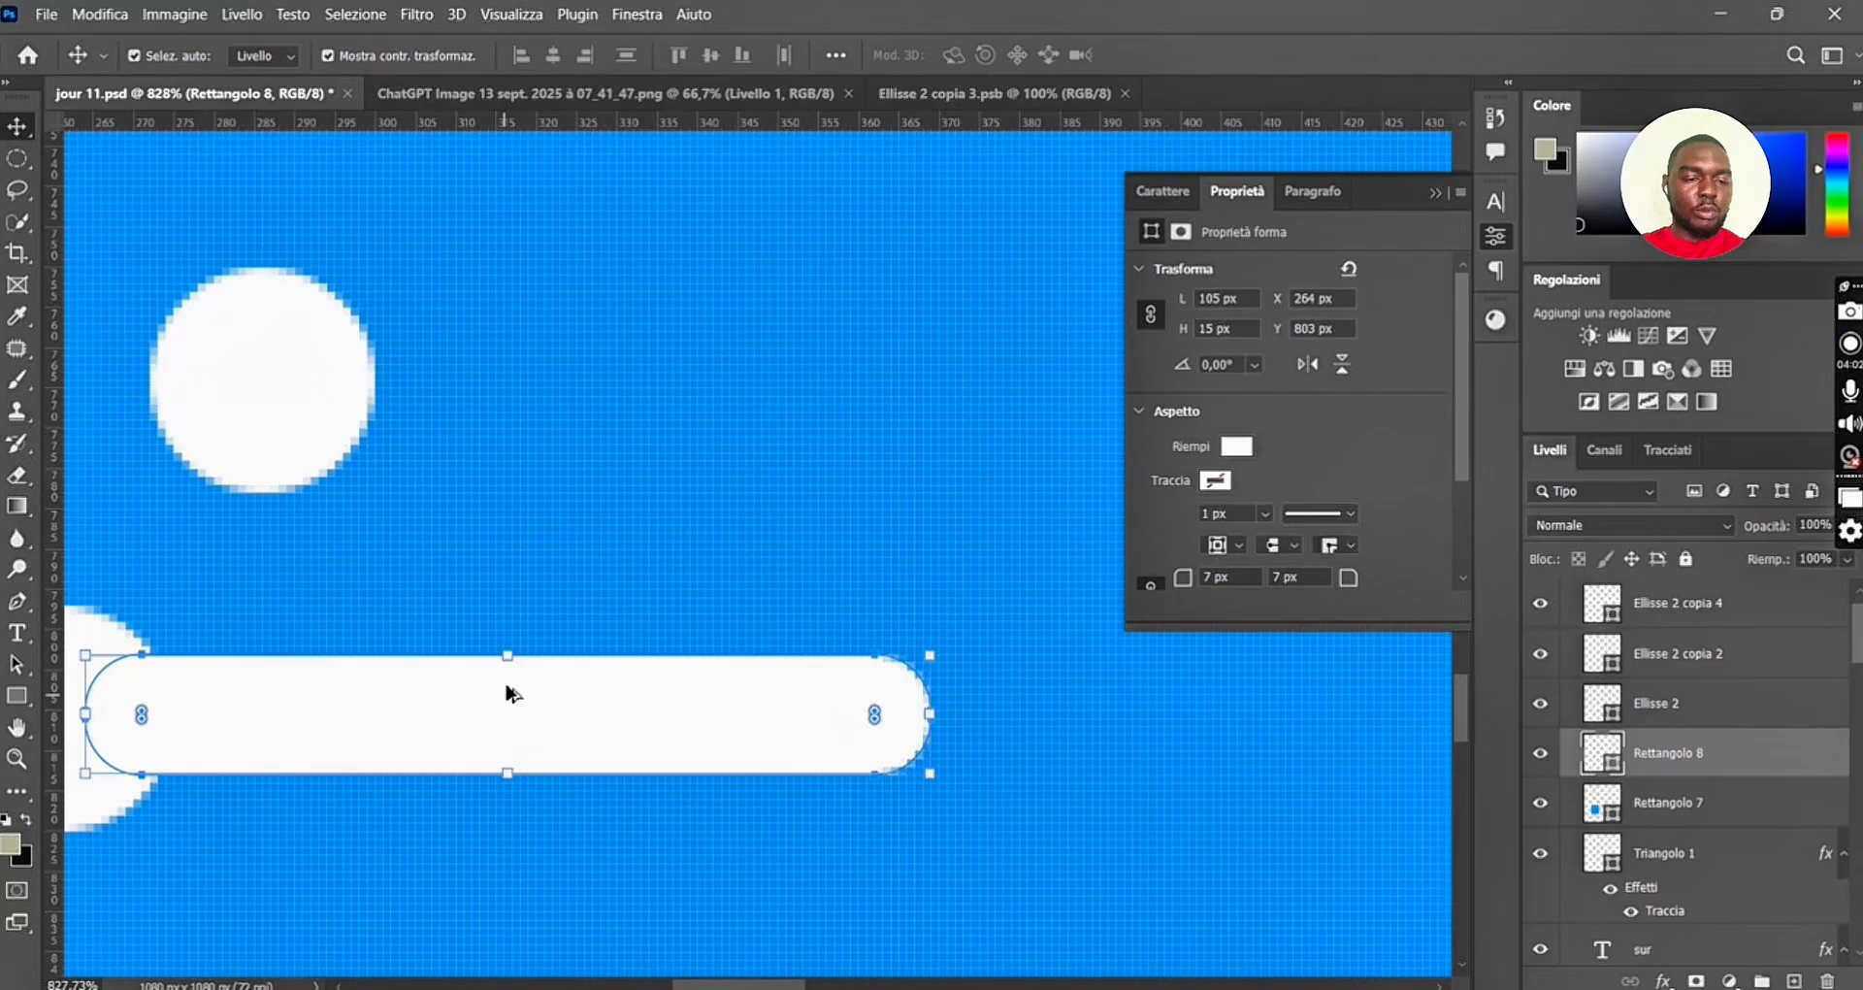
drag(508, 690, 621, 374)
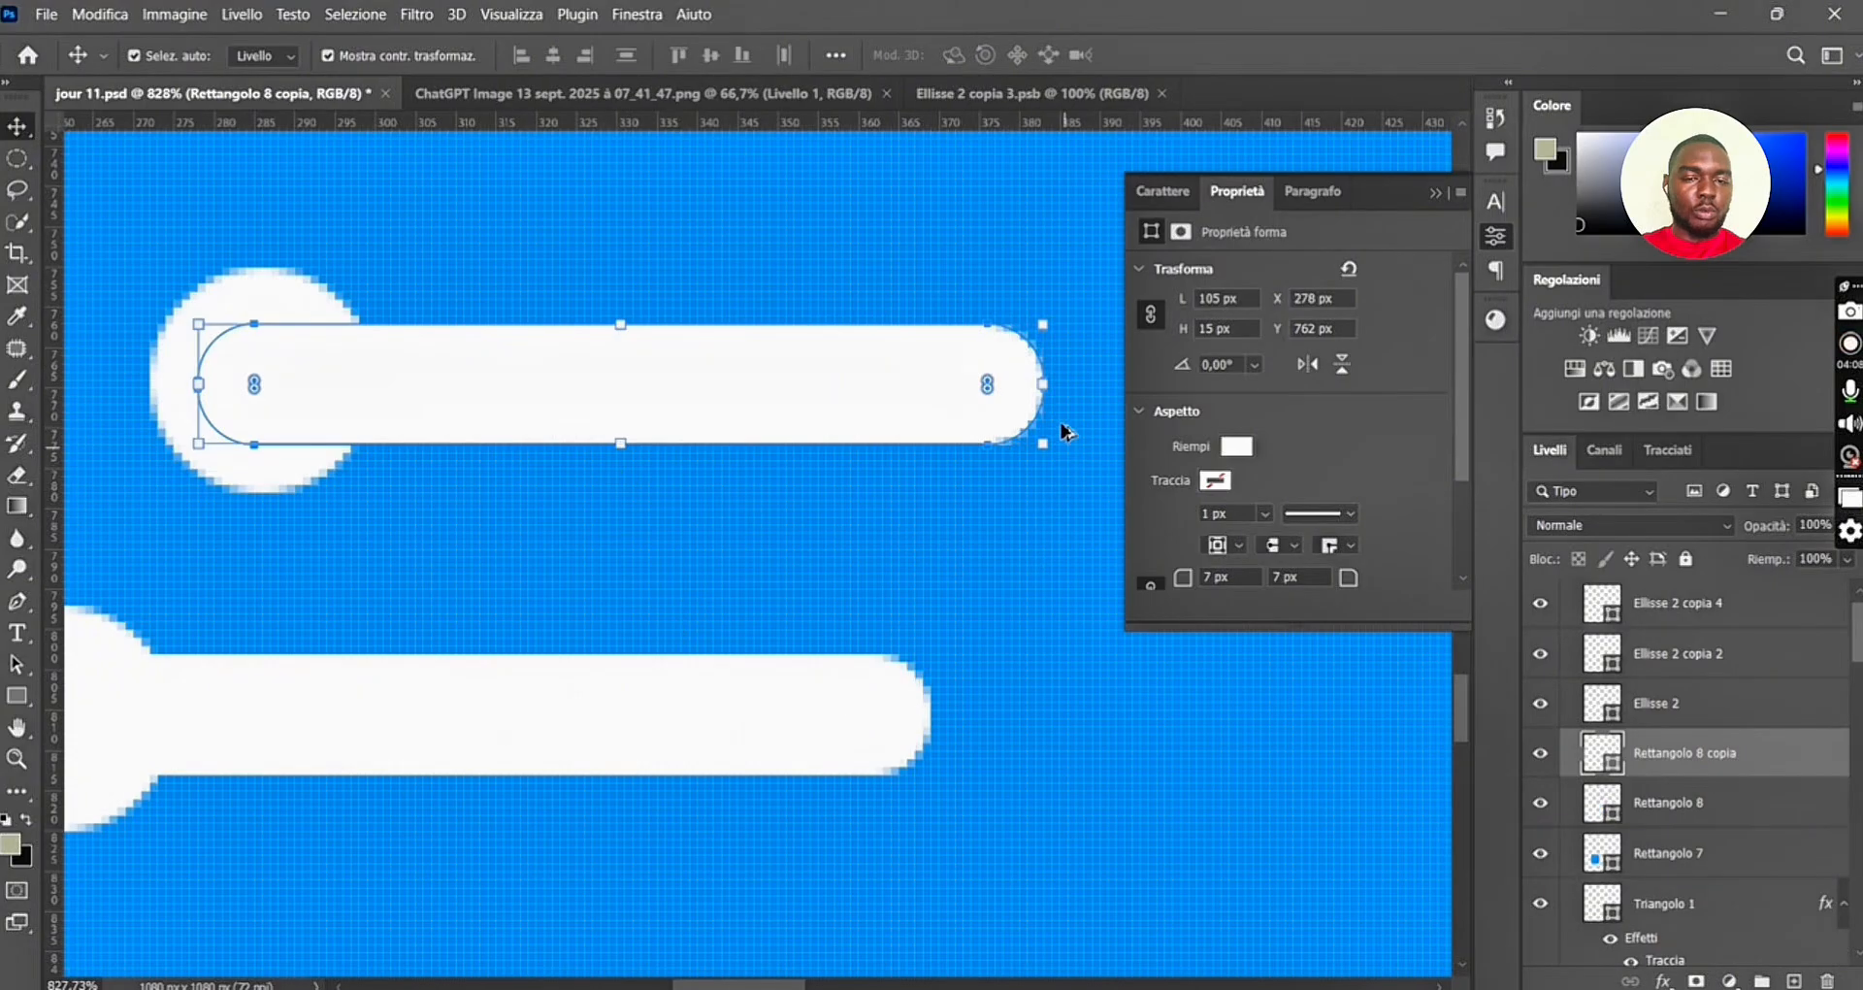
drag(1046, 385, 945, 389)
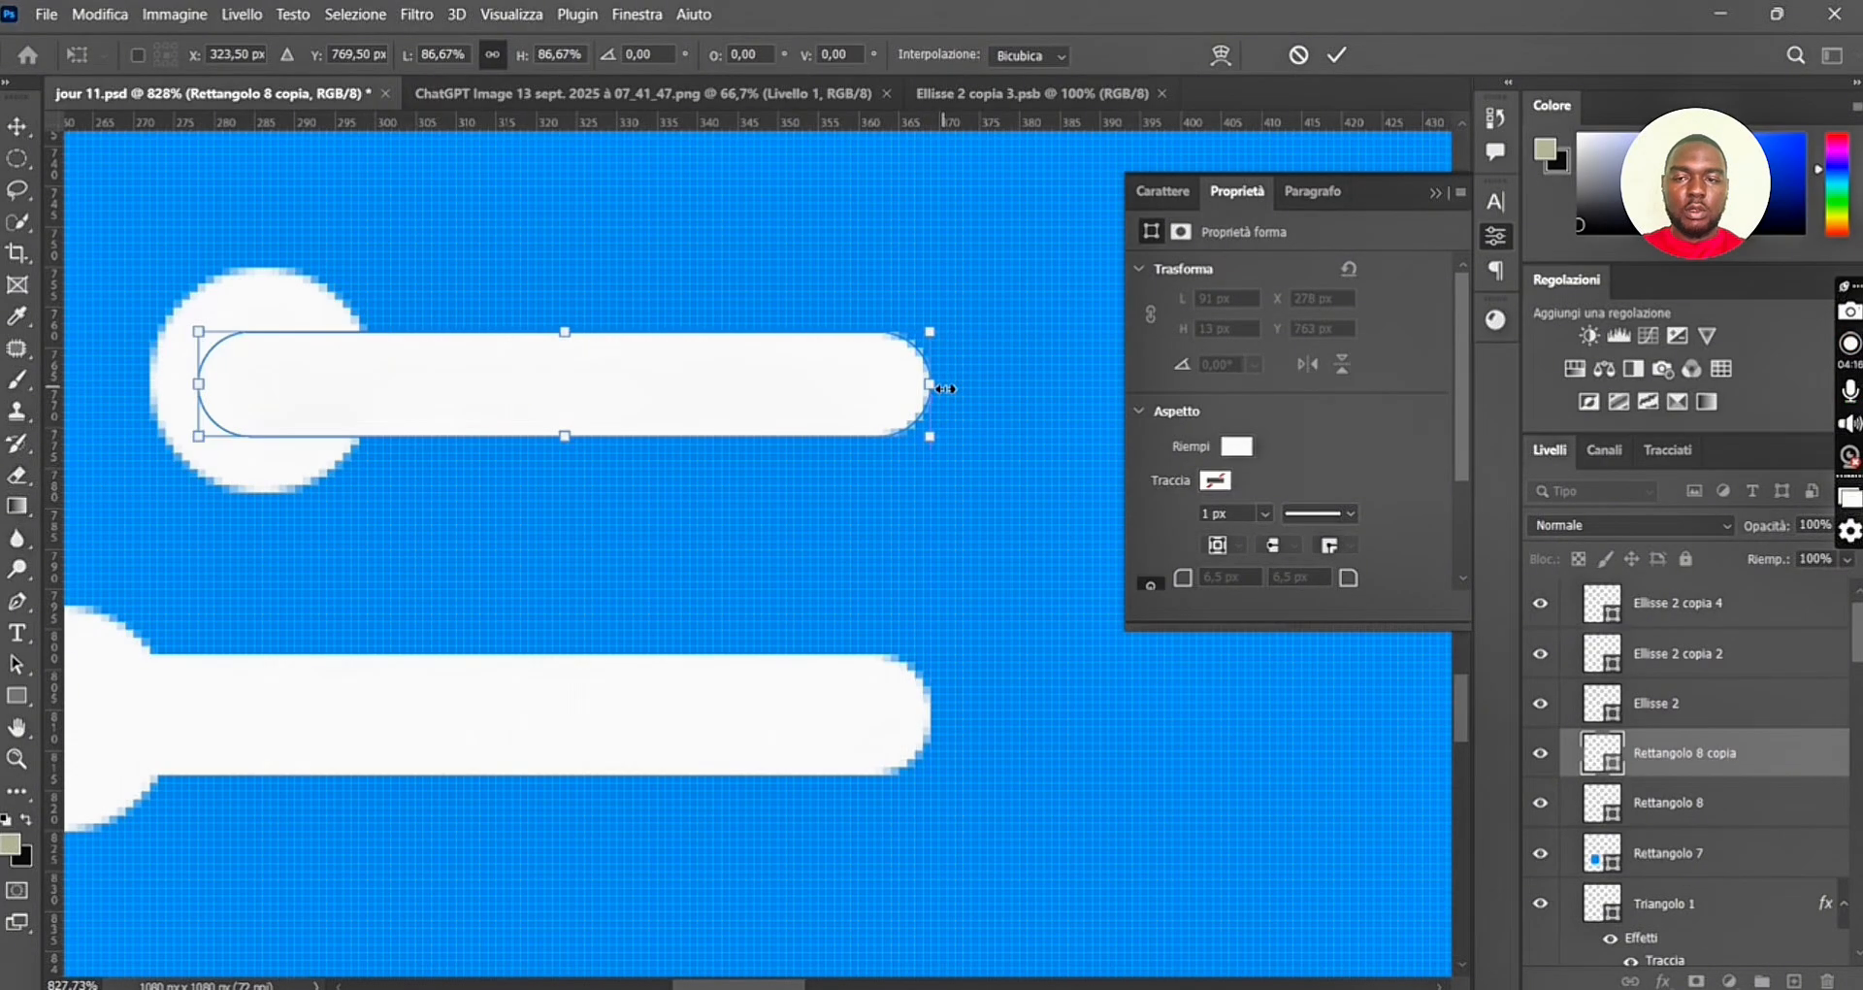
scroll(1002, 527, down, 5)
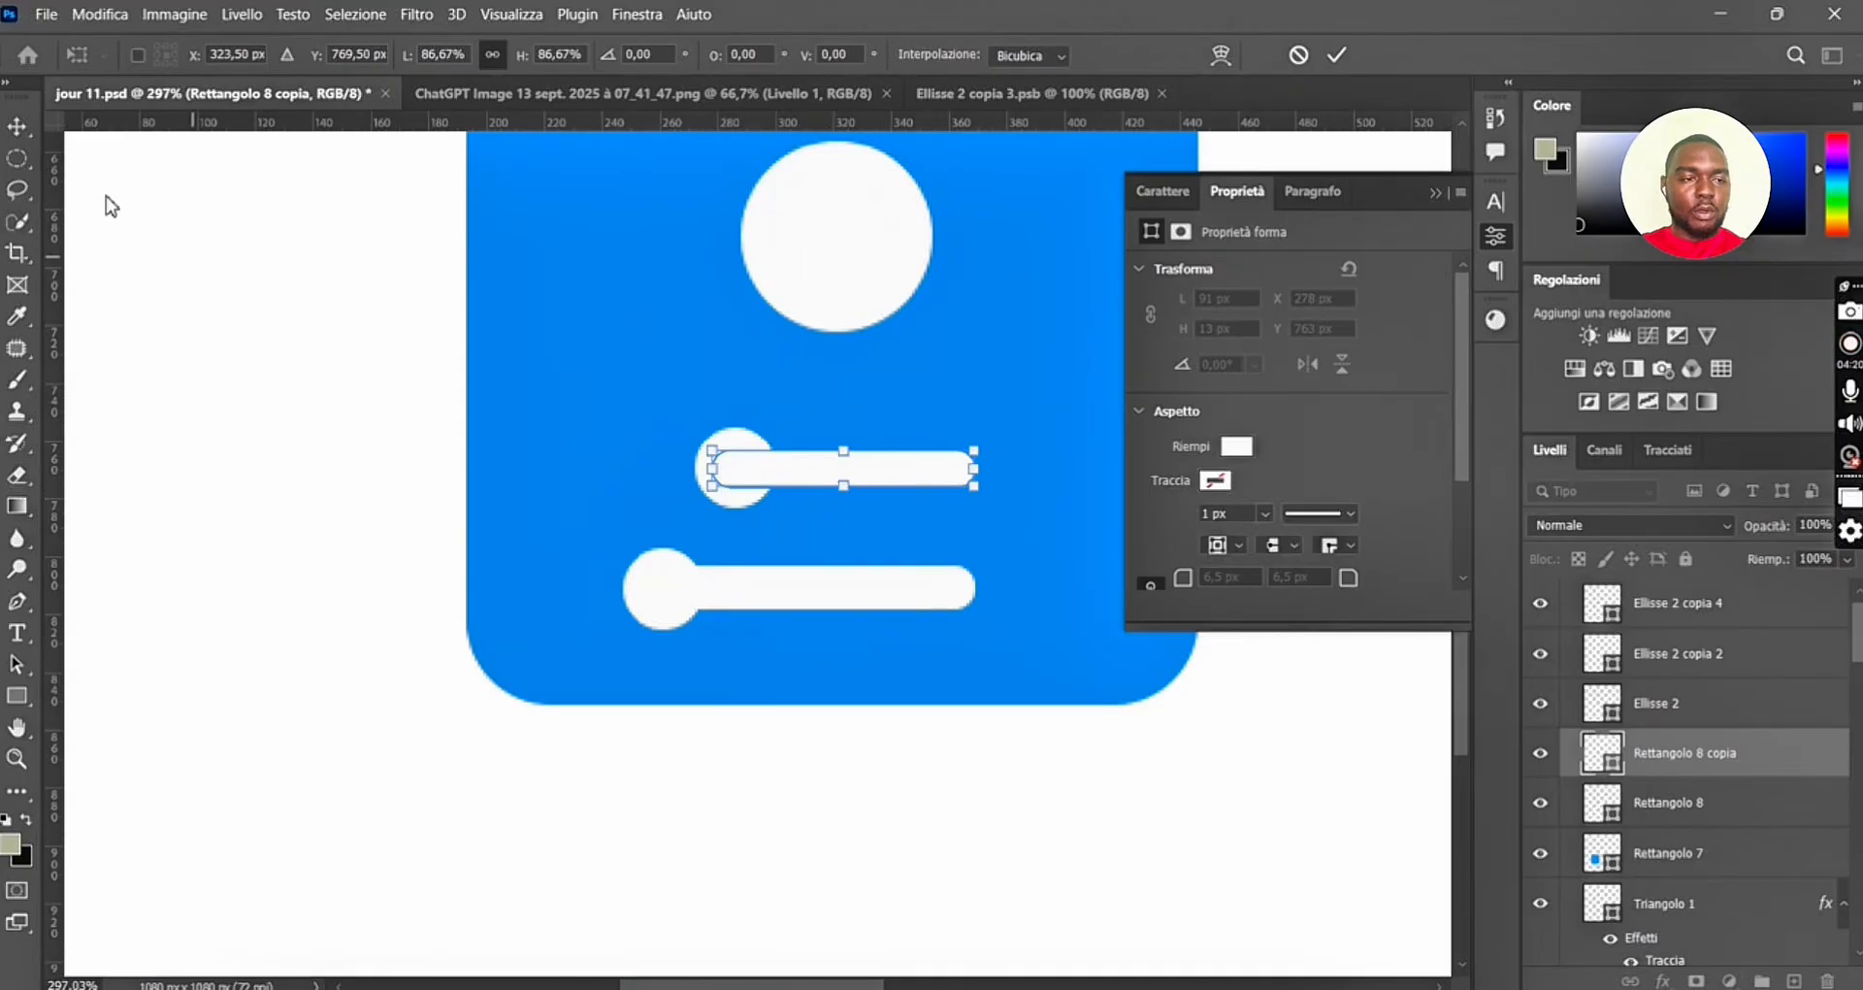
click(17, 128)
click(96, 284)
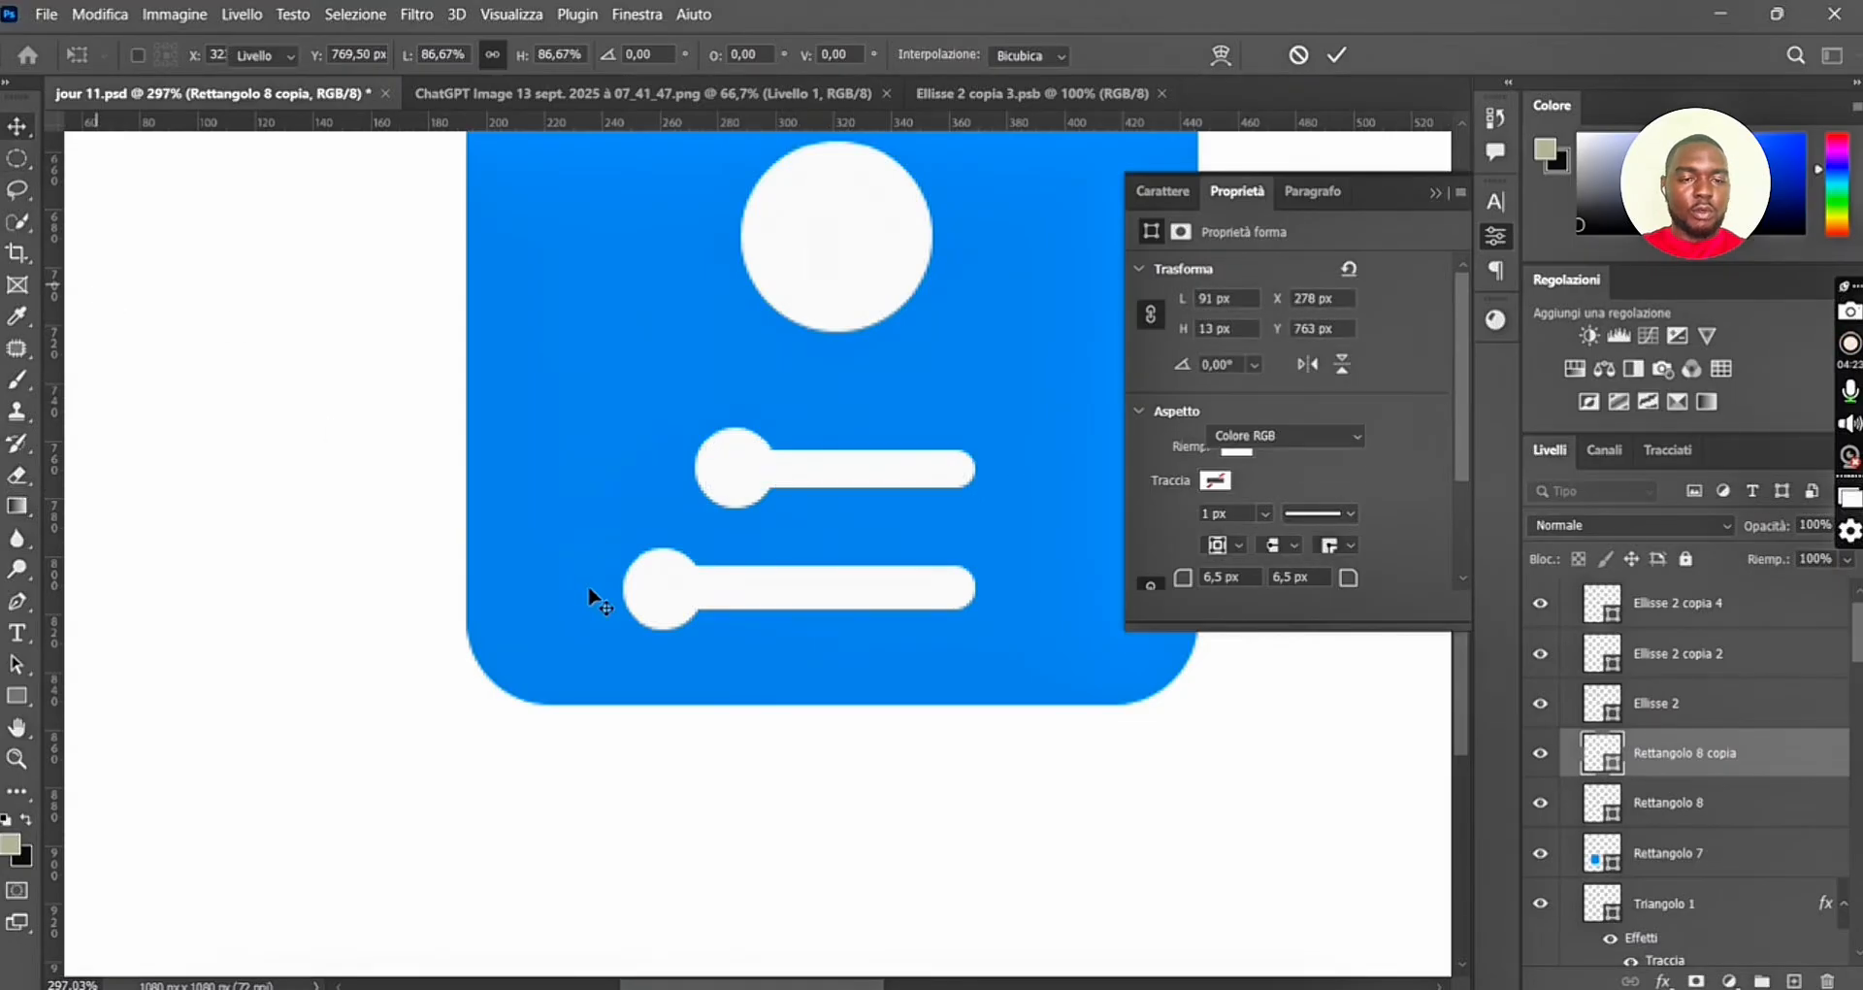
Draw a rectangle about 179 by 159 px around the two bars, reaching below the blue square, and remove its fill.
scroll(760, 608, right, 1)
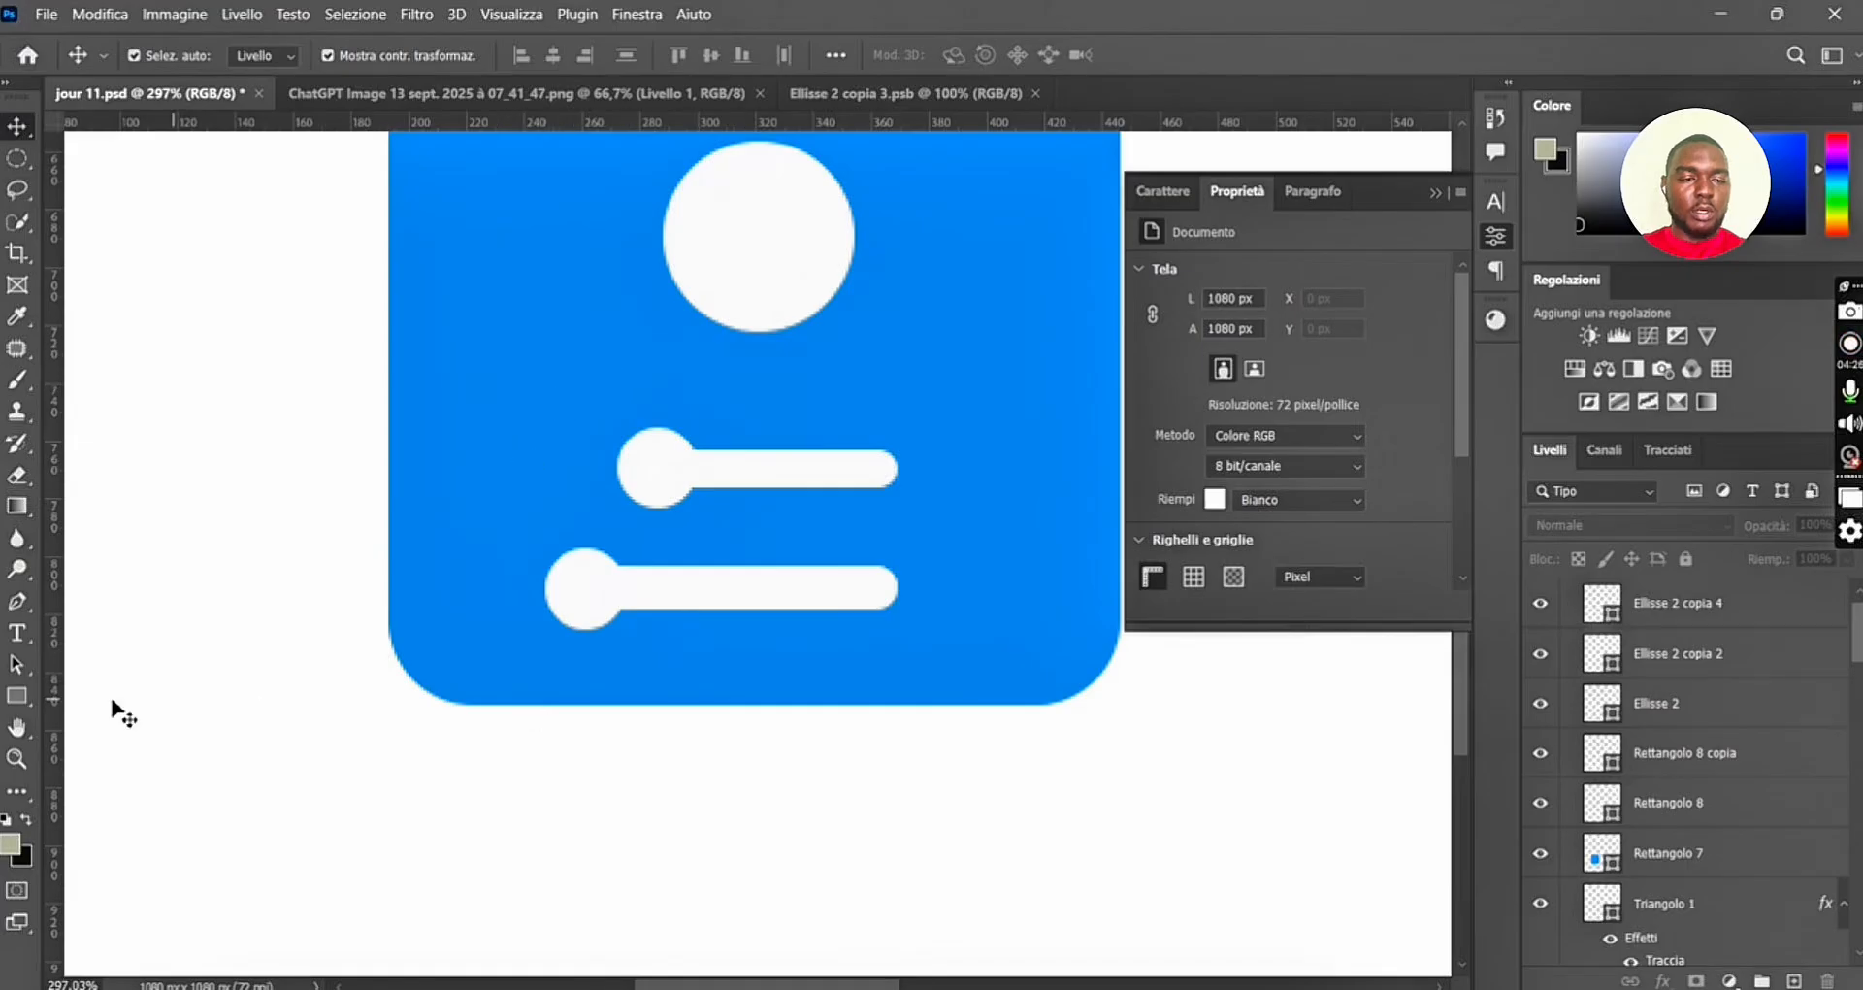
click(270, 691)
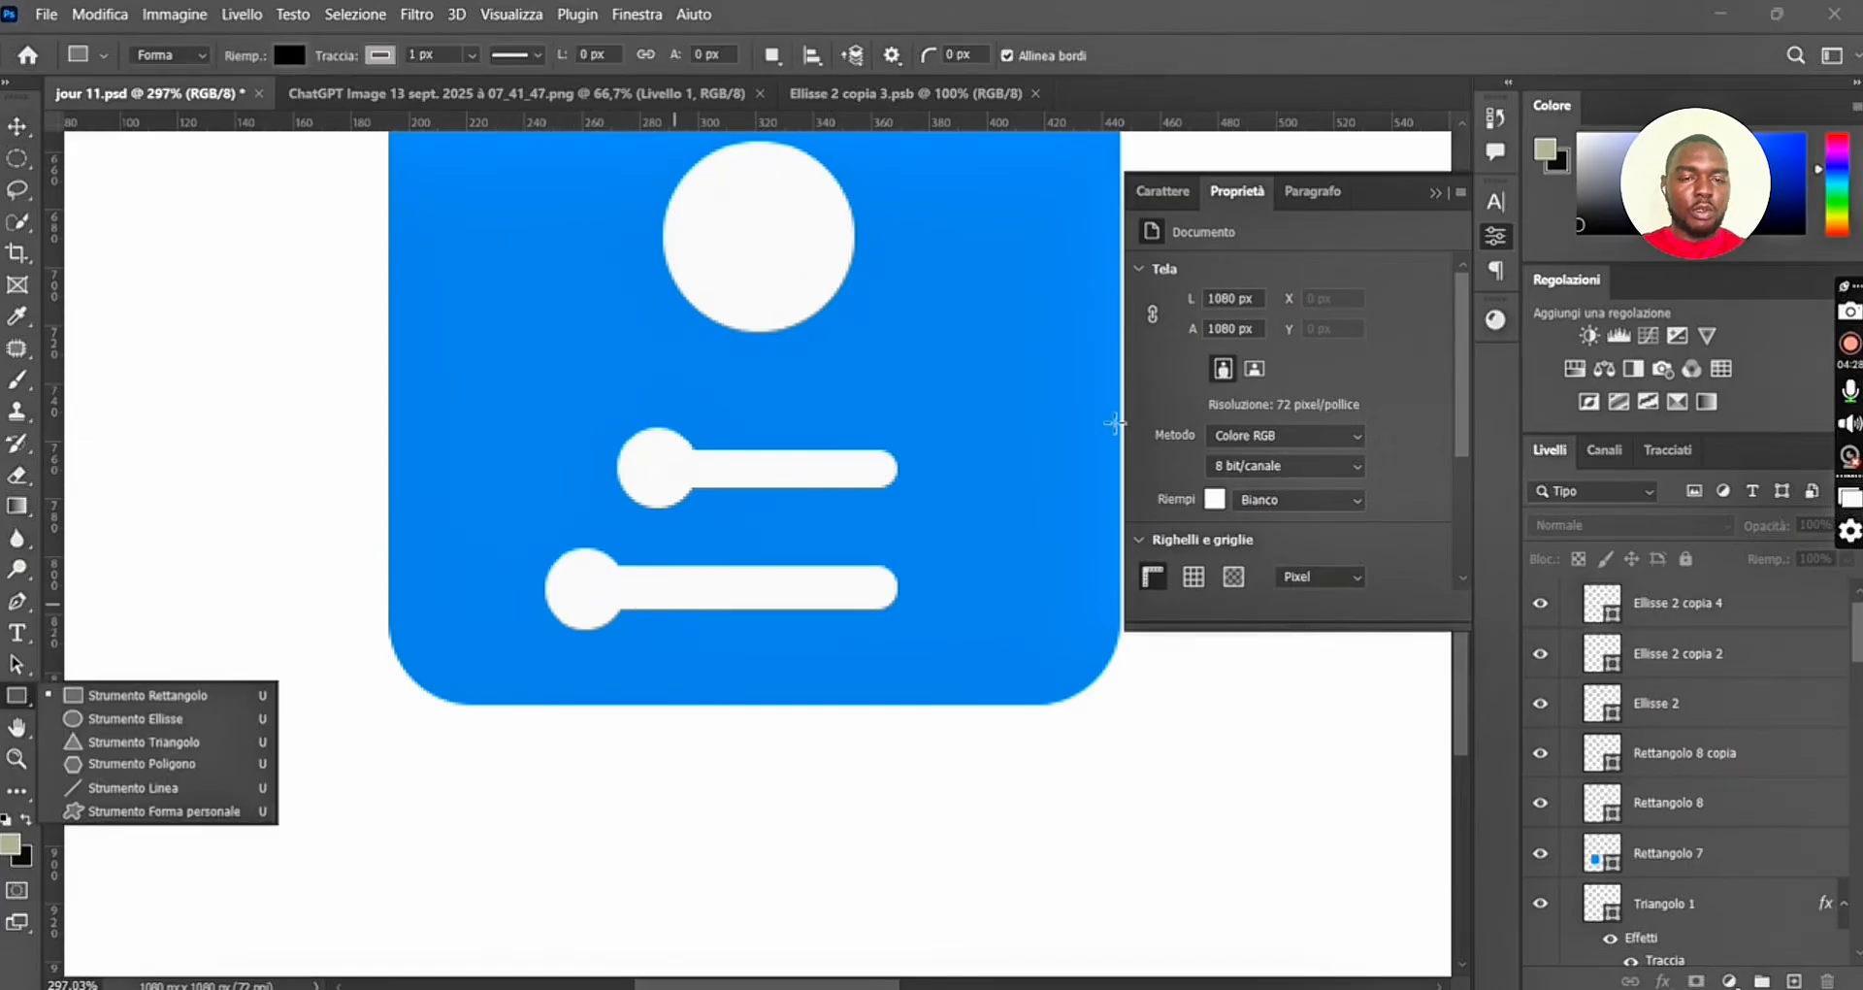
drag(980, 358, 493, 794)
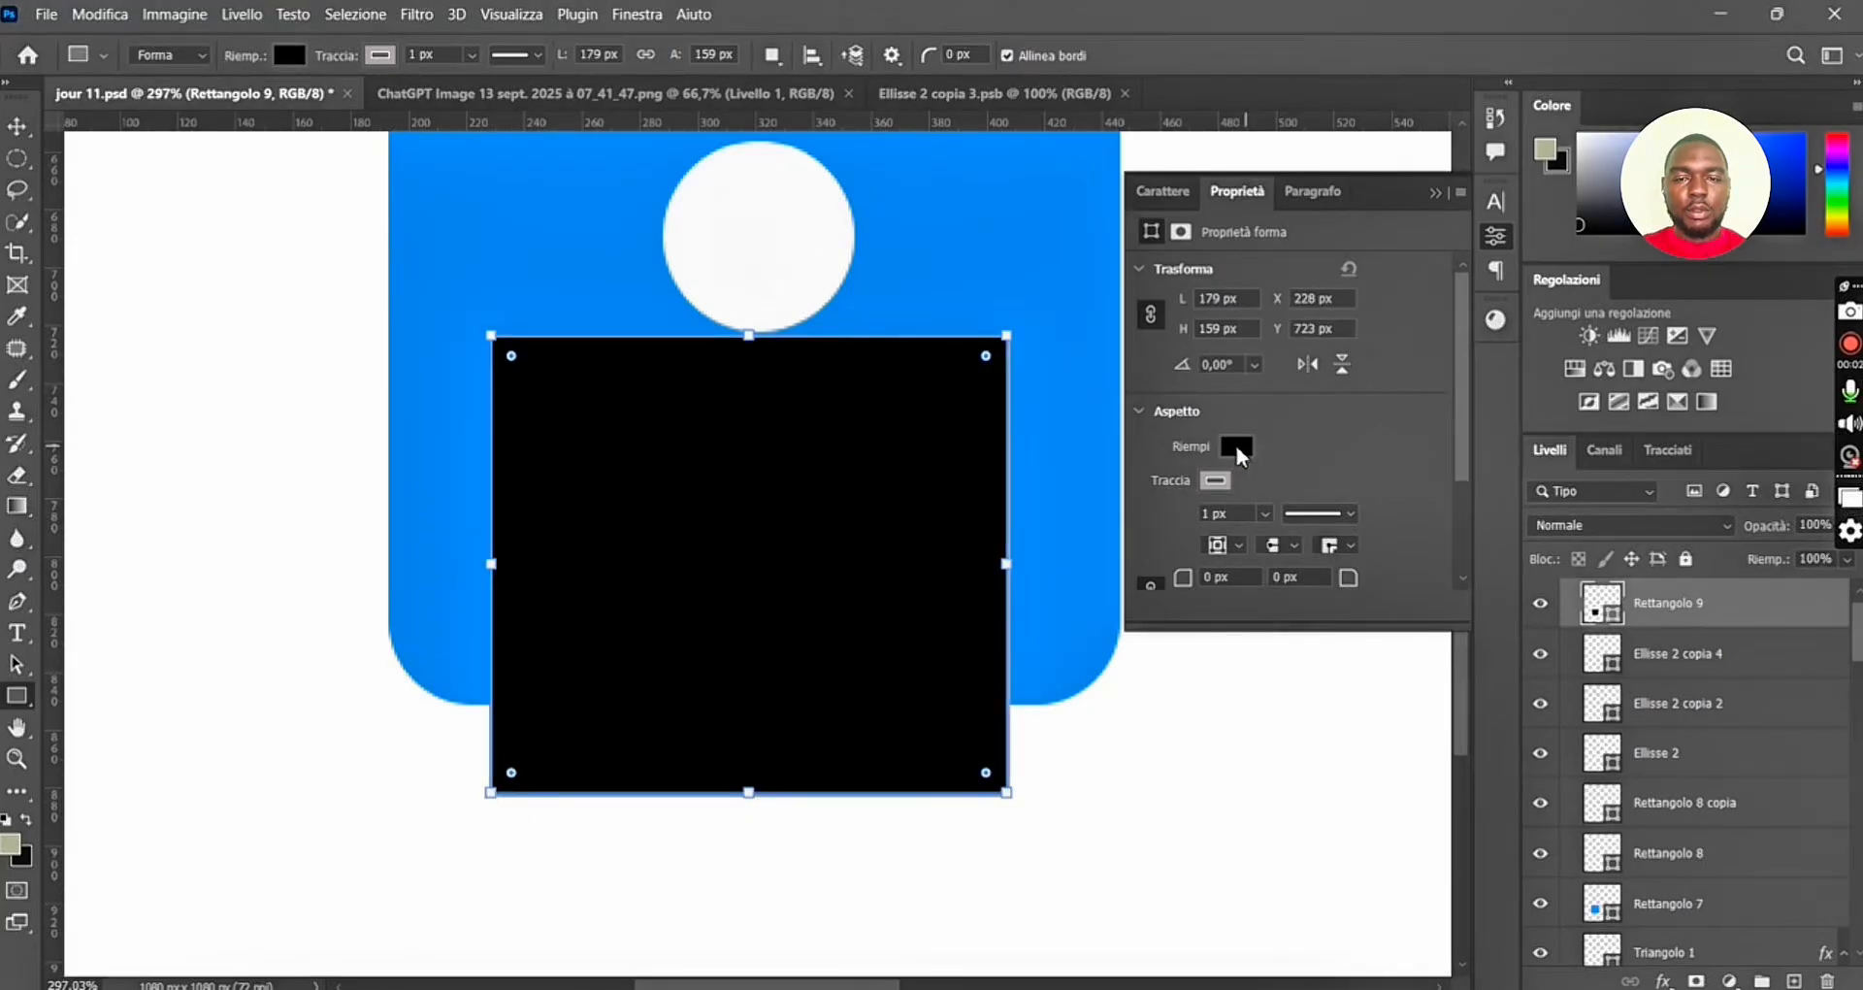
click(1237, 448)
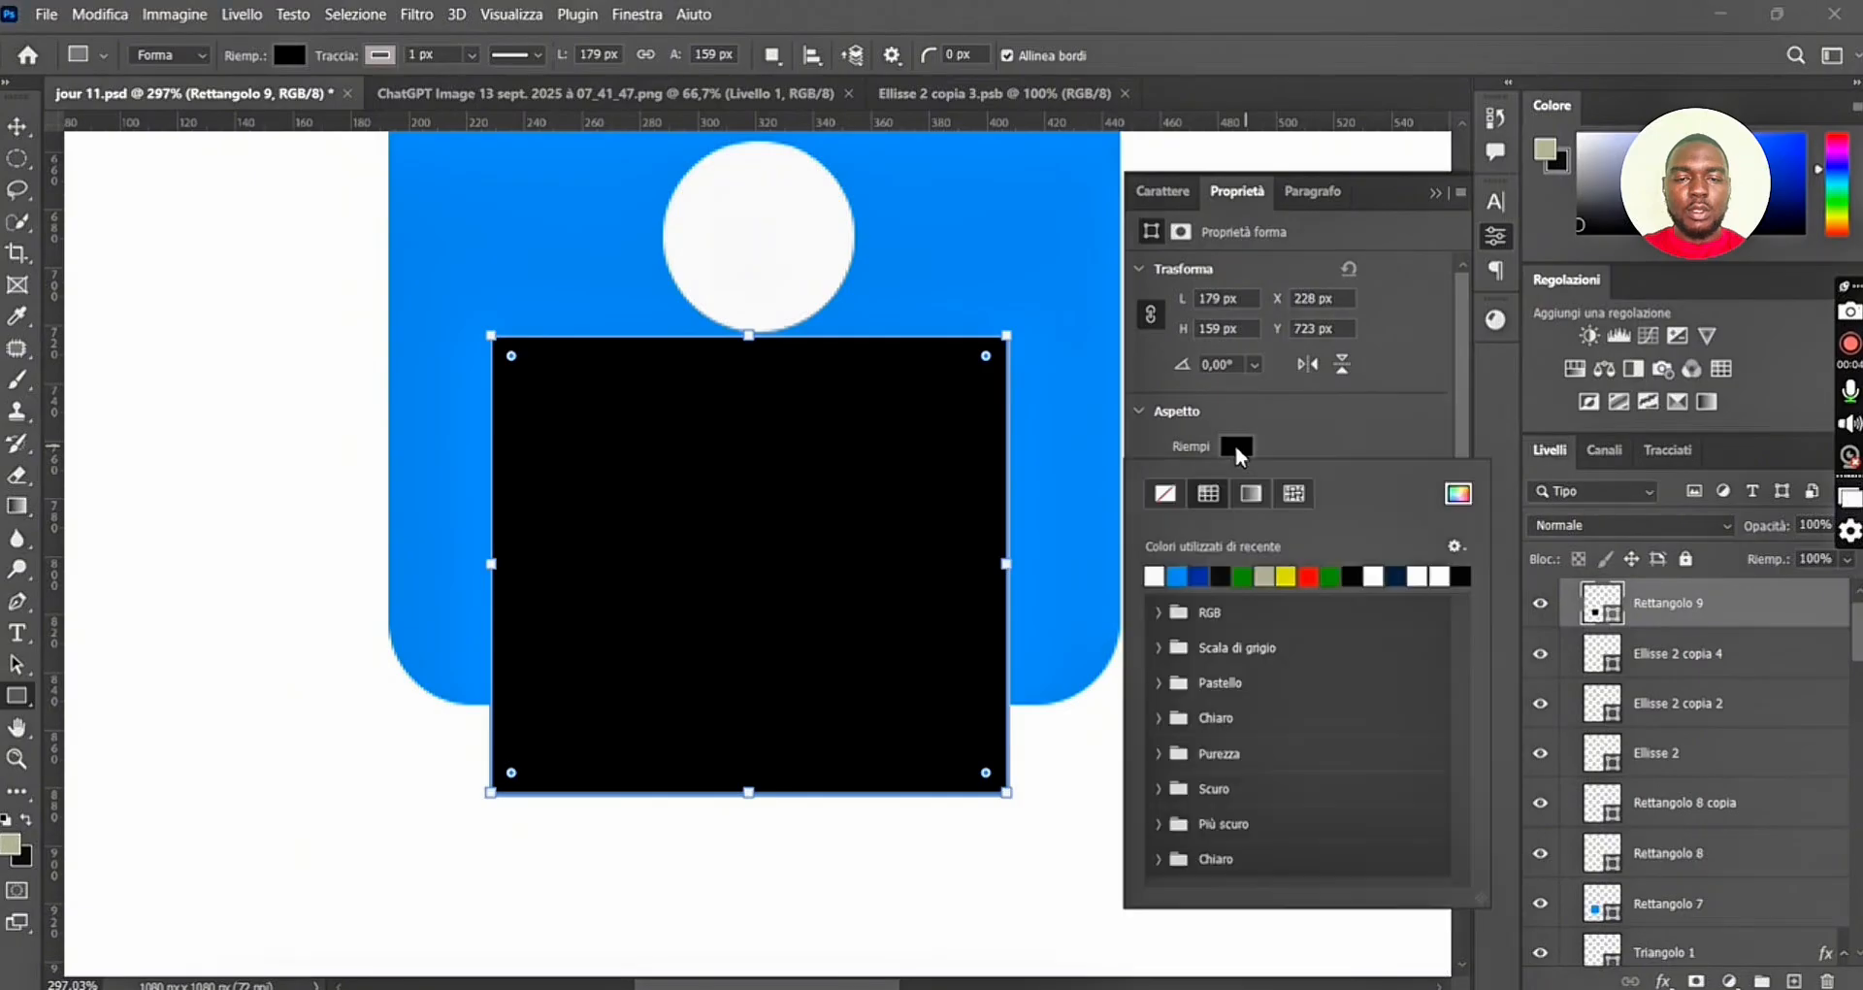
click(1168, 495)
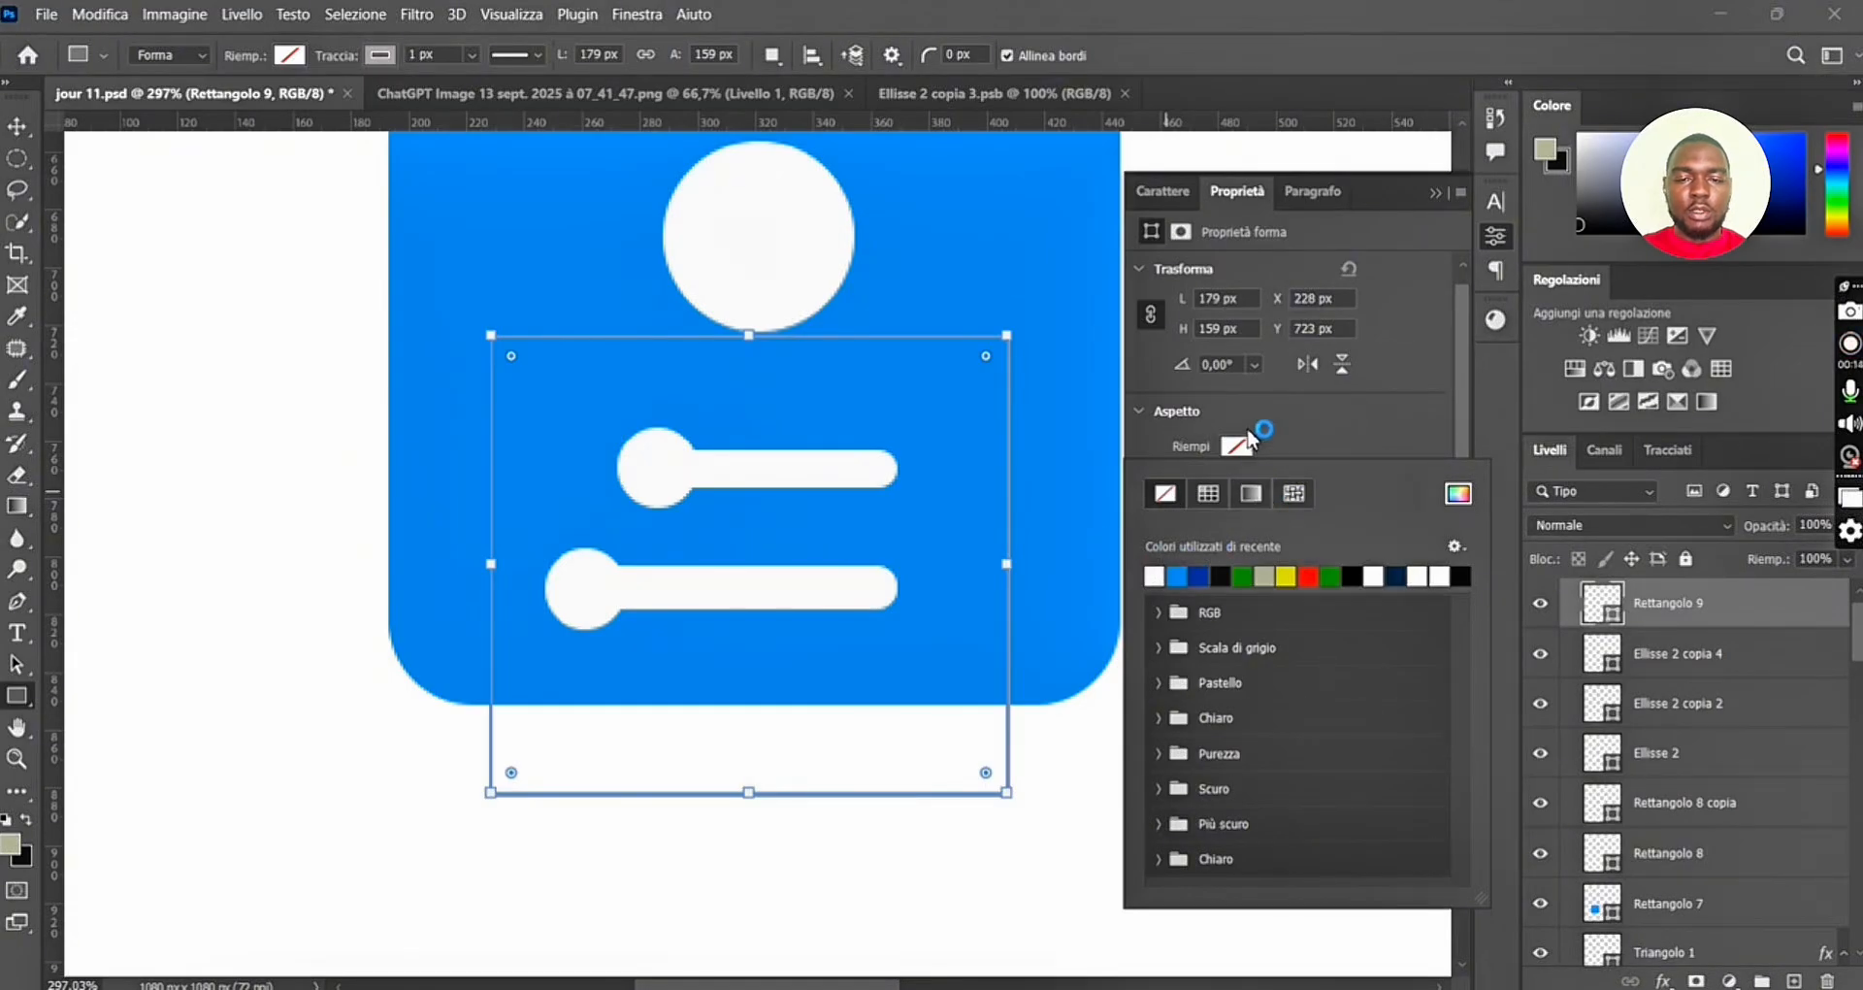
Set the stroke width of the unfilled rectangle around the bars to 38 px.
scroll(1254, 427, down, 1)
scroll(1242, 426, down, 1)
click(1241, 444)
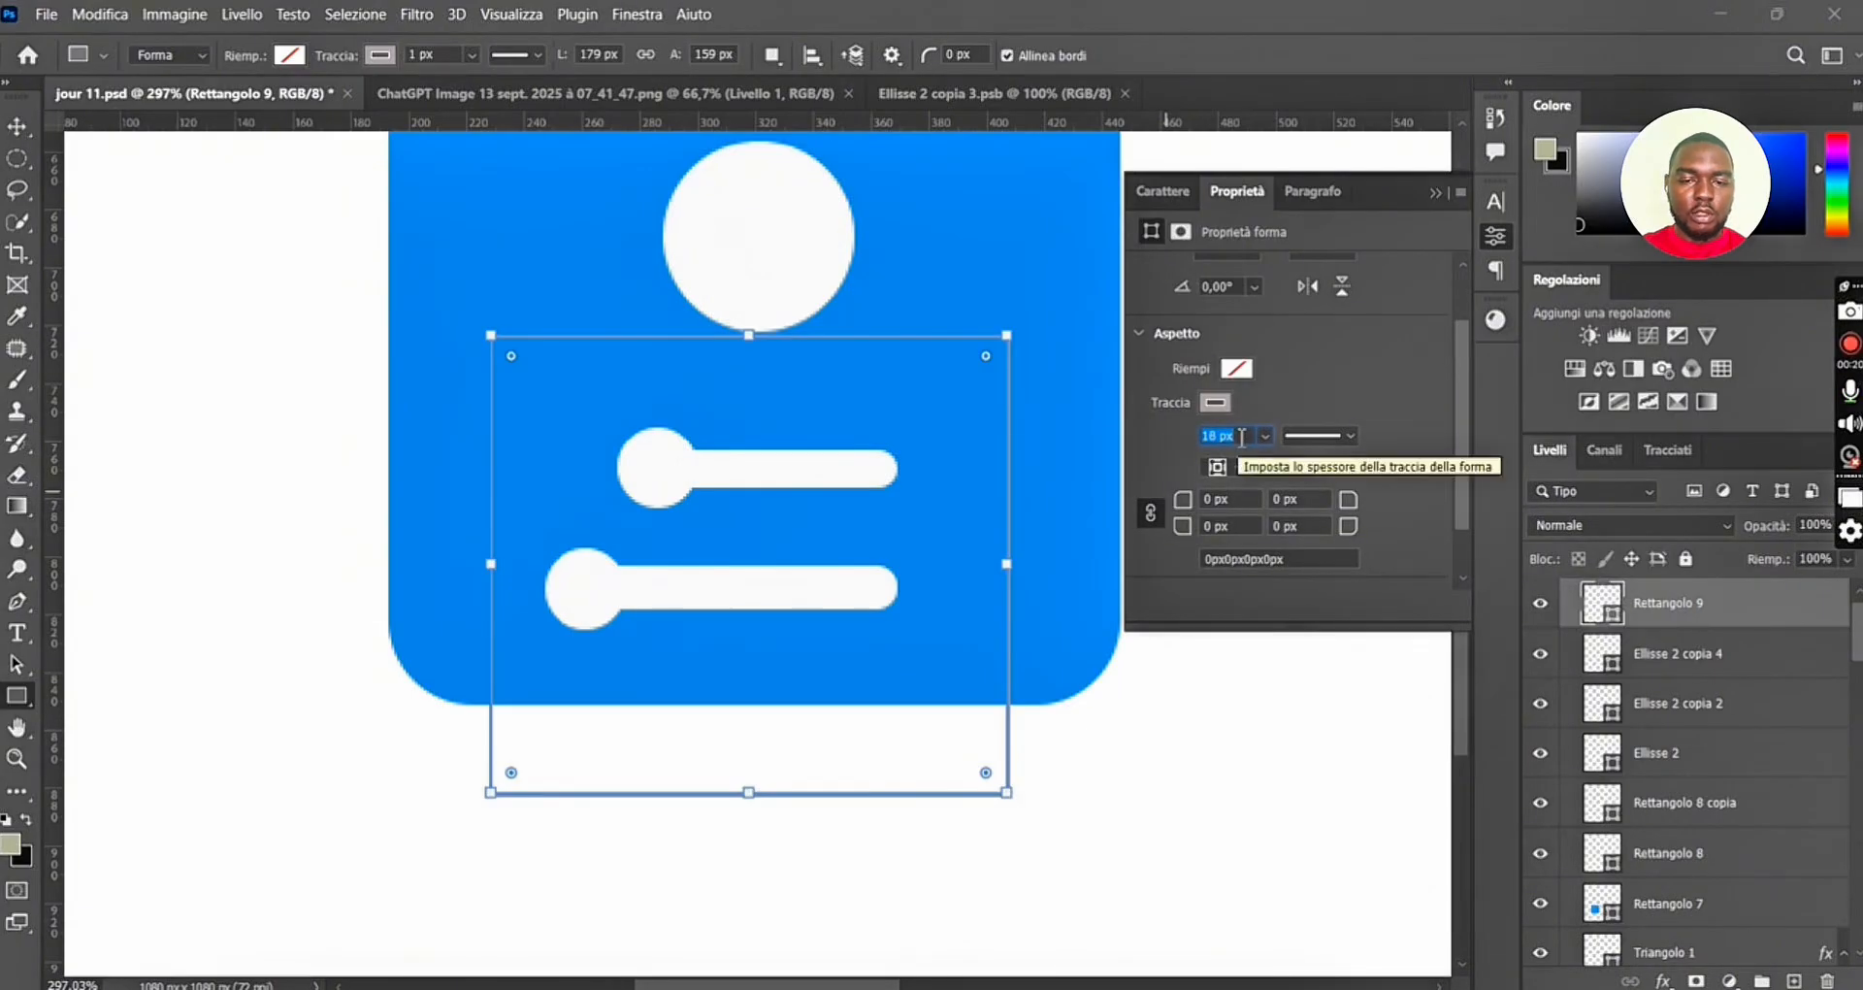
scroll(1242, 437, up, 2)
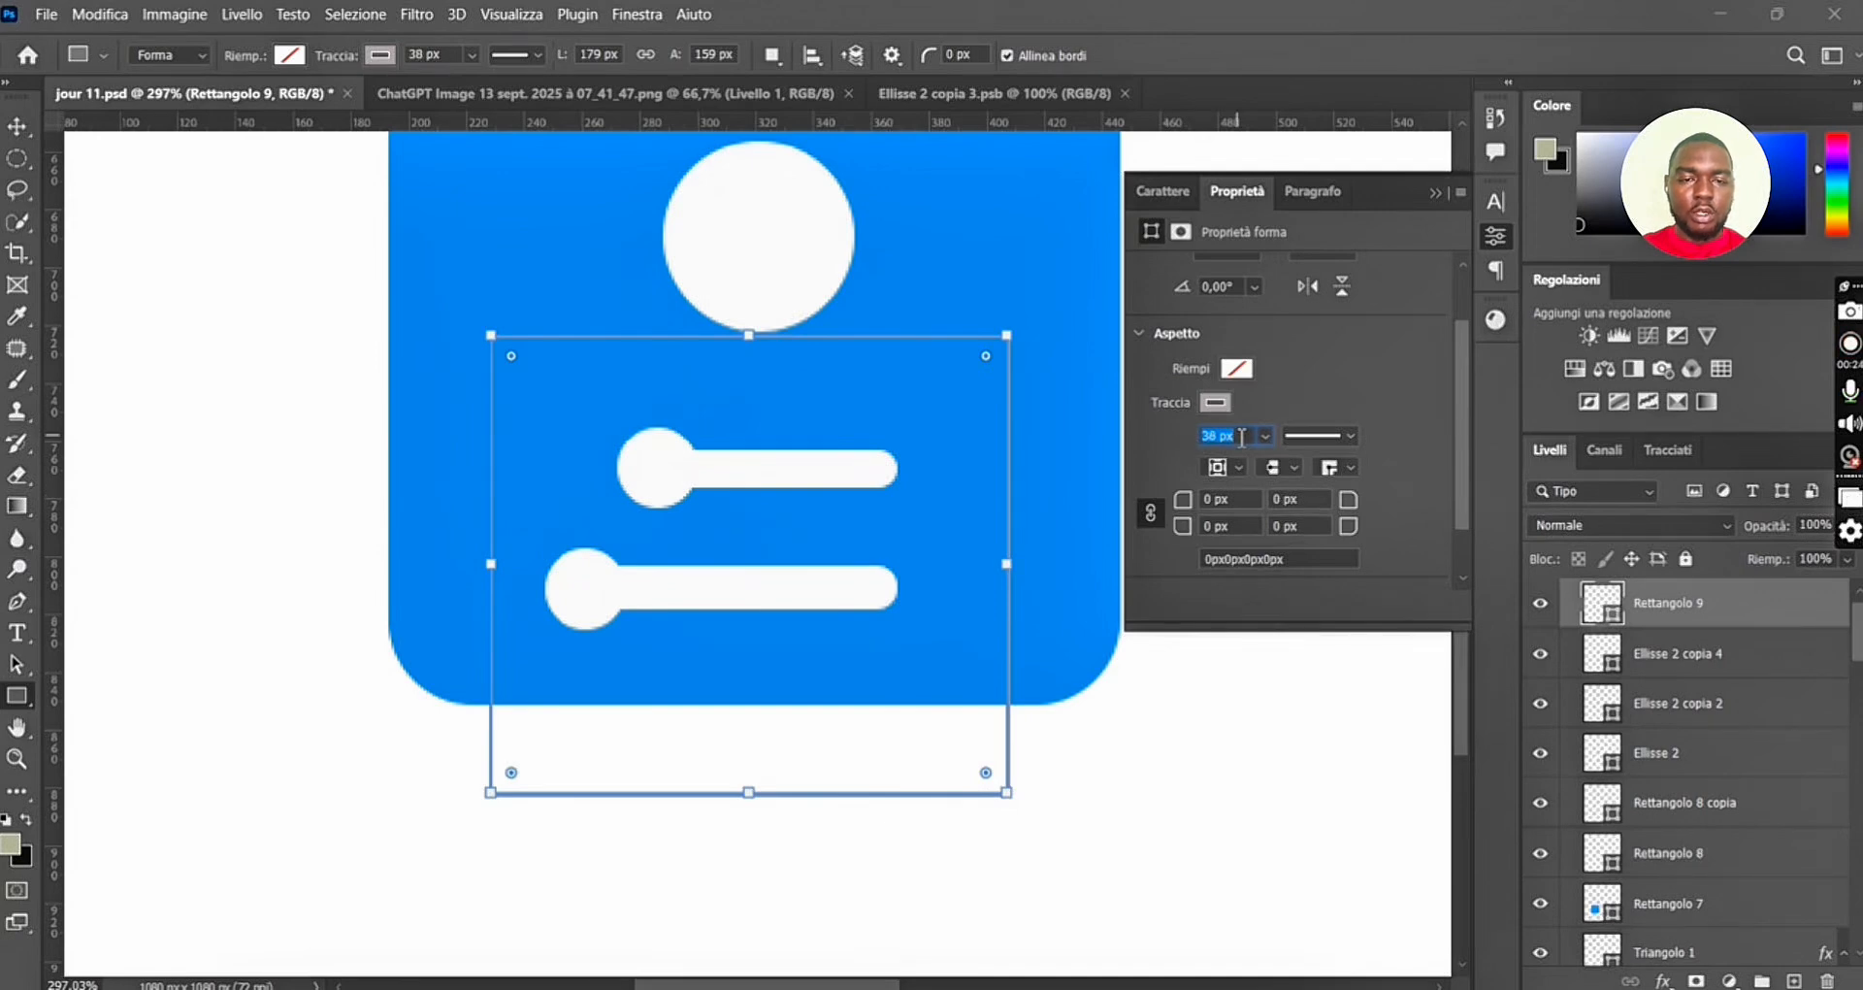
key(Return)
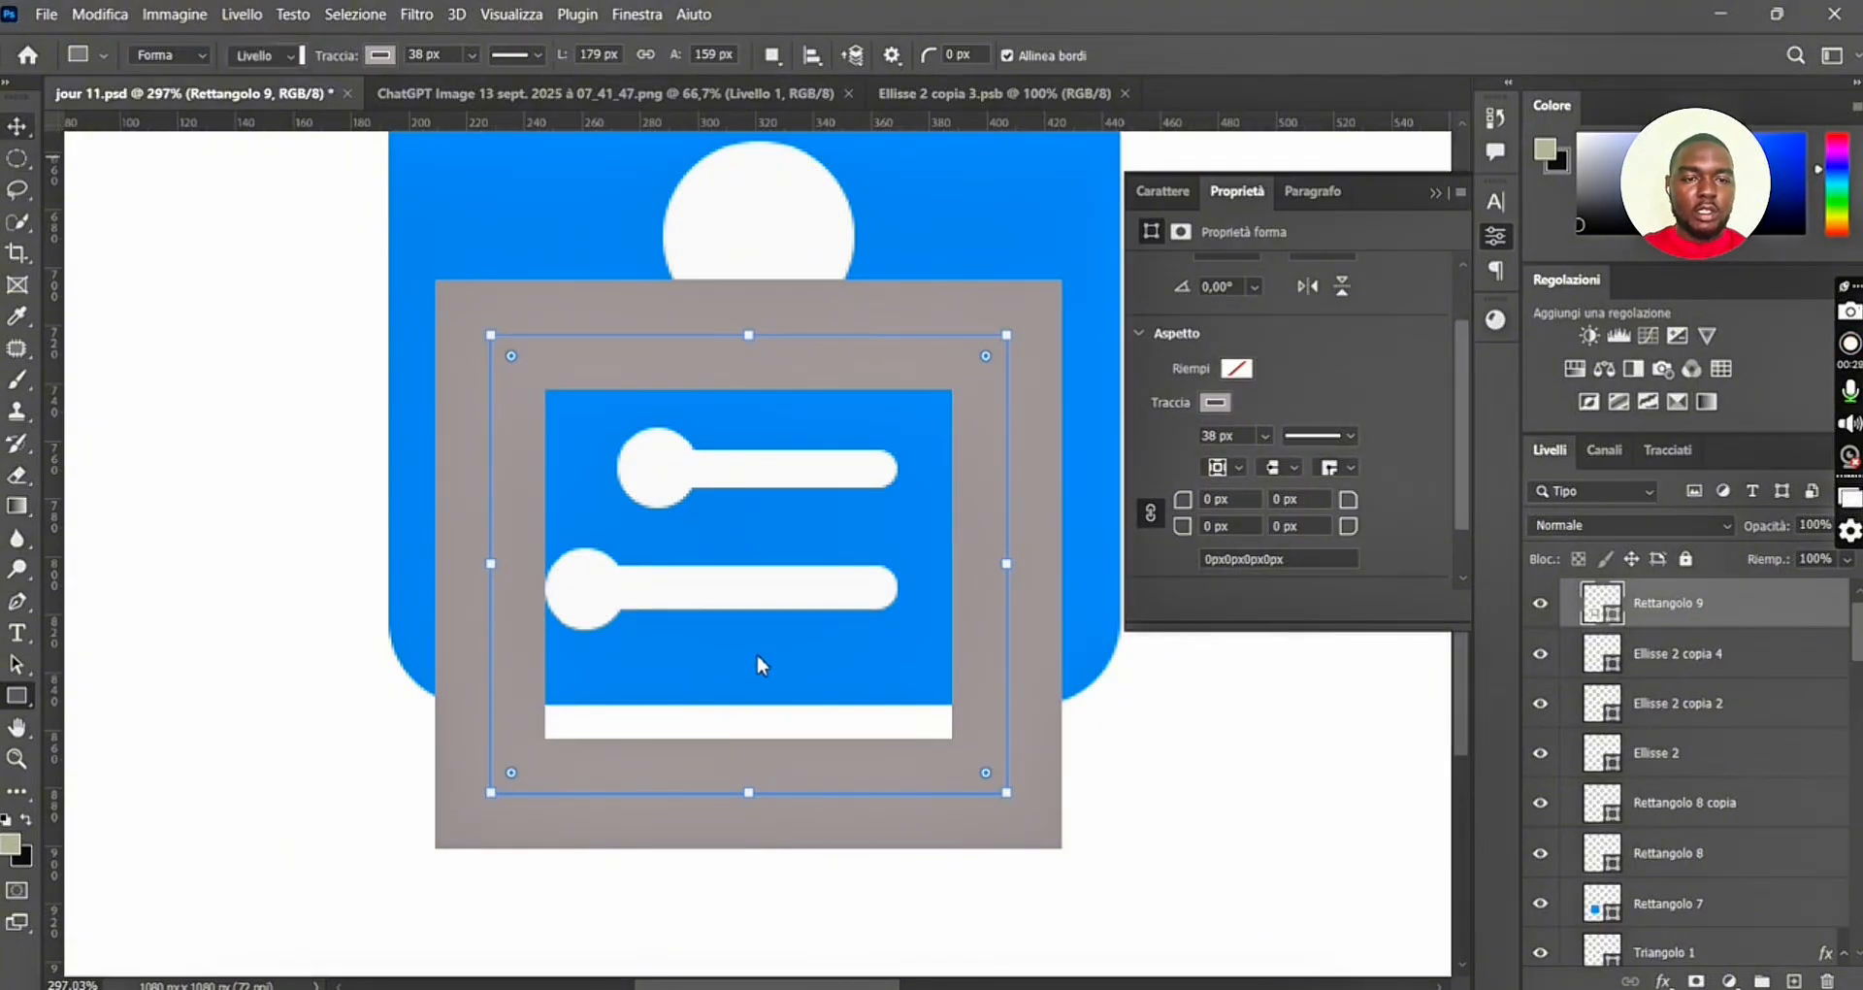
Check the lower bar's dimensions and set the stroke width of the surrounding rectangle to 15 px.
click(790, 579)
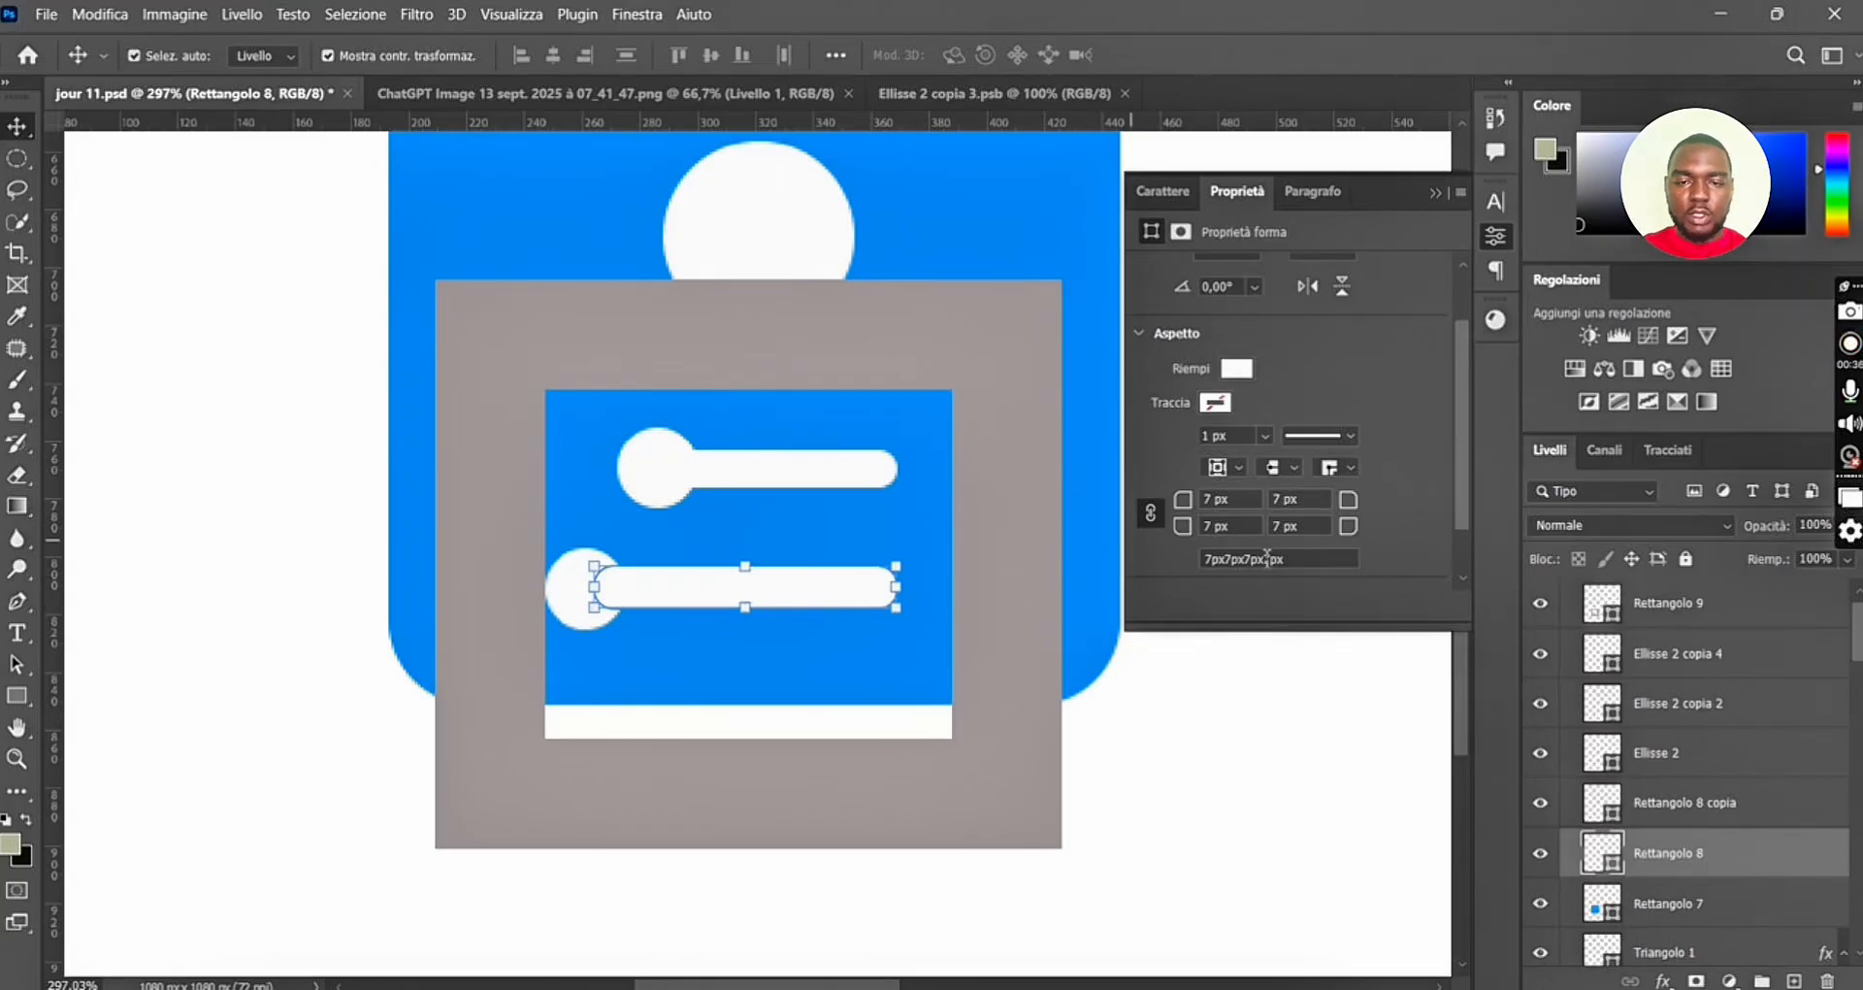
scroll(1351, 309, up, 3)
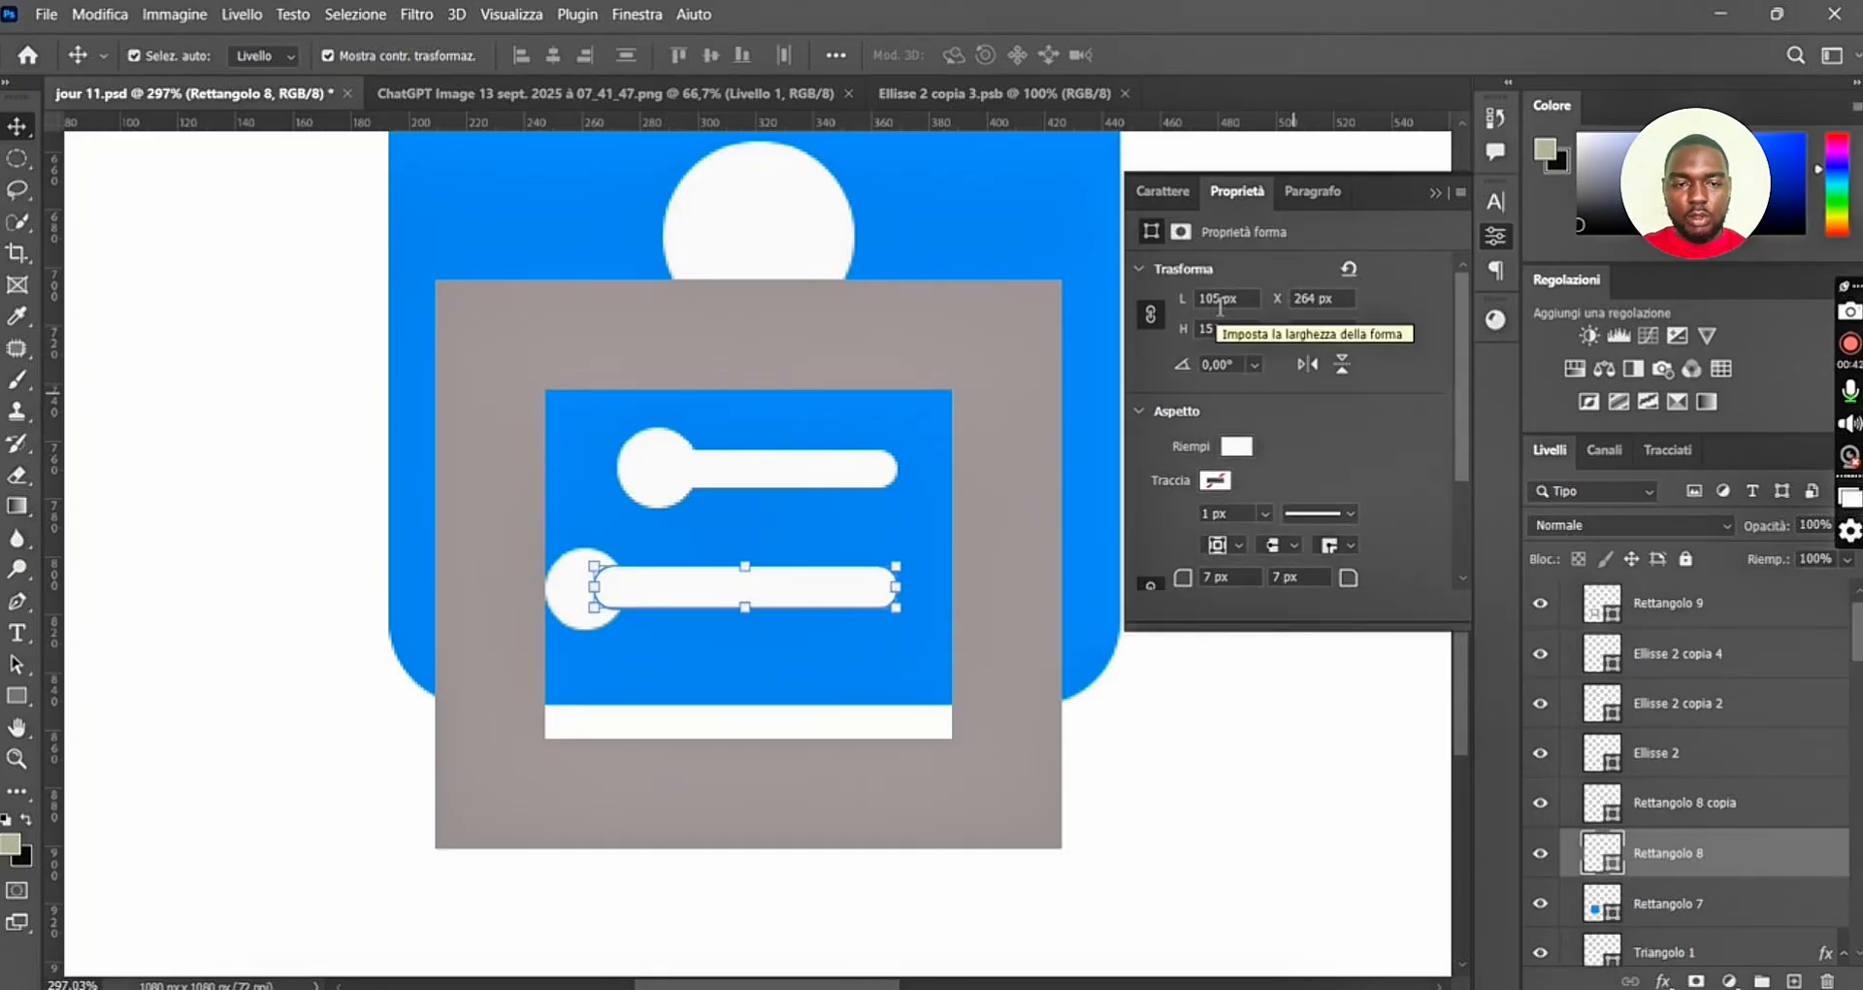
click(883, 346)
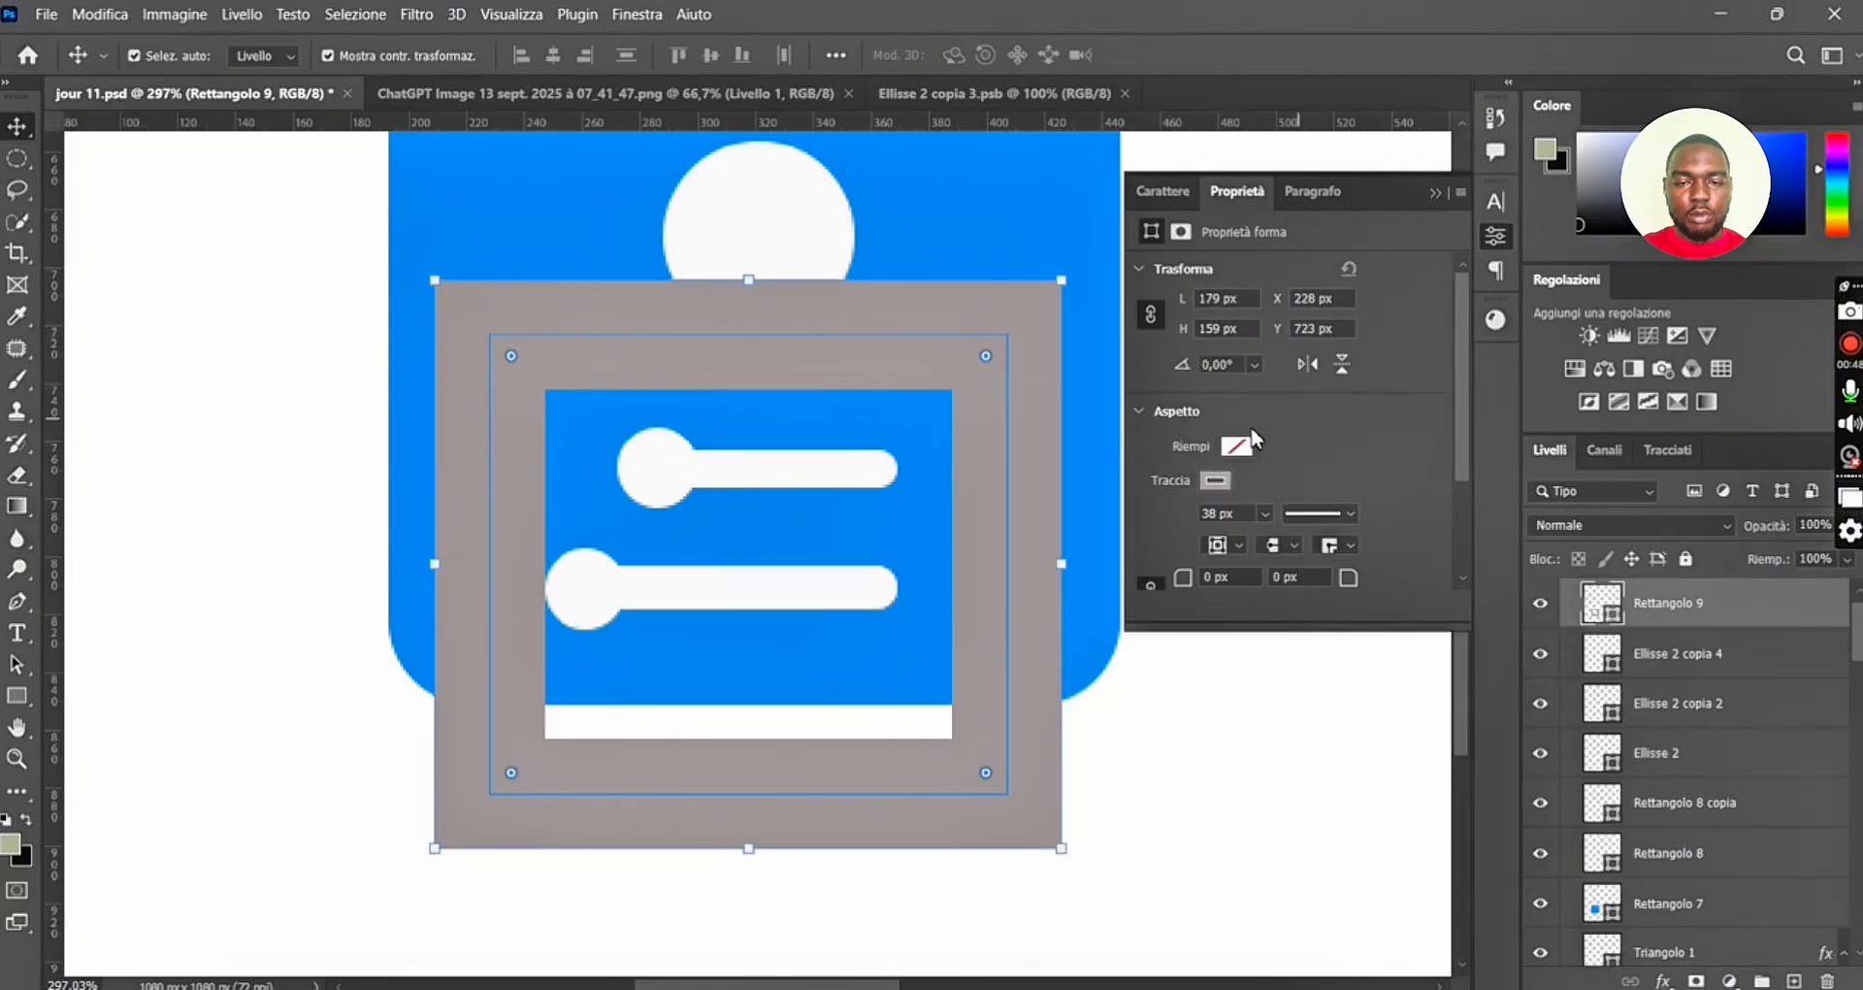
scroll(1252, 456, down, 1)
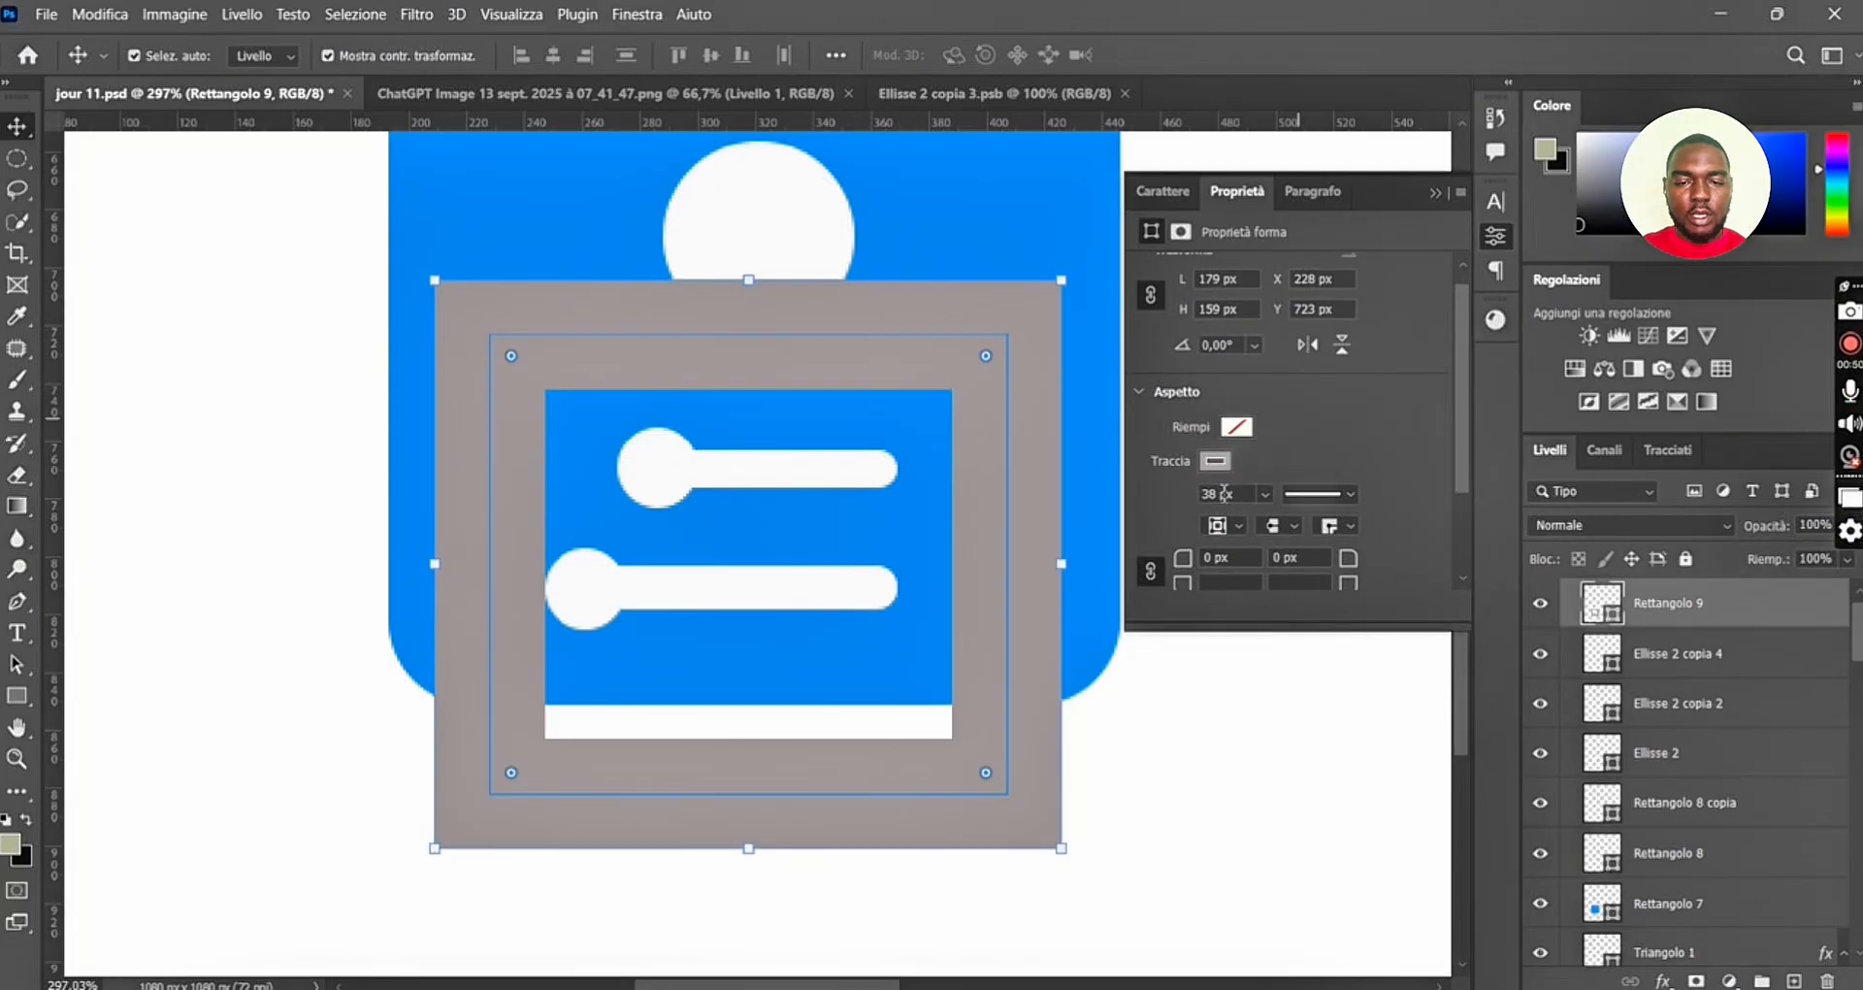
drag(1221, 495, 1203, 498)
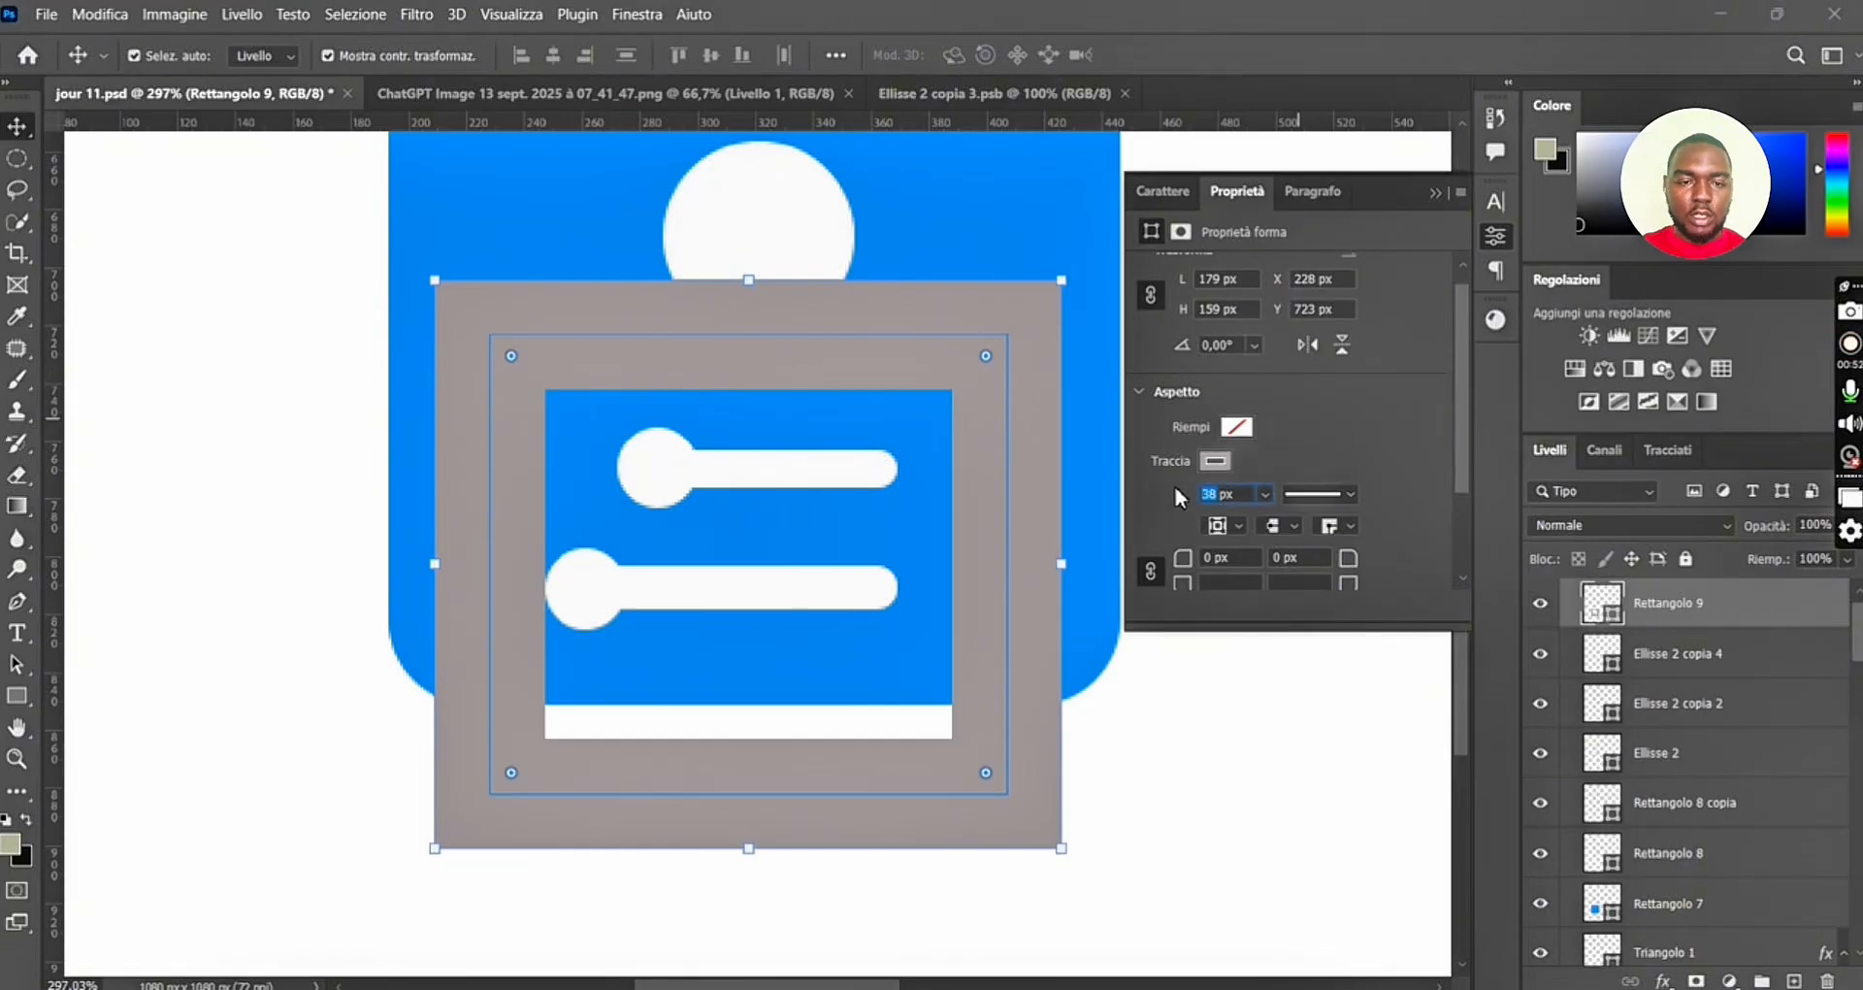
key(Return)
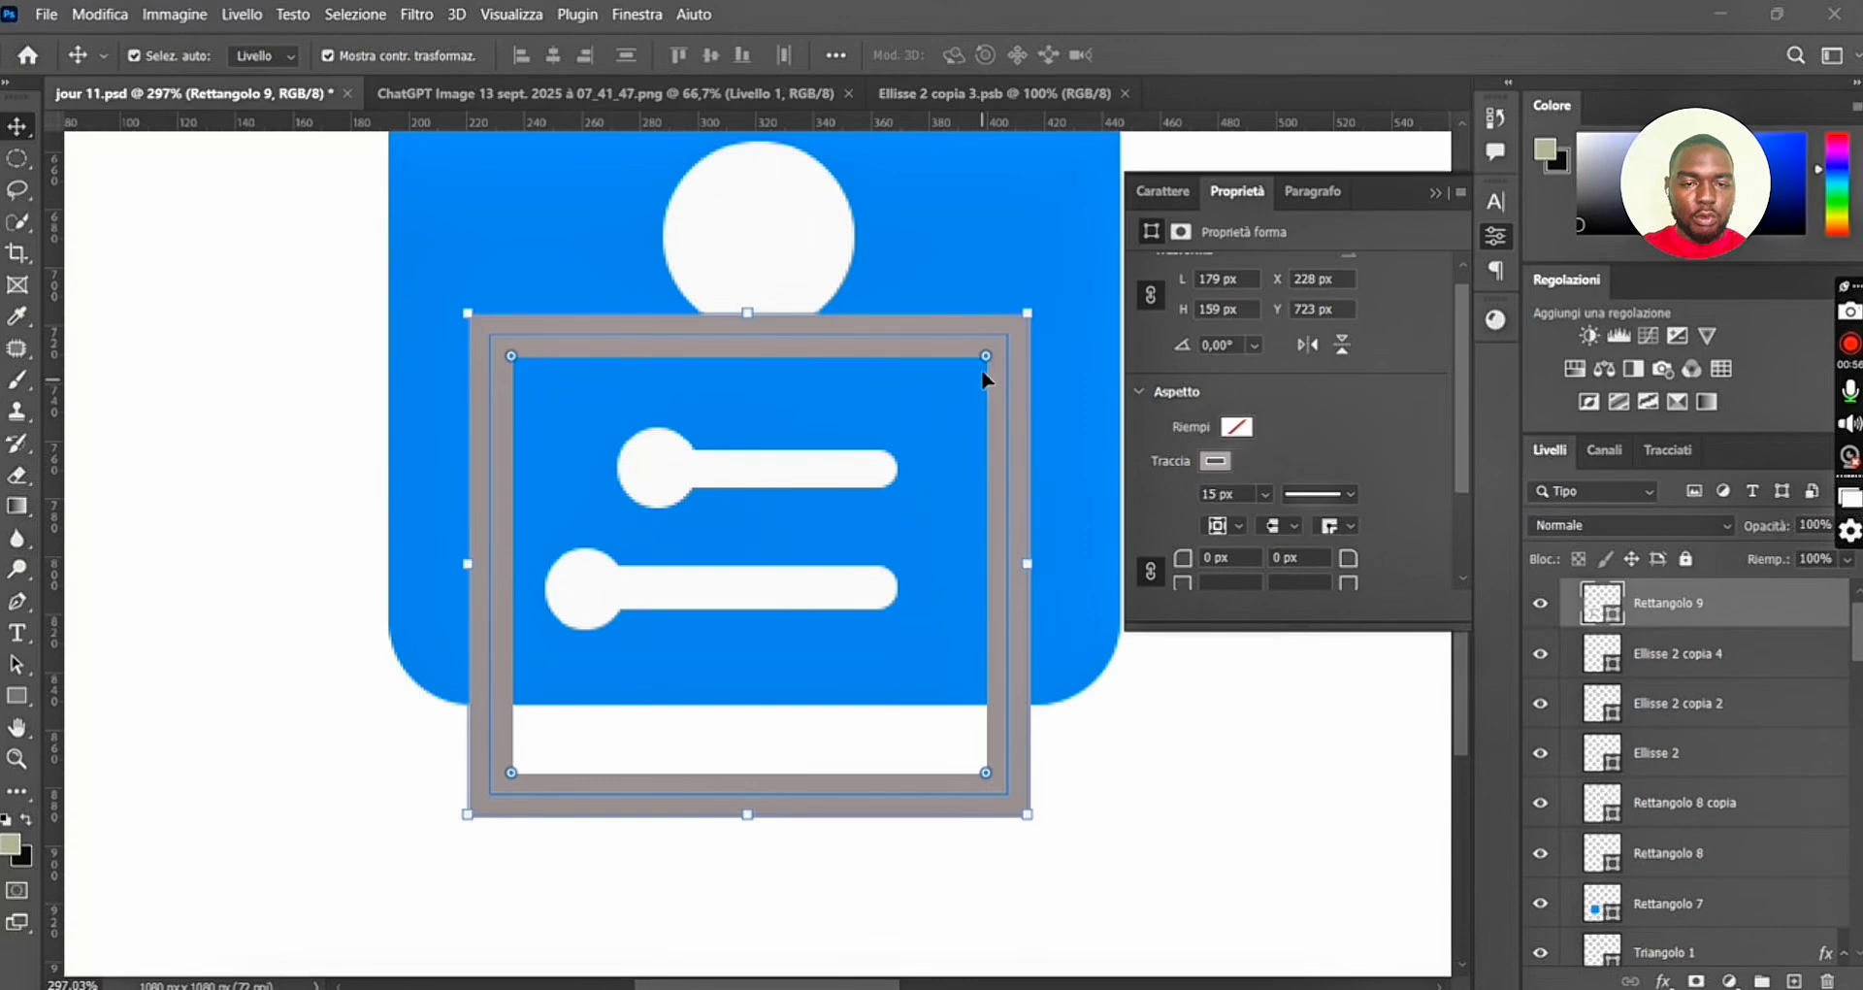
Round the outlined rectangle's corners to 16 px and change its stroke color to white.
drag(984, 359, 975, 392)
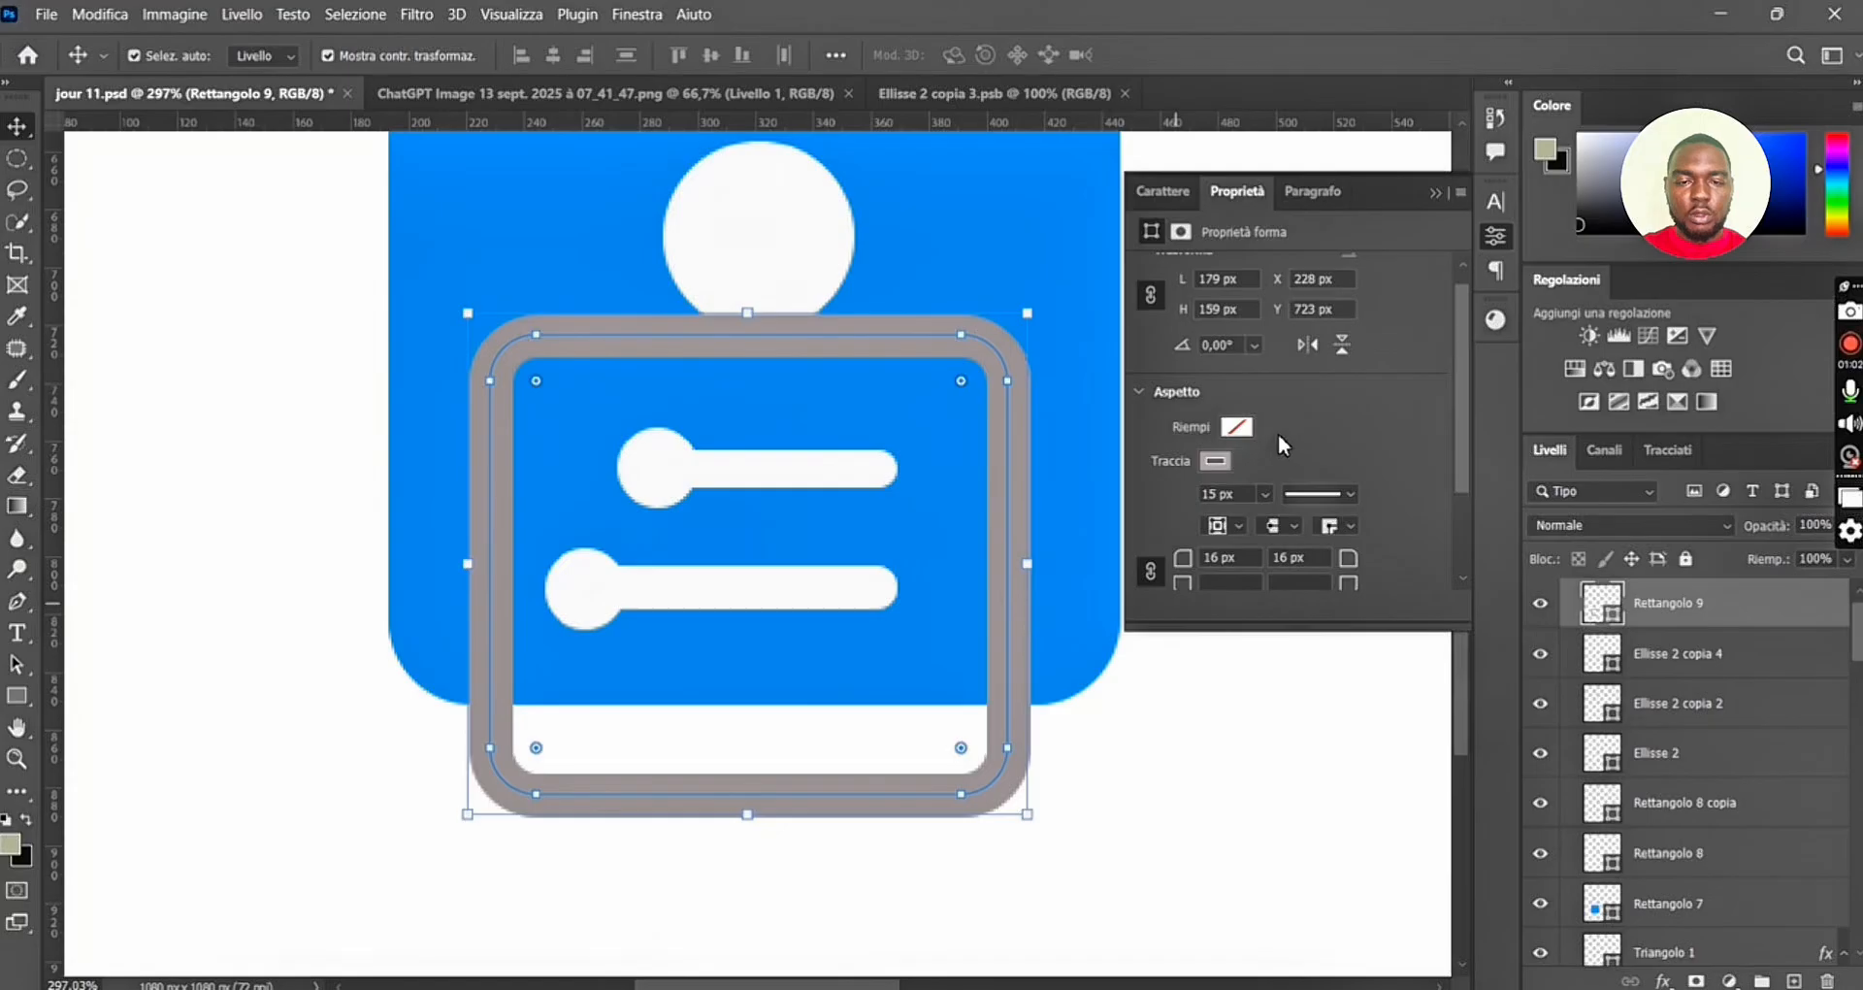
click(1217, 459)
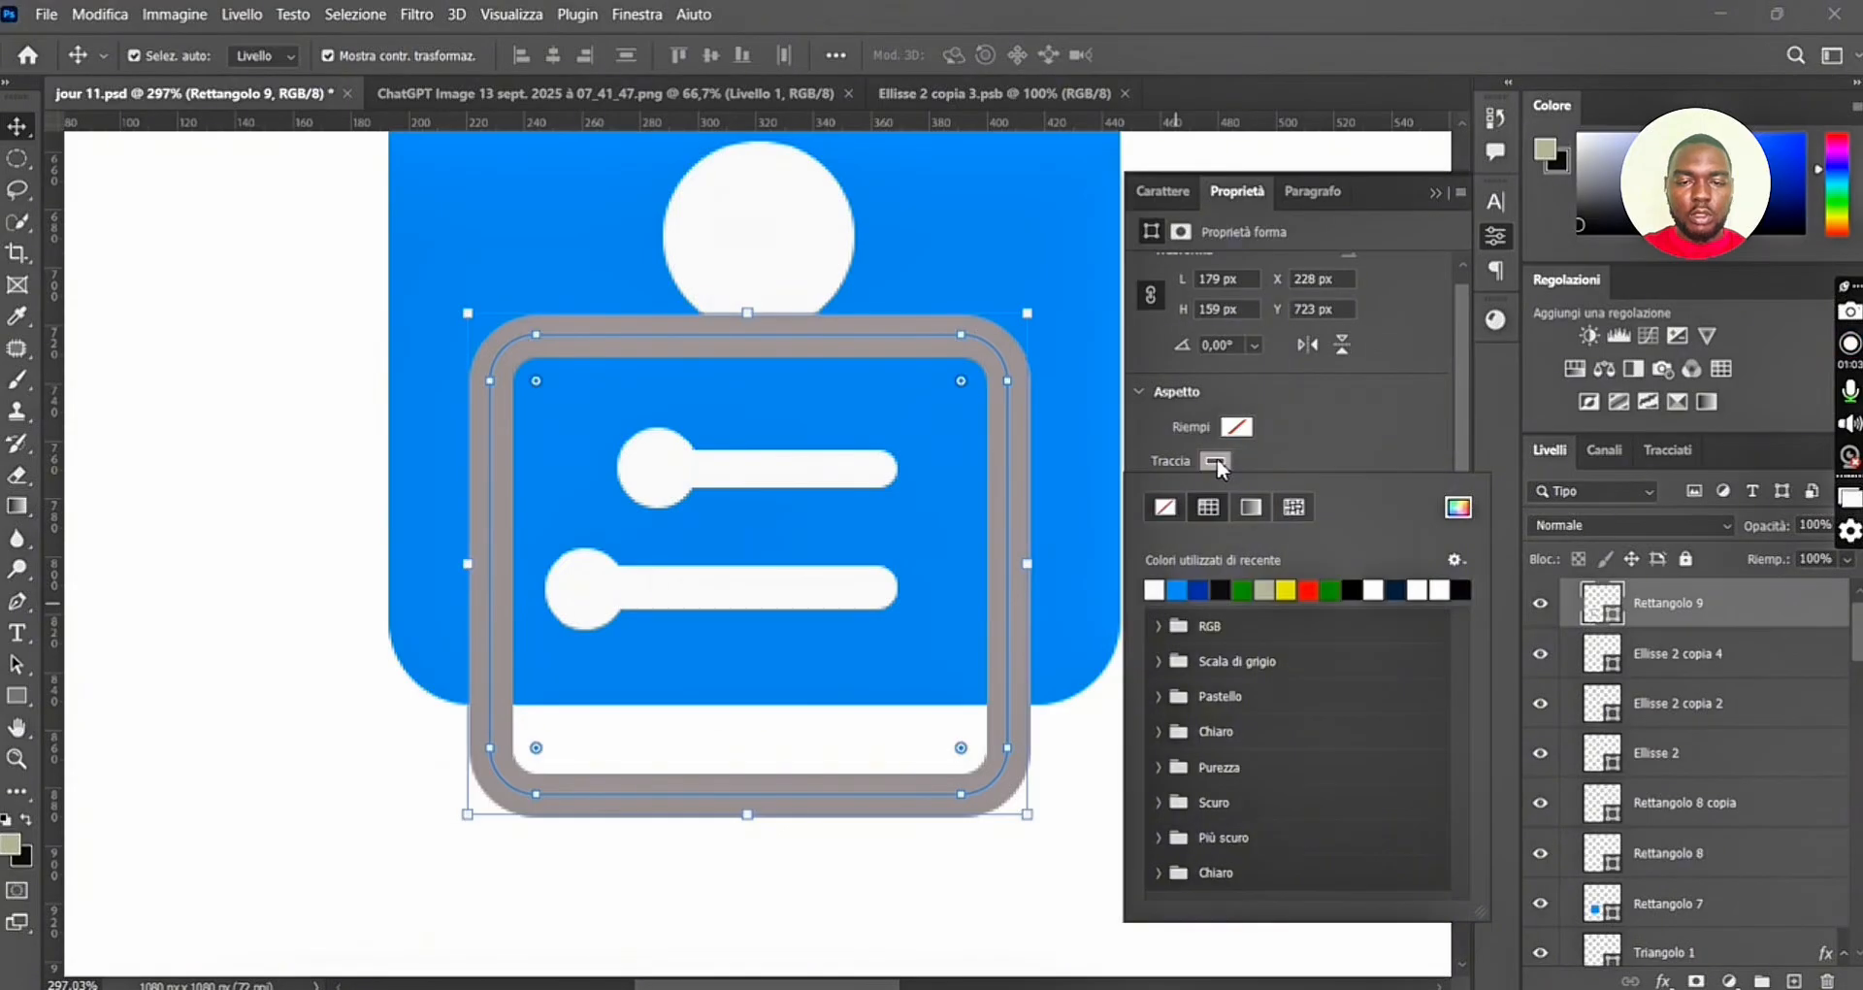
click(1155, 589)
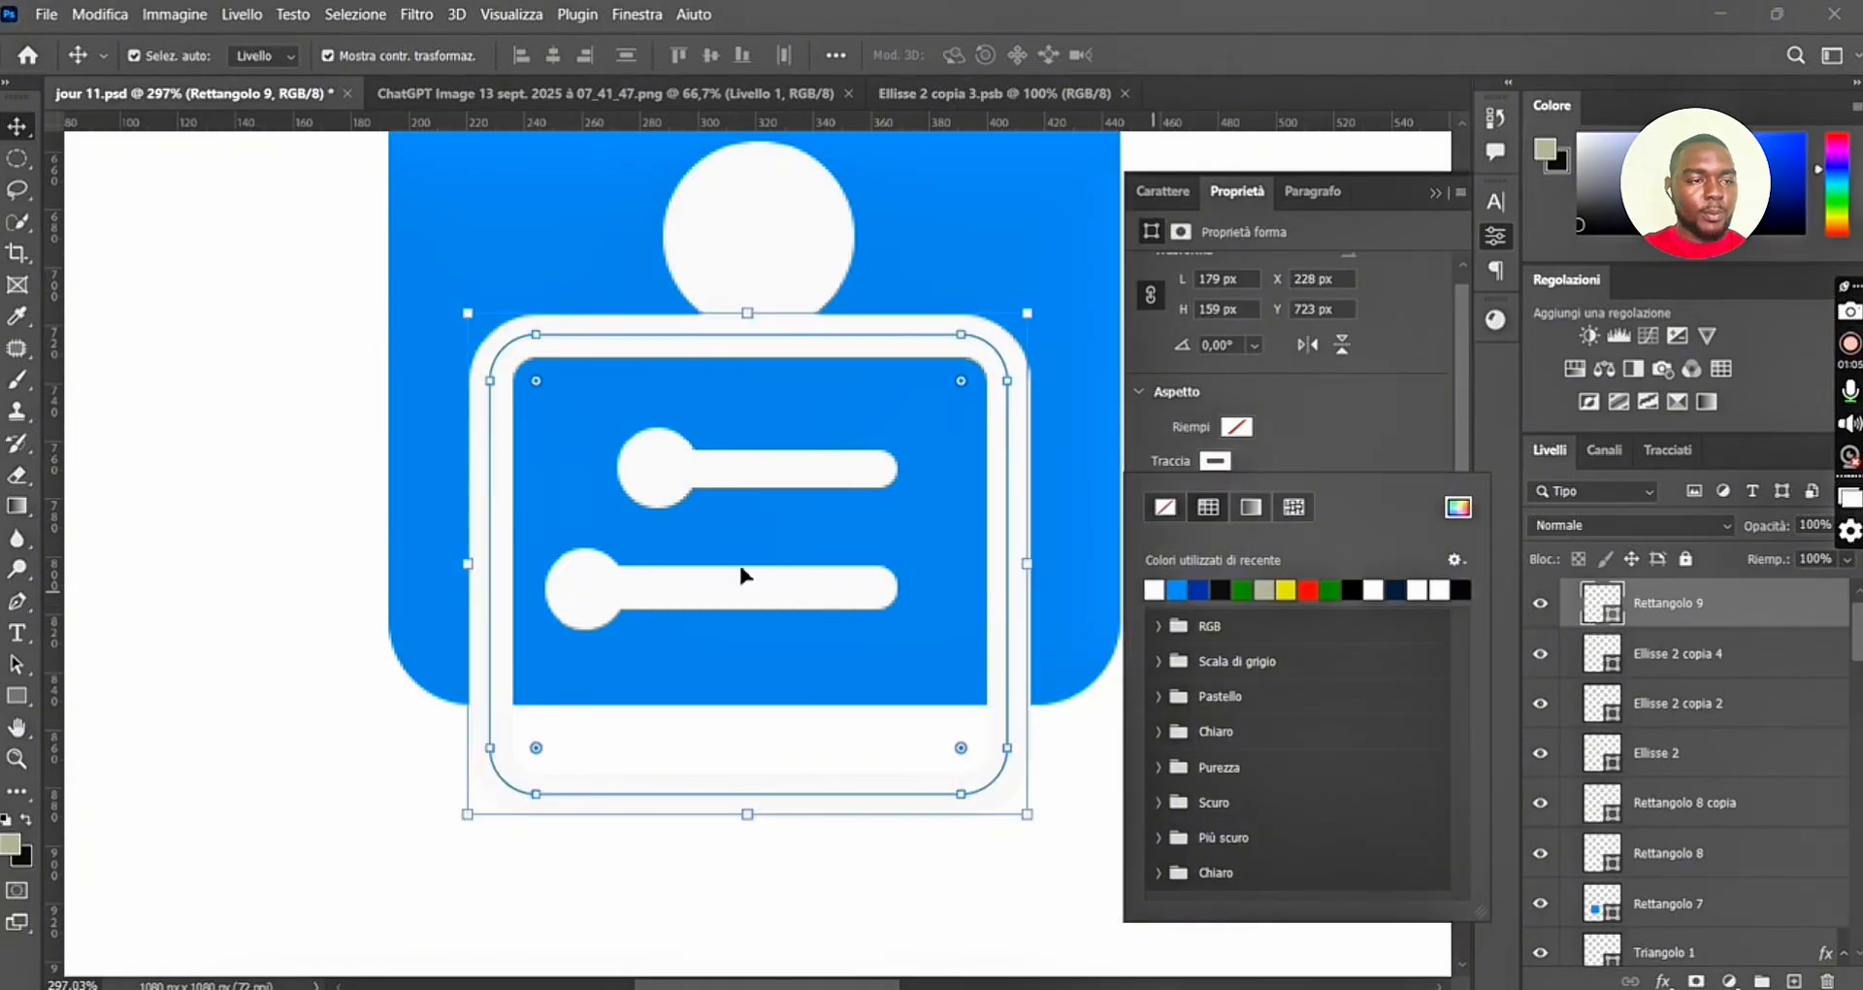
click(20, 129)
click(166, 446)
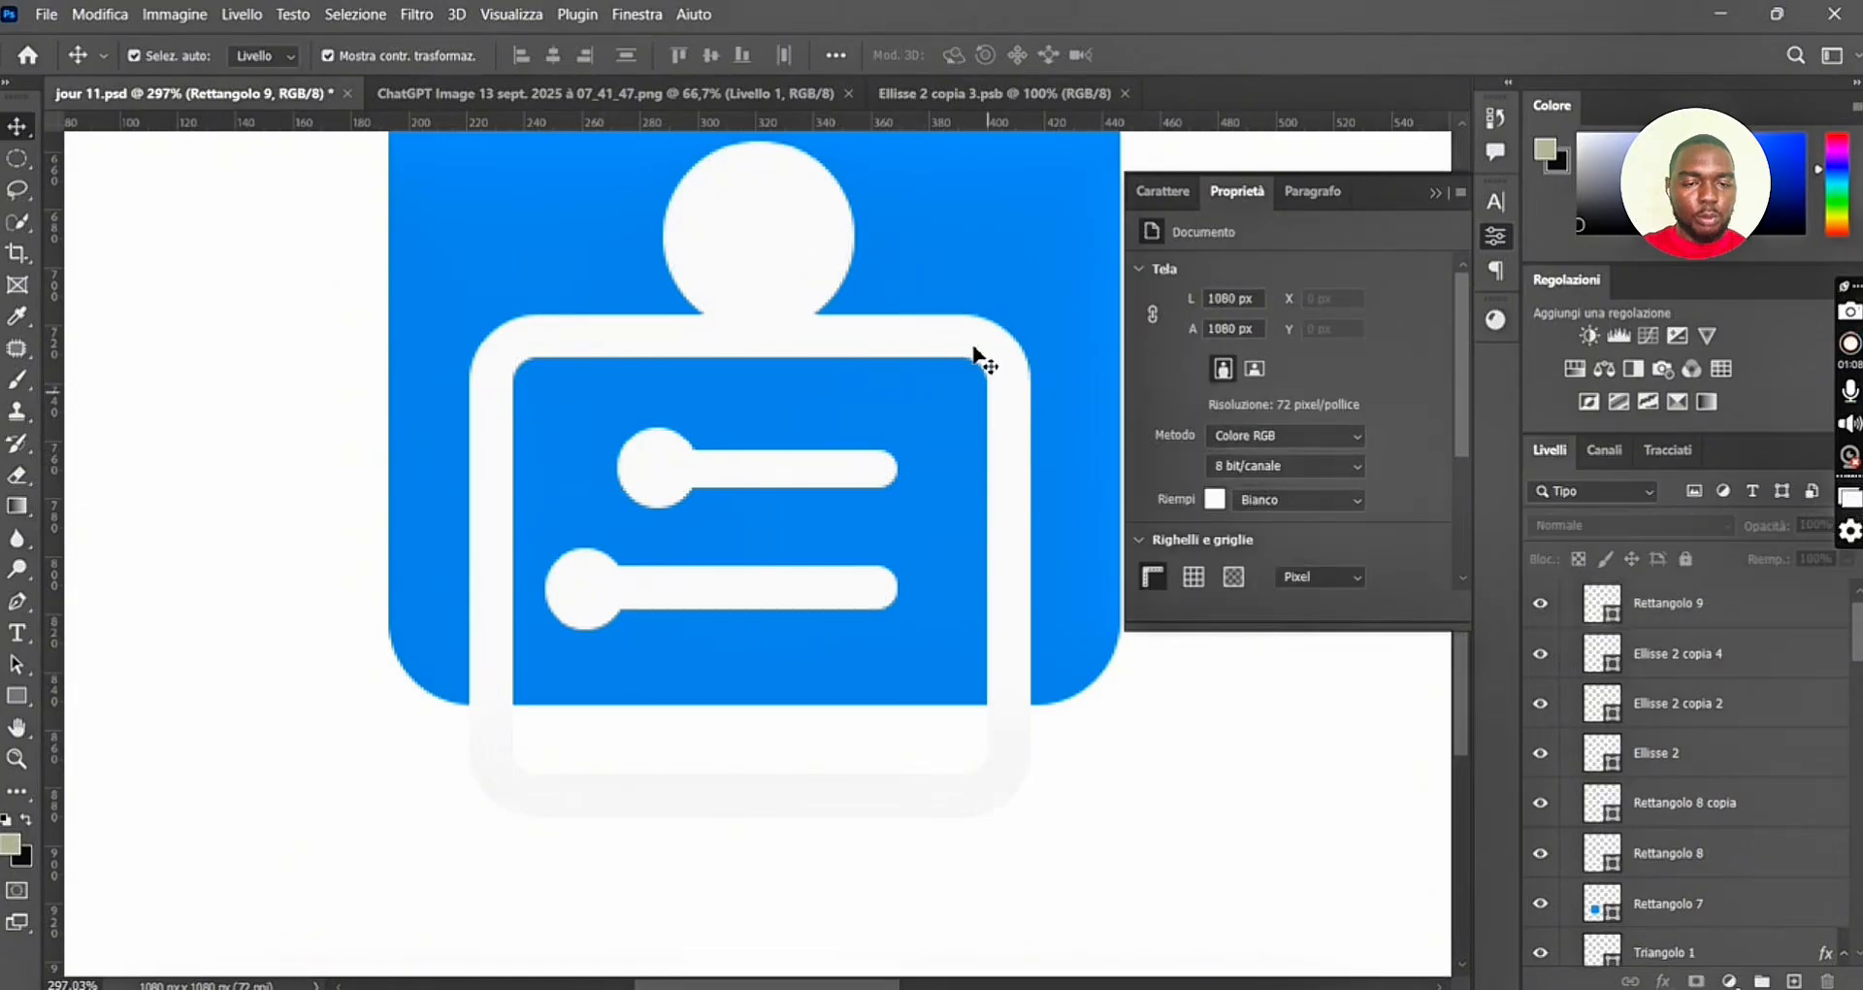
Move the large circle up to about Y 641 px and the rounded frame to about X 230, Y 731 px.
drag(984, 361, 975, 400)
scroll(961, 364, up, 2)
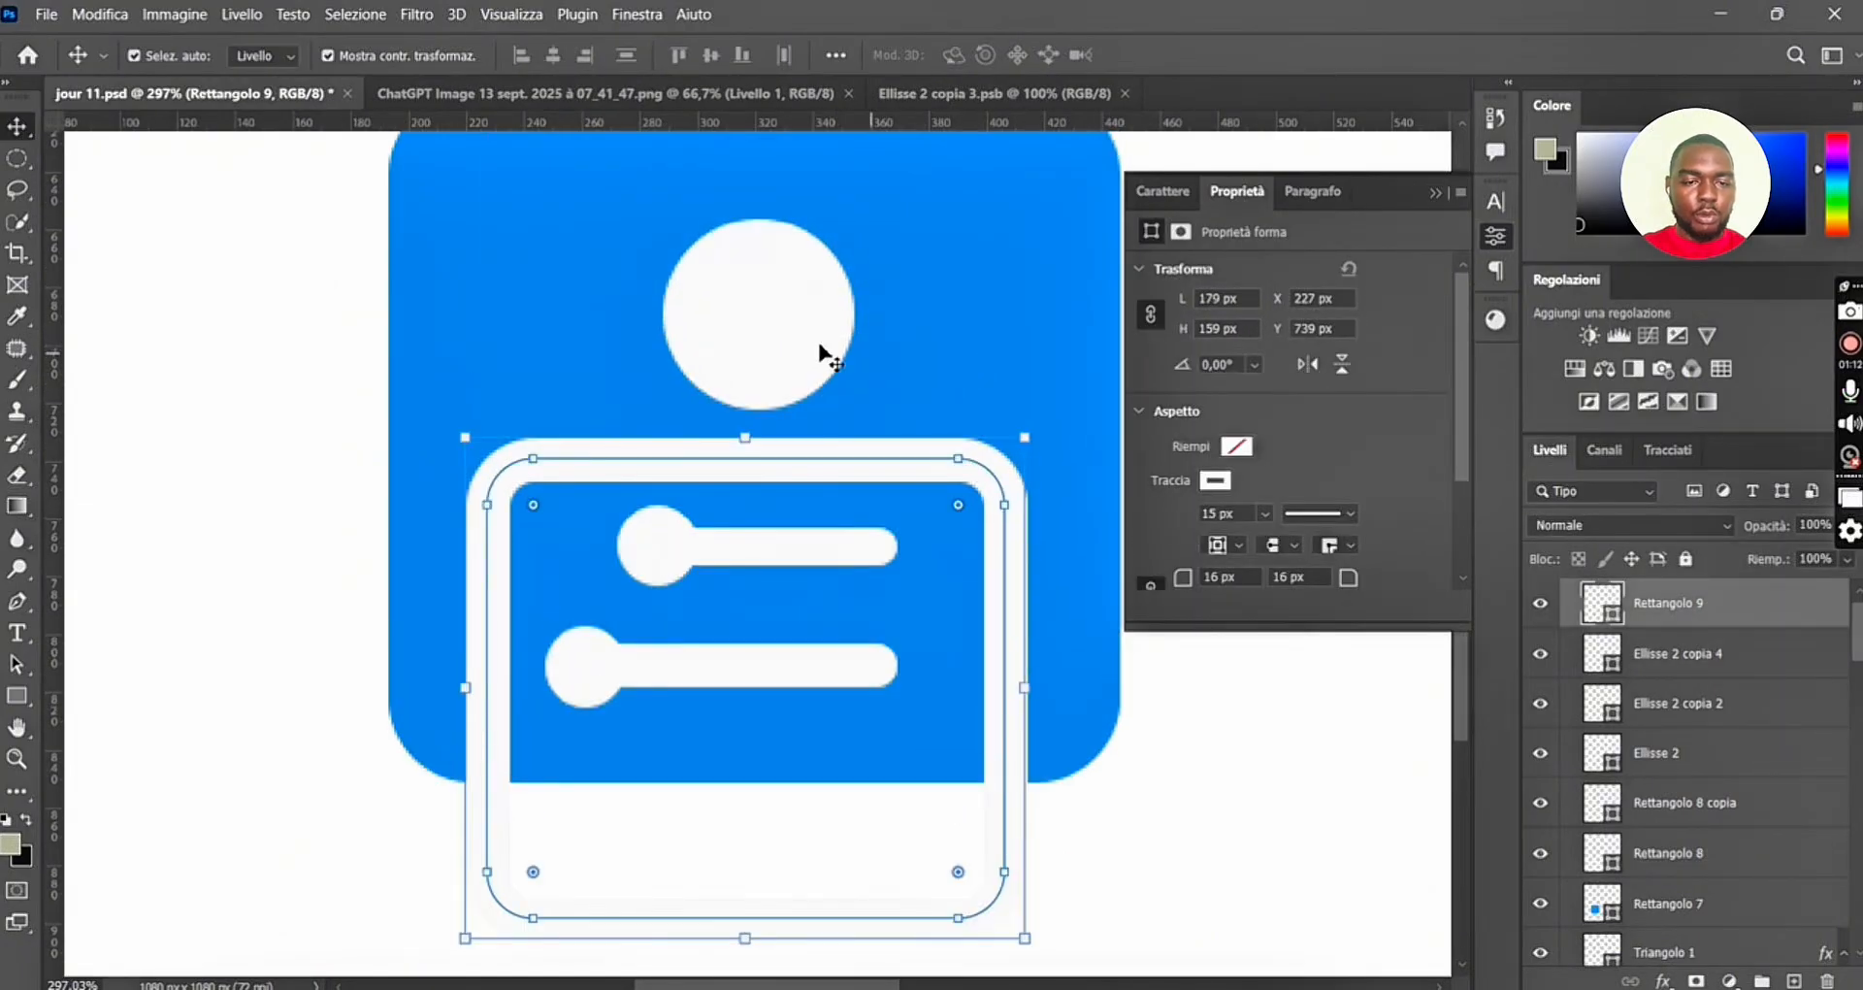
scroll(815, 364, up, 2)
drag(802, 386, 802, 352)
drag(778, 545, 786, 527)
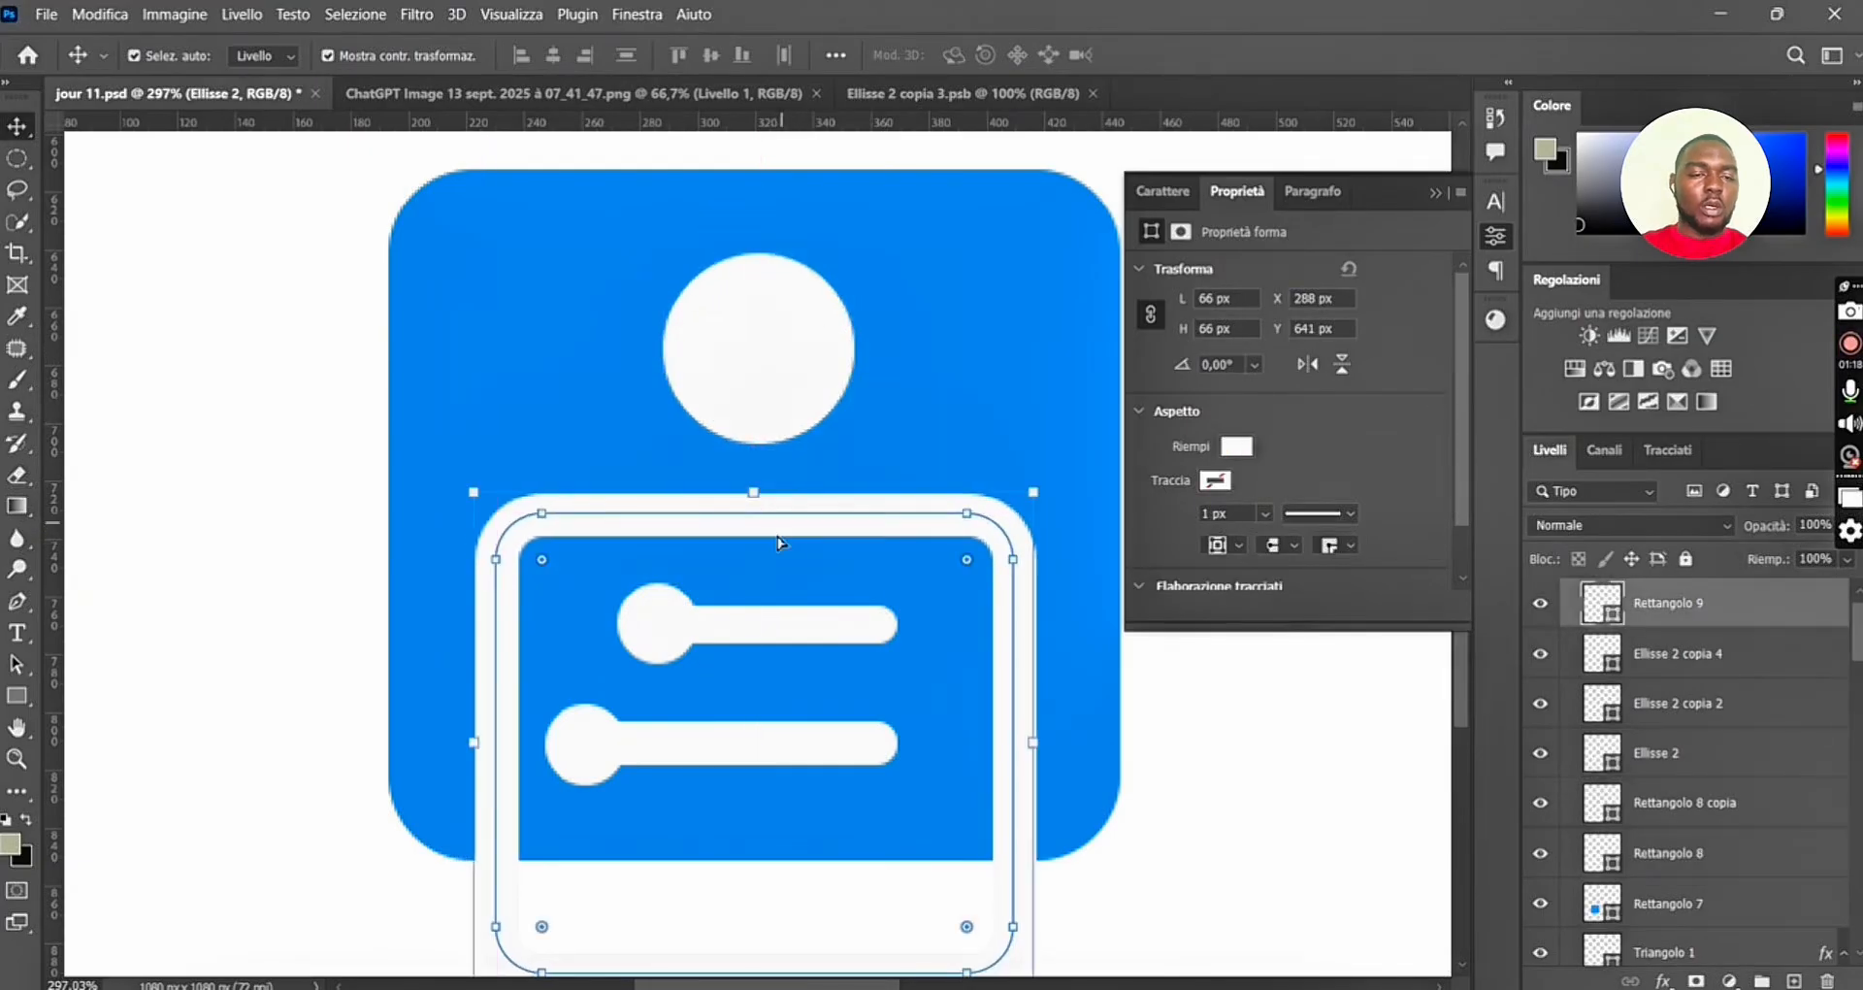
click(223, 472)
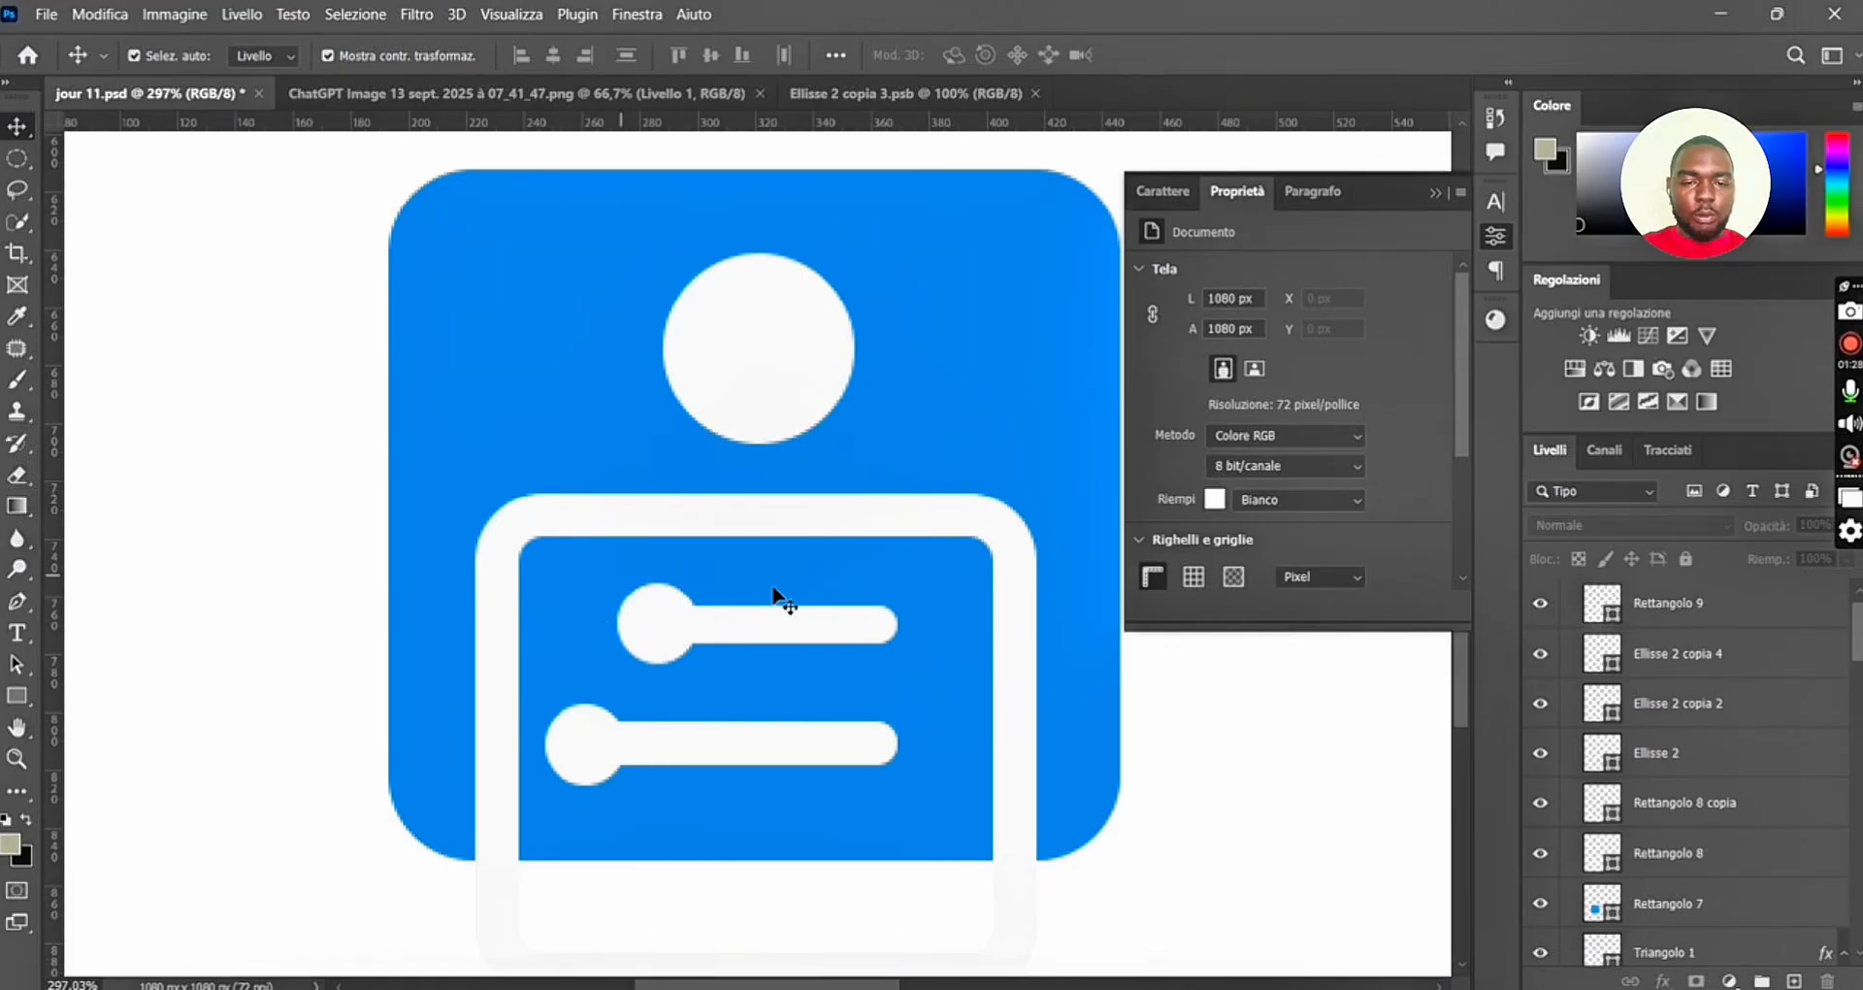
Add a layer mask to the white rounded frame layer, Rettangolo 9.
click(913, 524)
scroll(961, 782, down, 2)
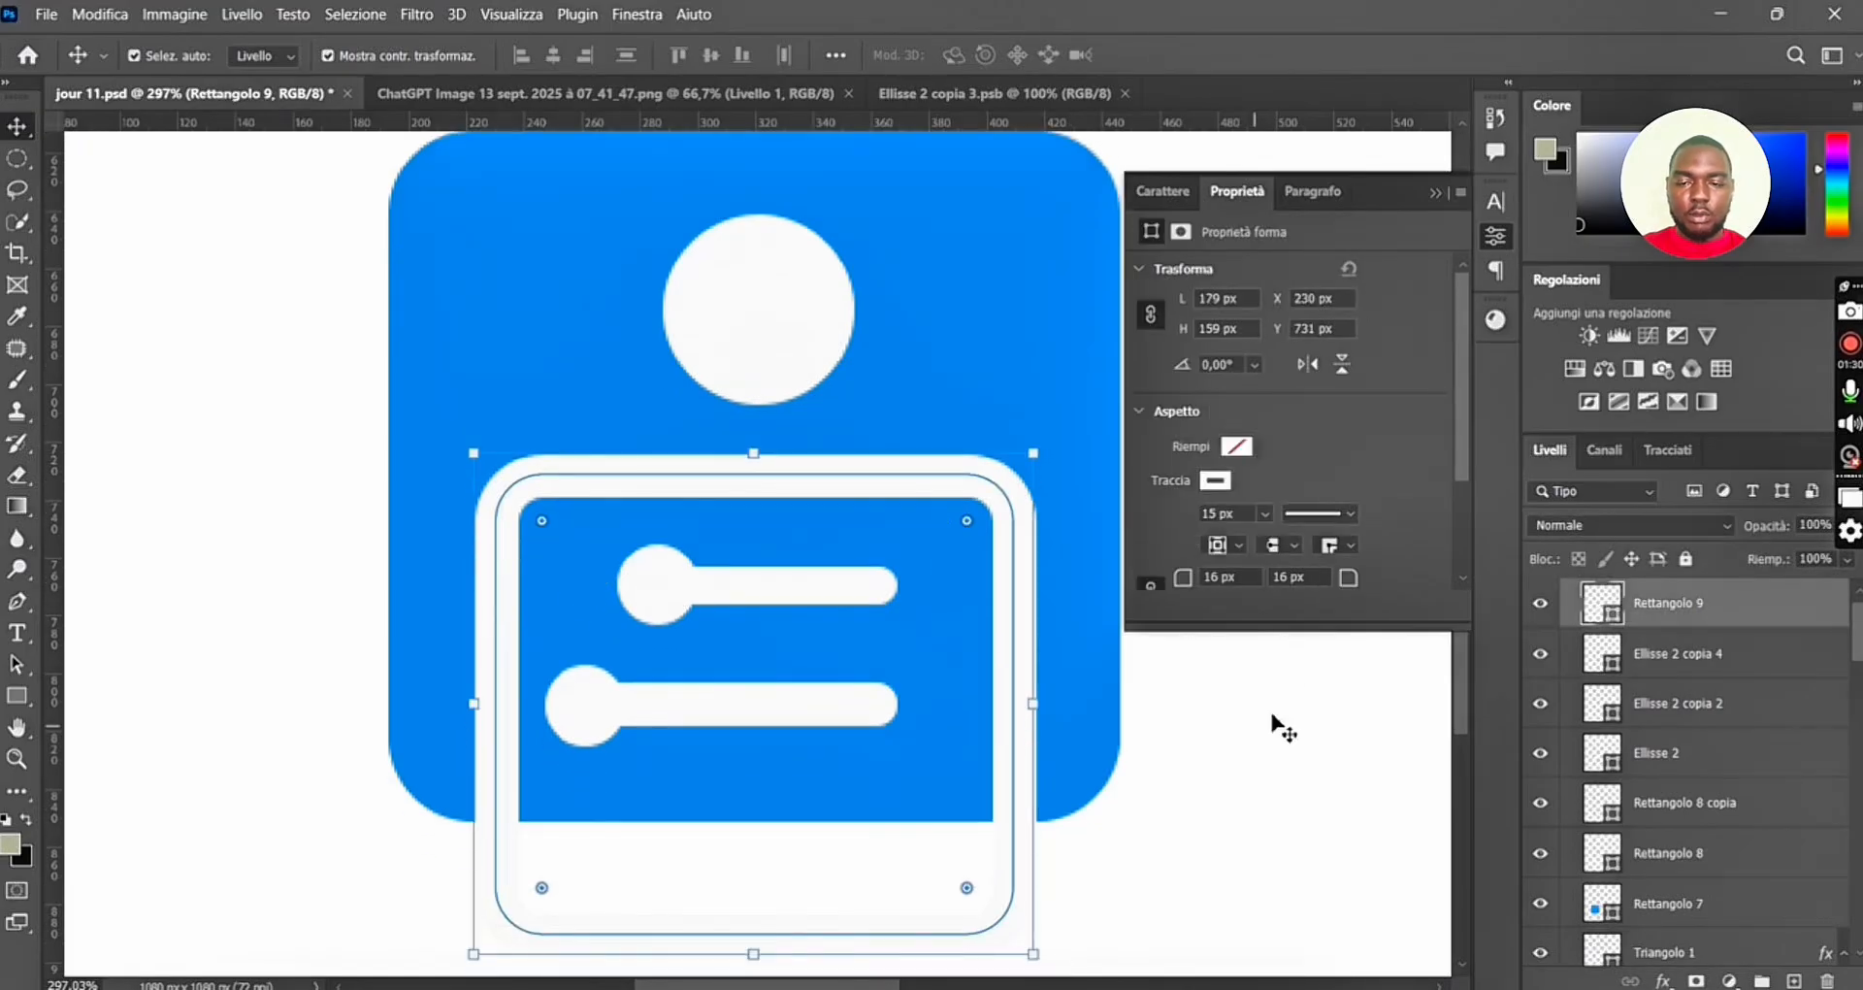
click(1698, 981)
scroll(828, 728, down, 2)
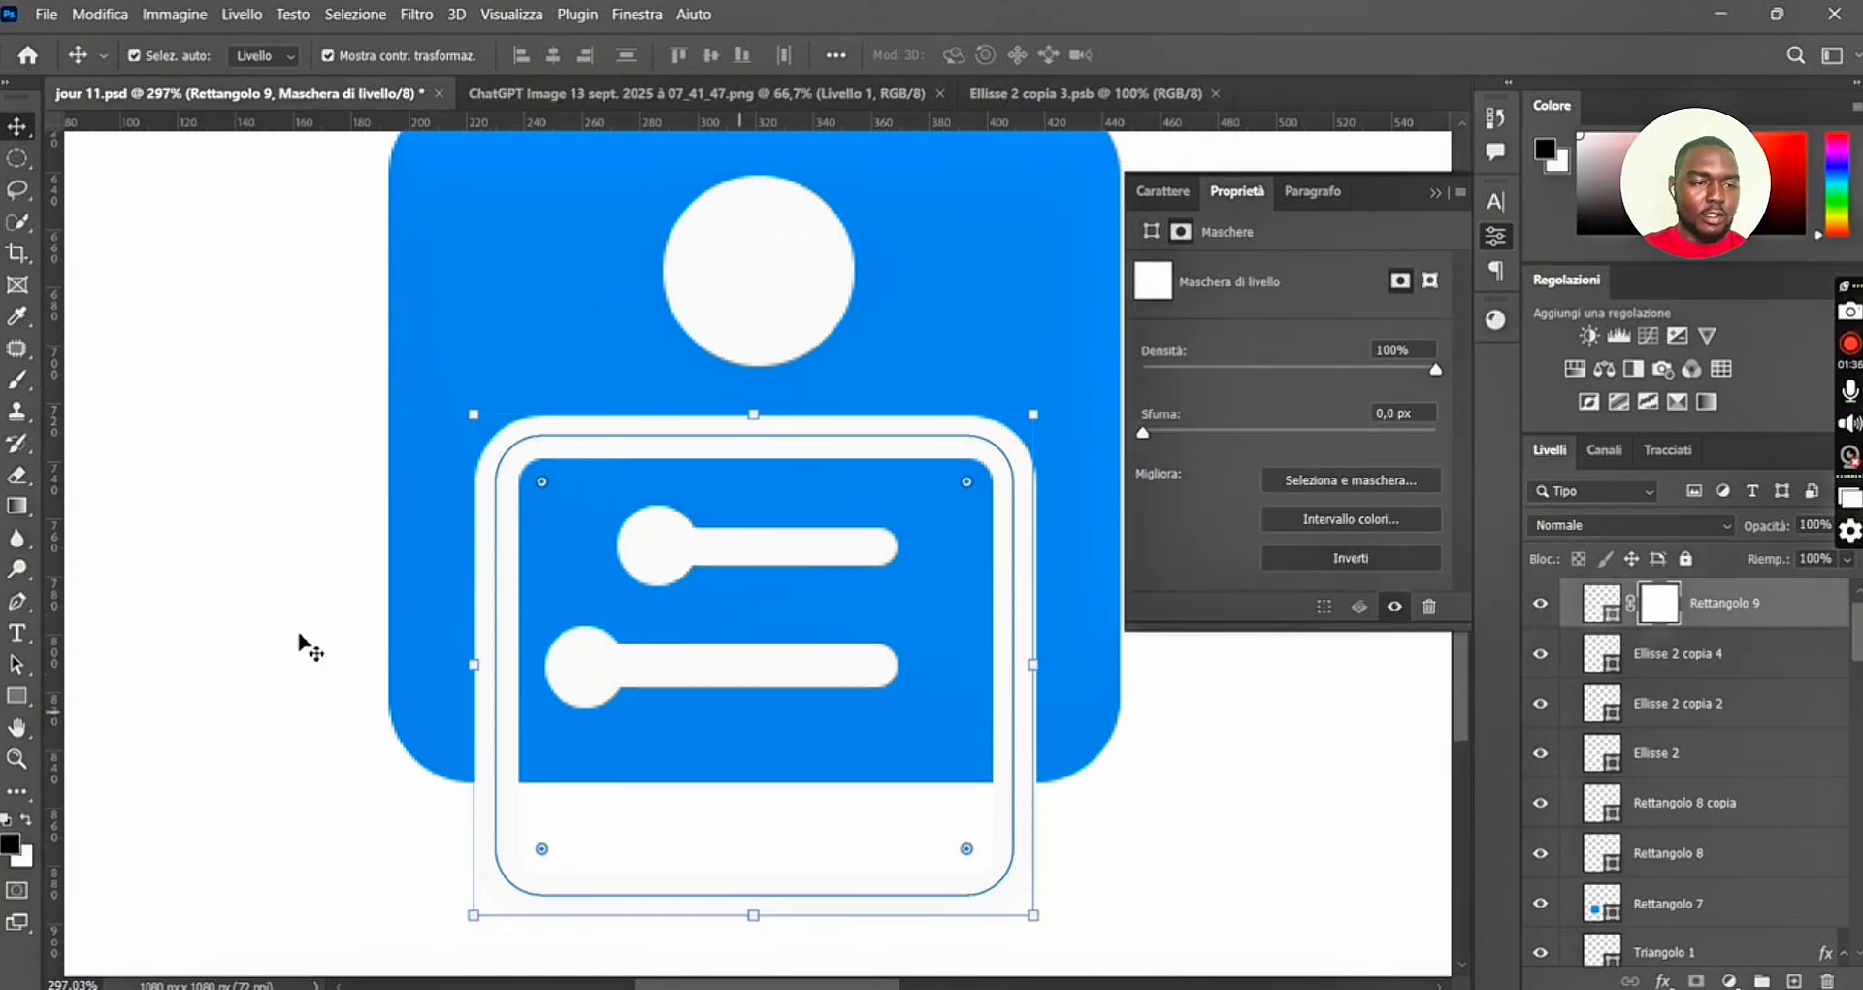
Erase the rounded frame's left side and lower-left corner on its layer mask, leaving a short stub below the upper-left curve.
click(17, 475)
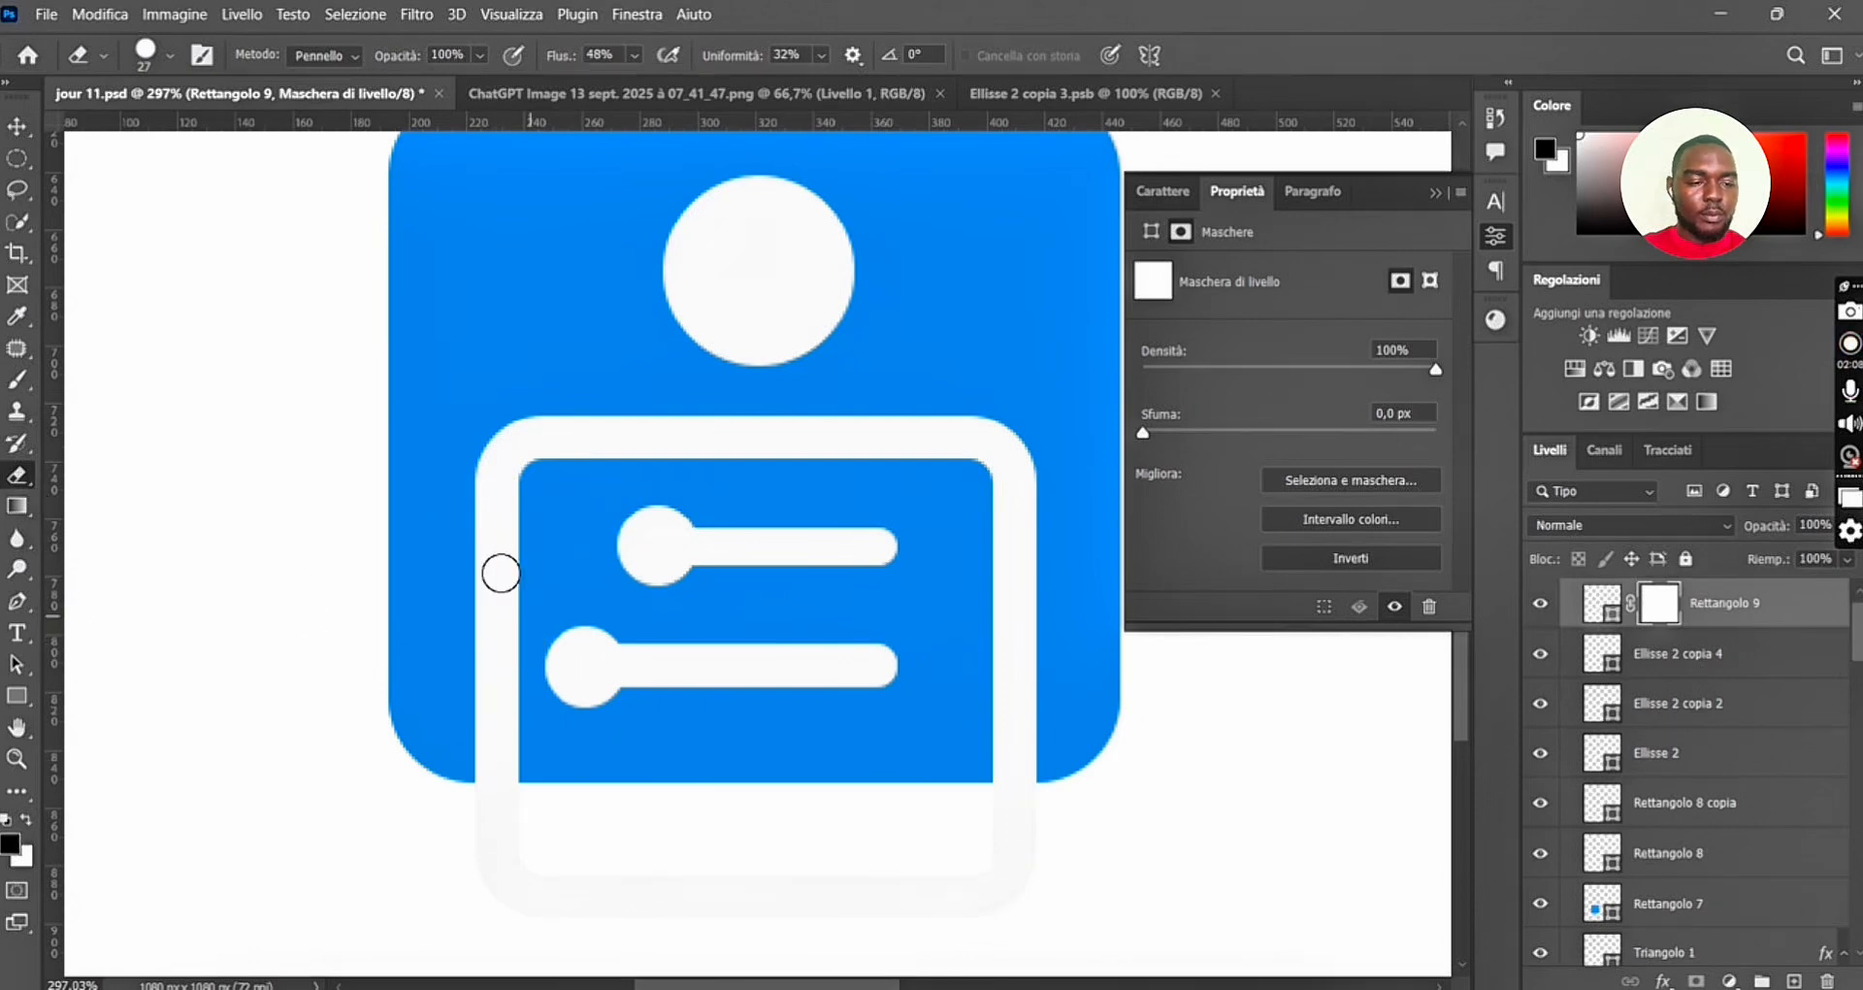
click(28, 823)
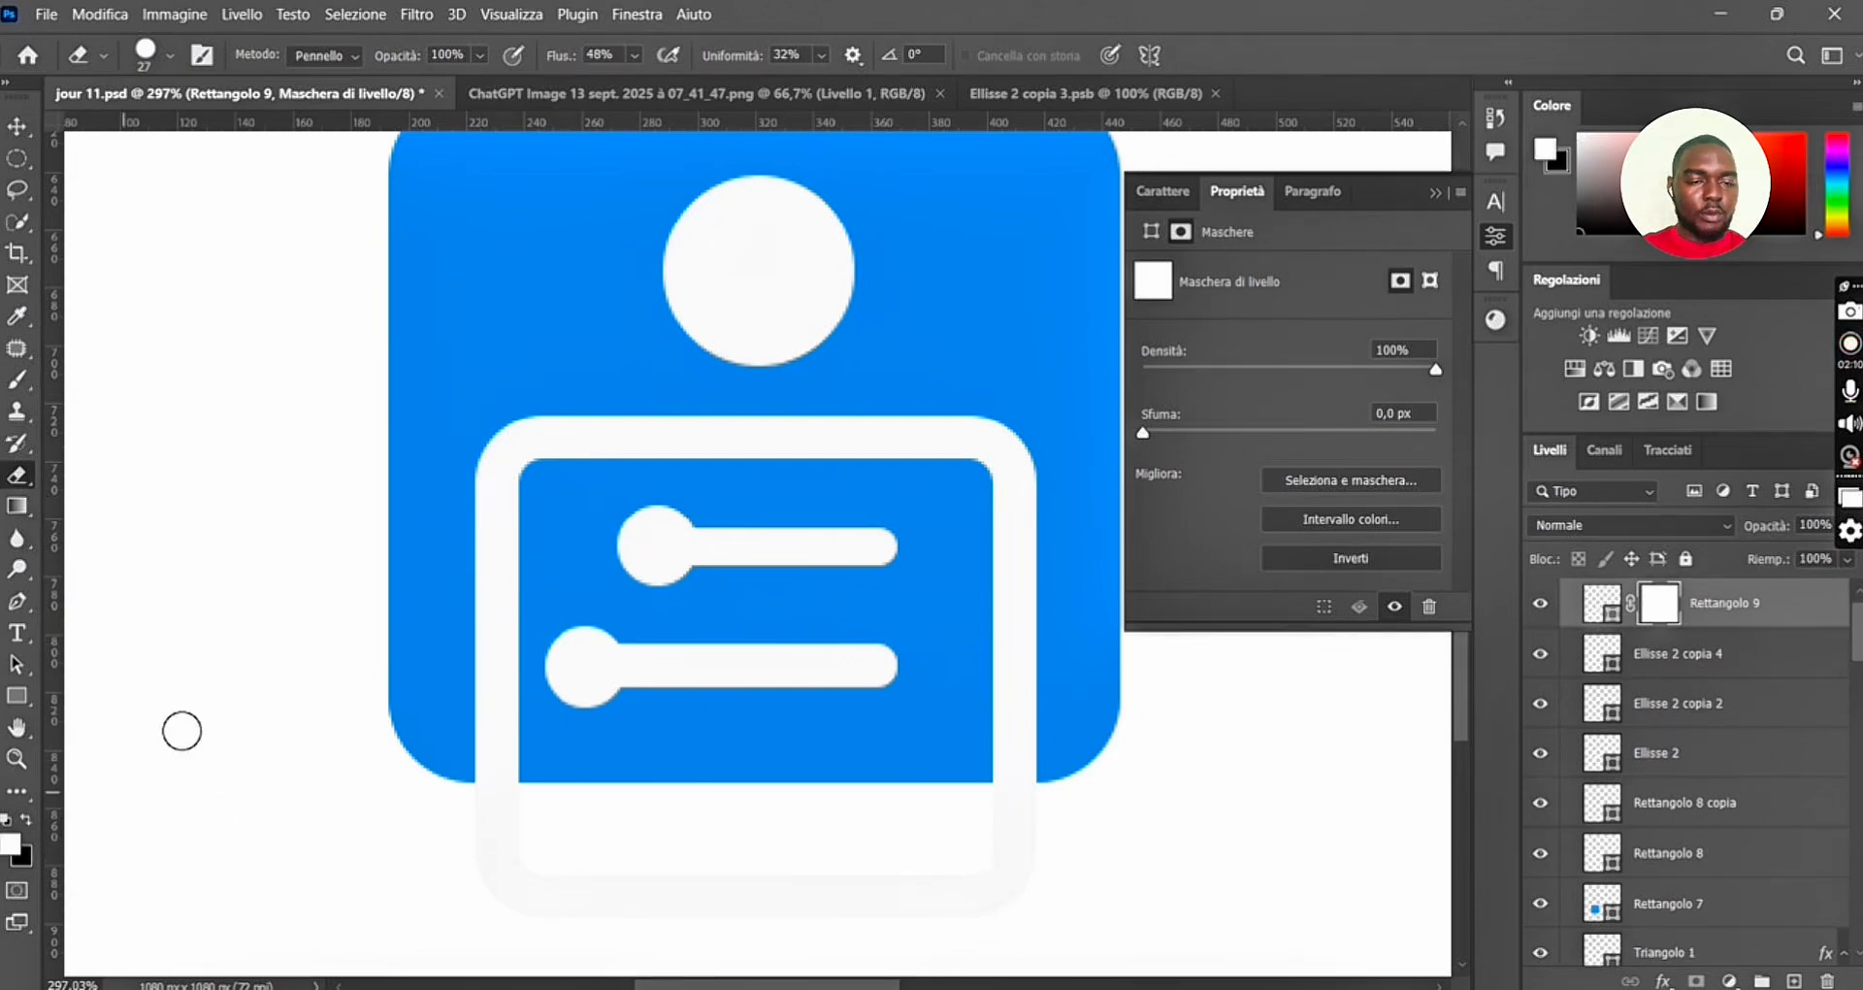
mouse_move(495, 516)
mouse_down()
mouse_move(482, 878)
mouse_move(507, 578)
mouse_move(479, 523)
mouse_up()
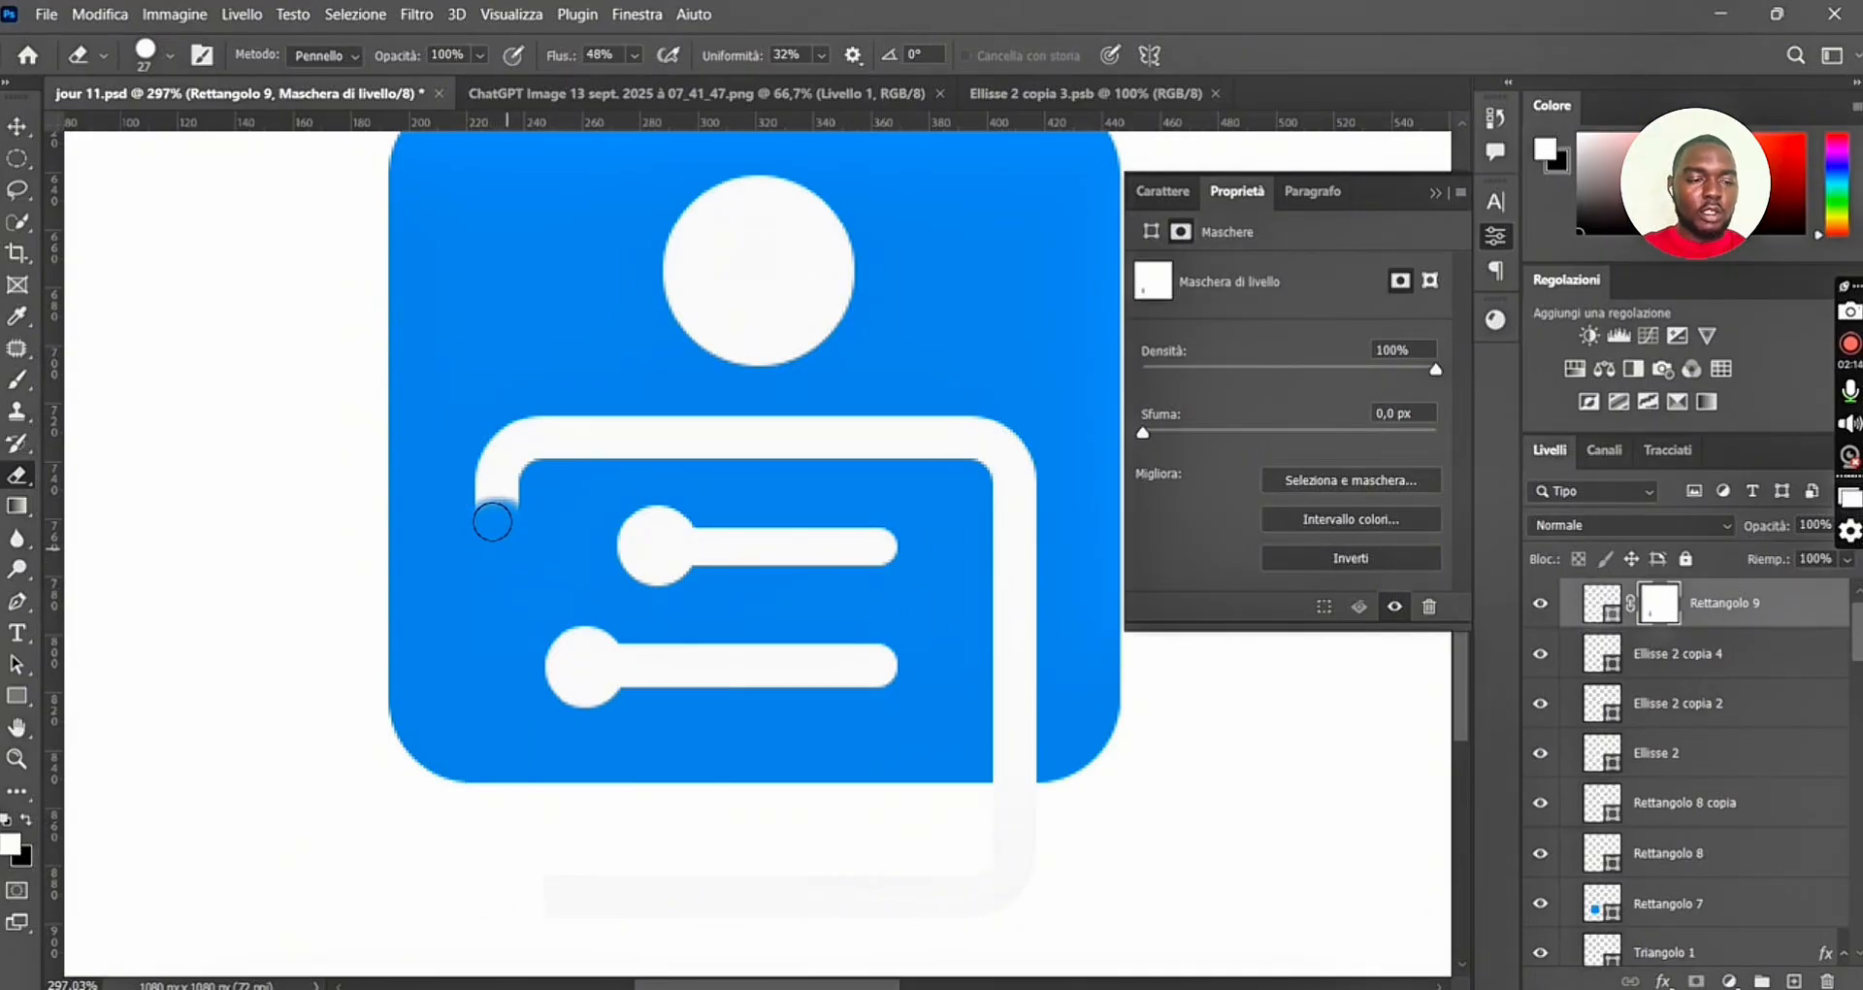
click(27, 820)
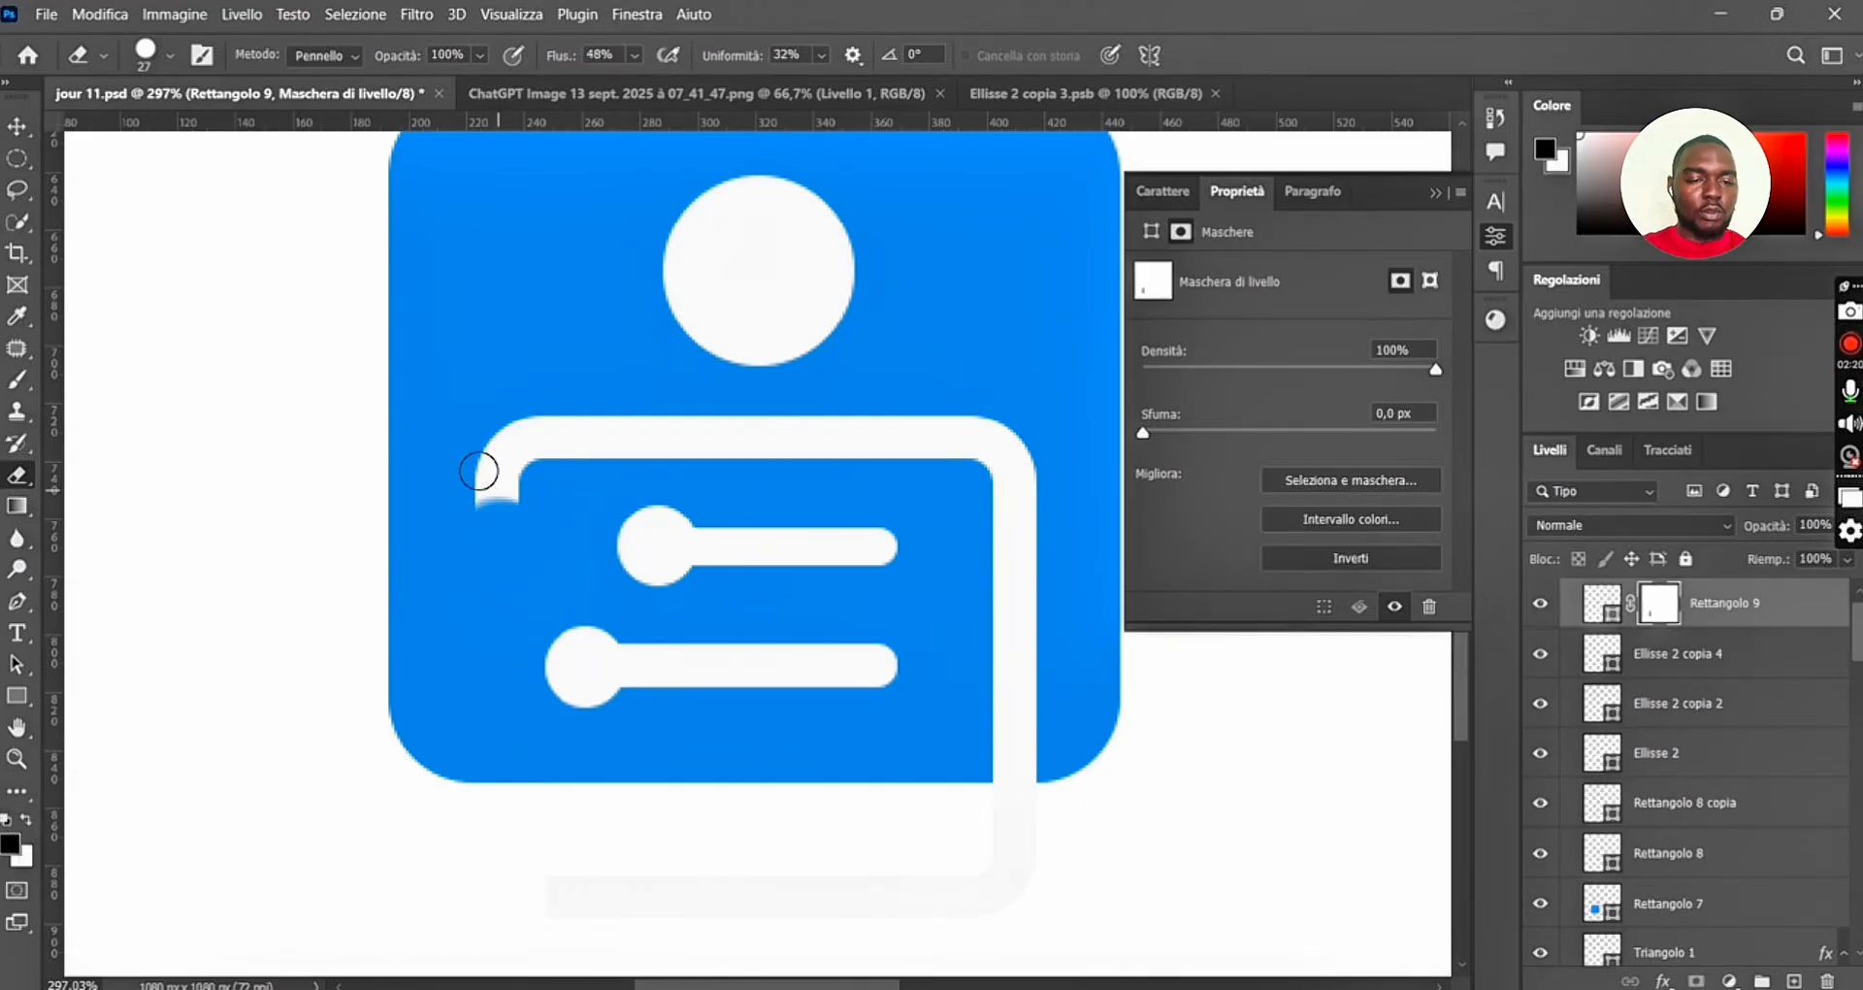
drag(495, 514, 482, 486)
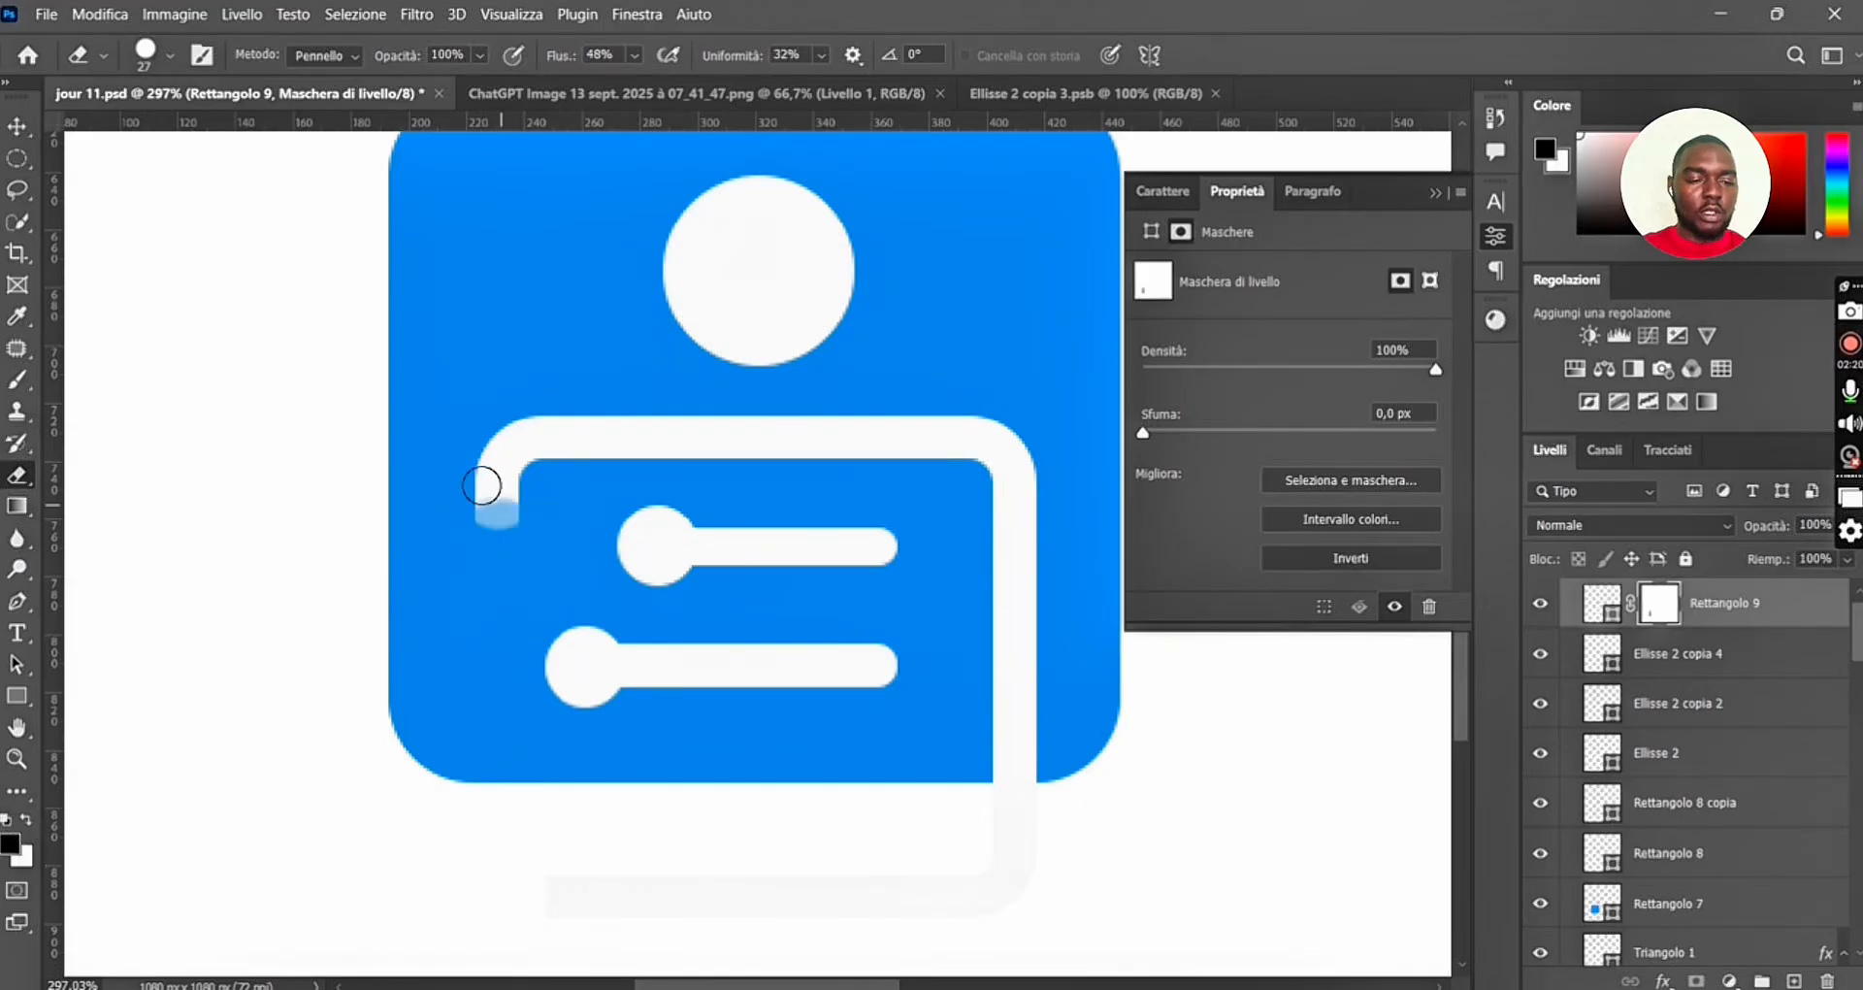
click(27, 820)
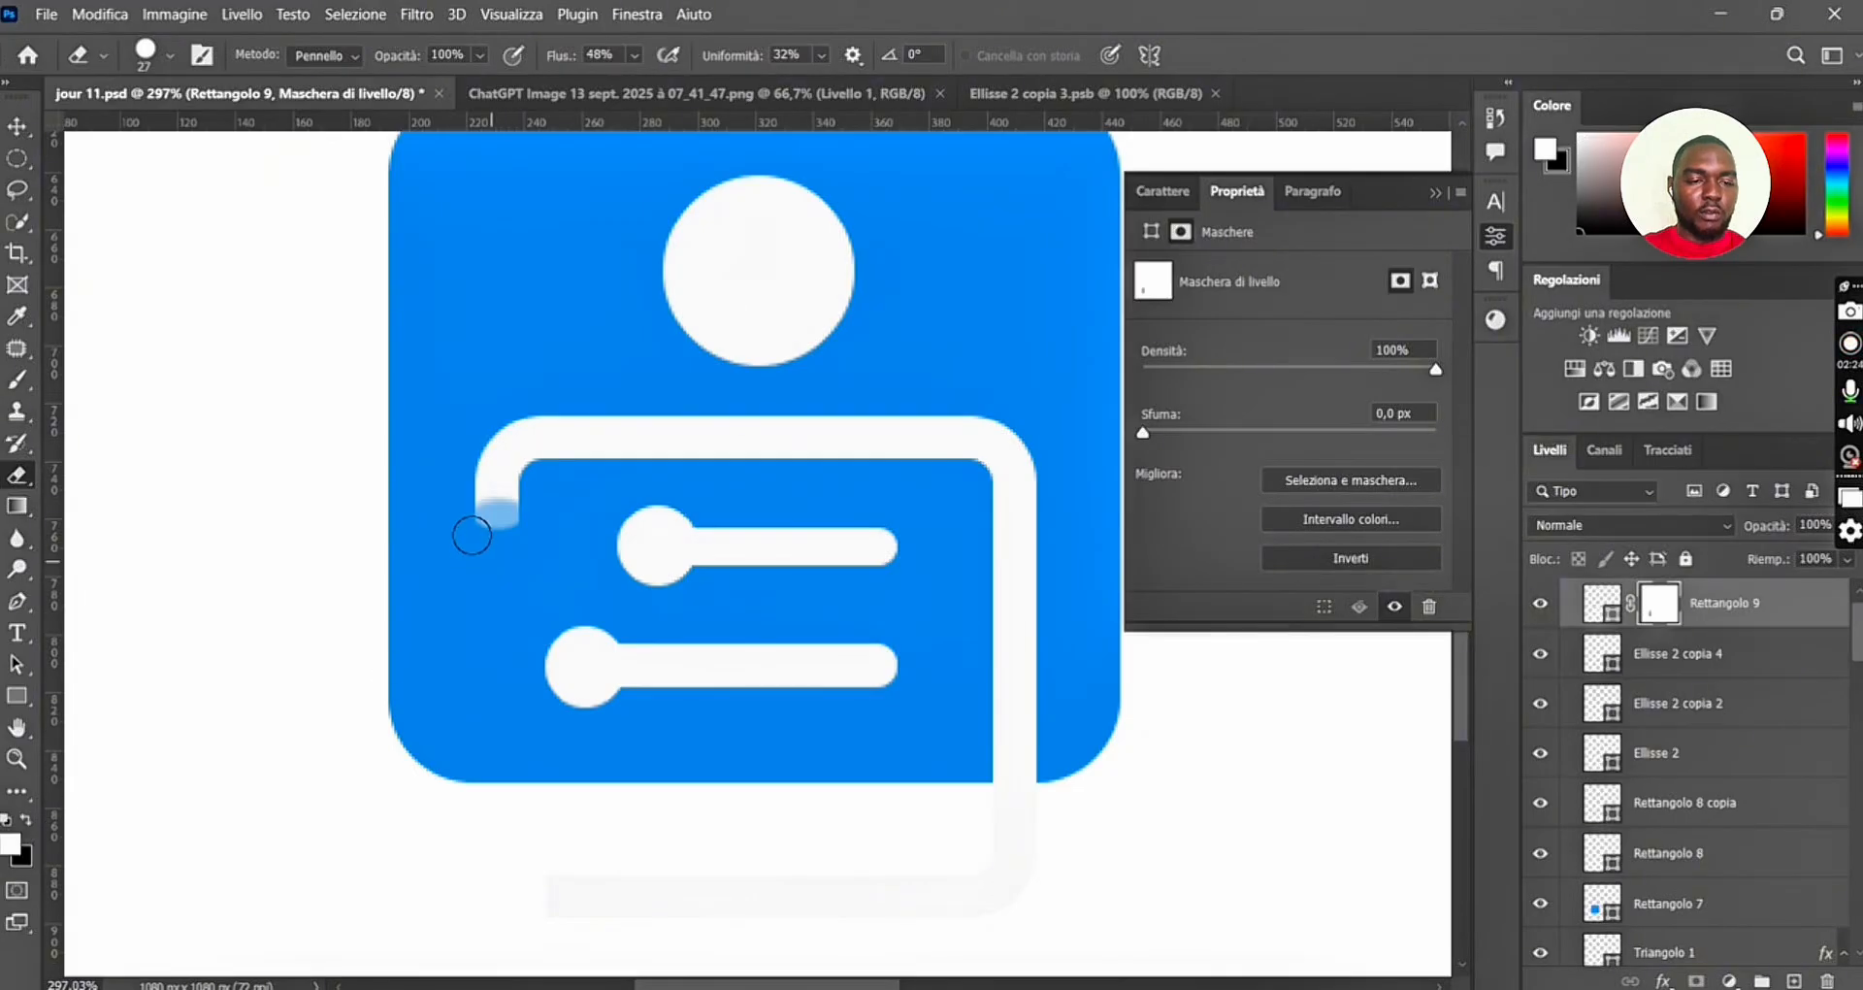
mouse_move(482, 515)
mouse_down()
mouse_move(475, 502)
mouse_move(475, 532)
mouse_up()
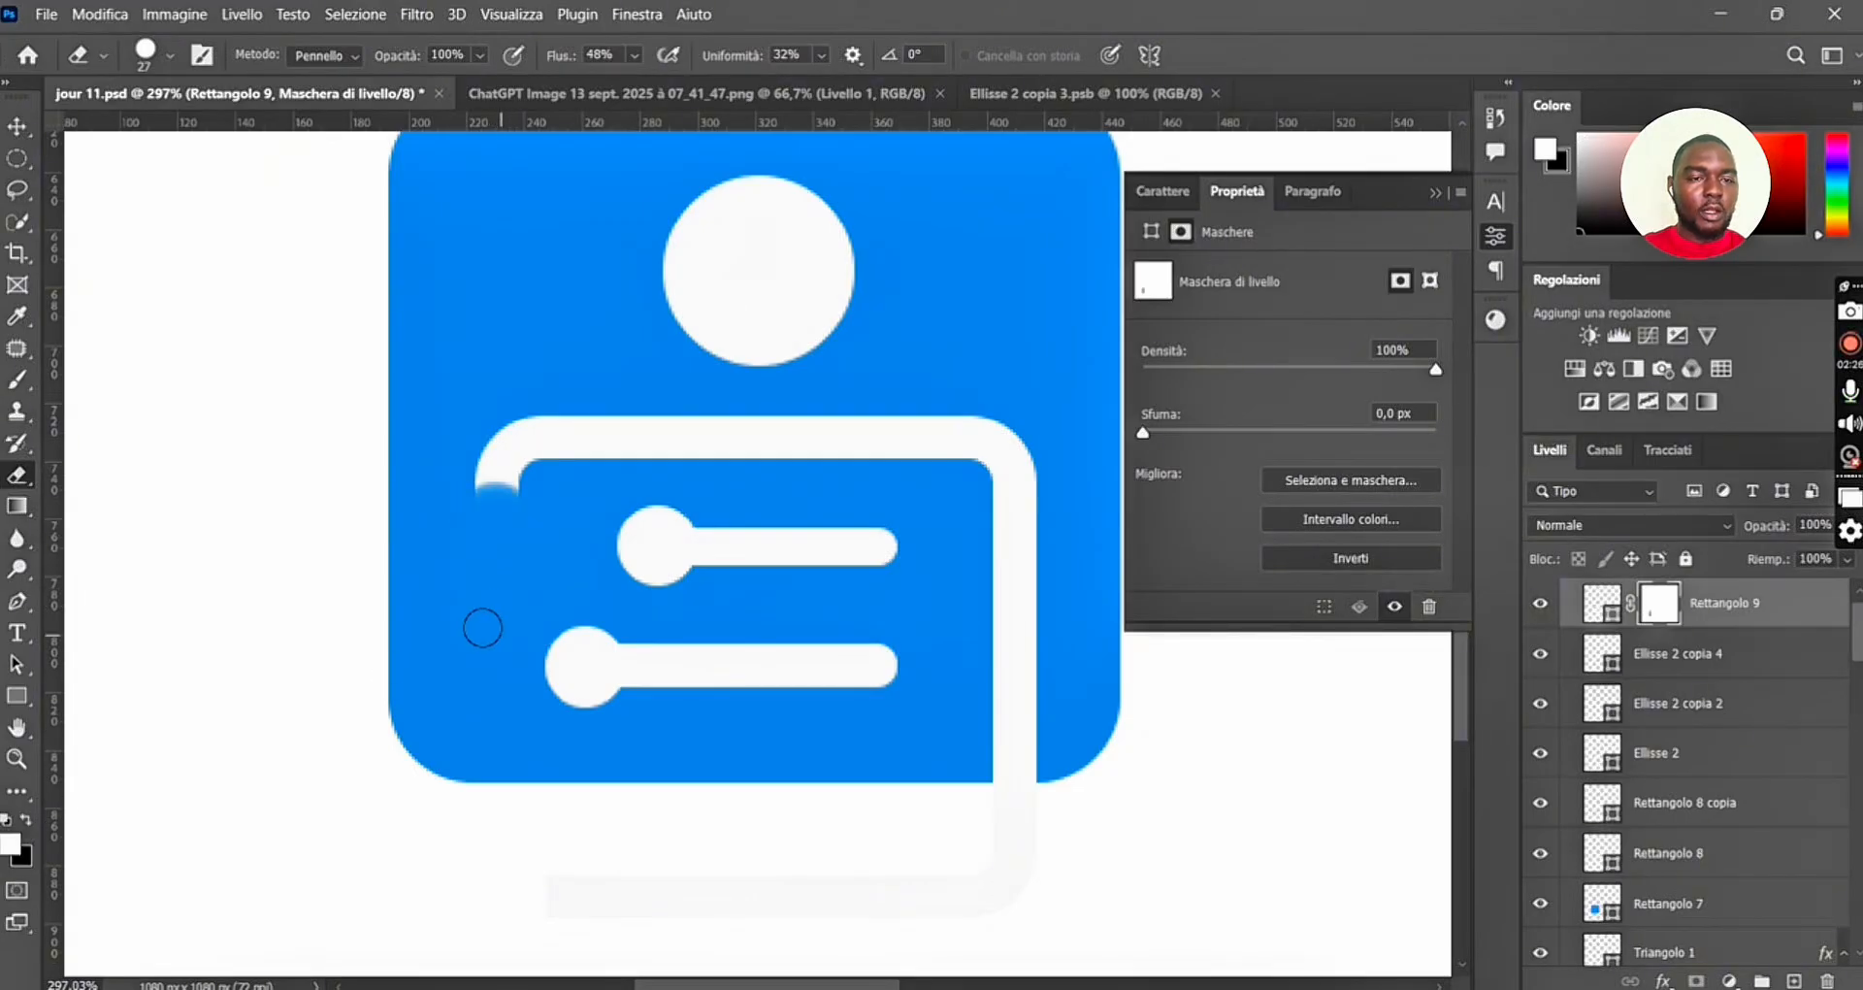
Set the Eraser's flow to 100% and its smoothing to 100%.
click(636, 56)
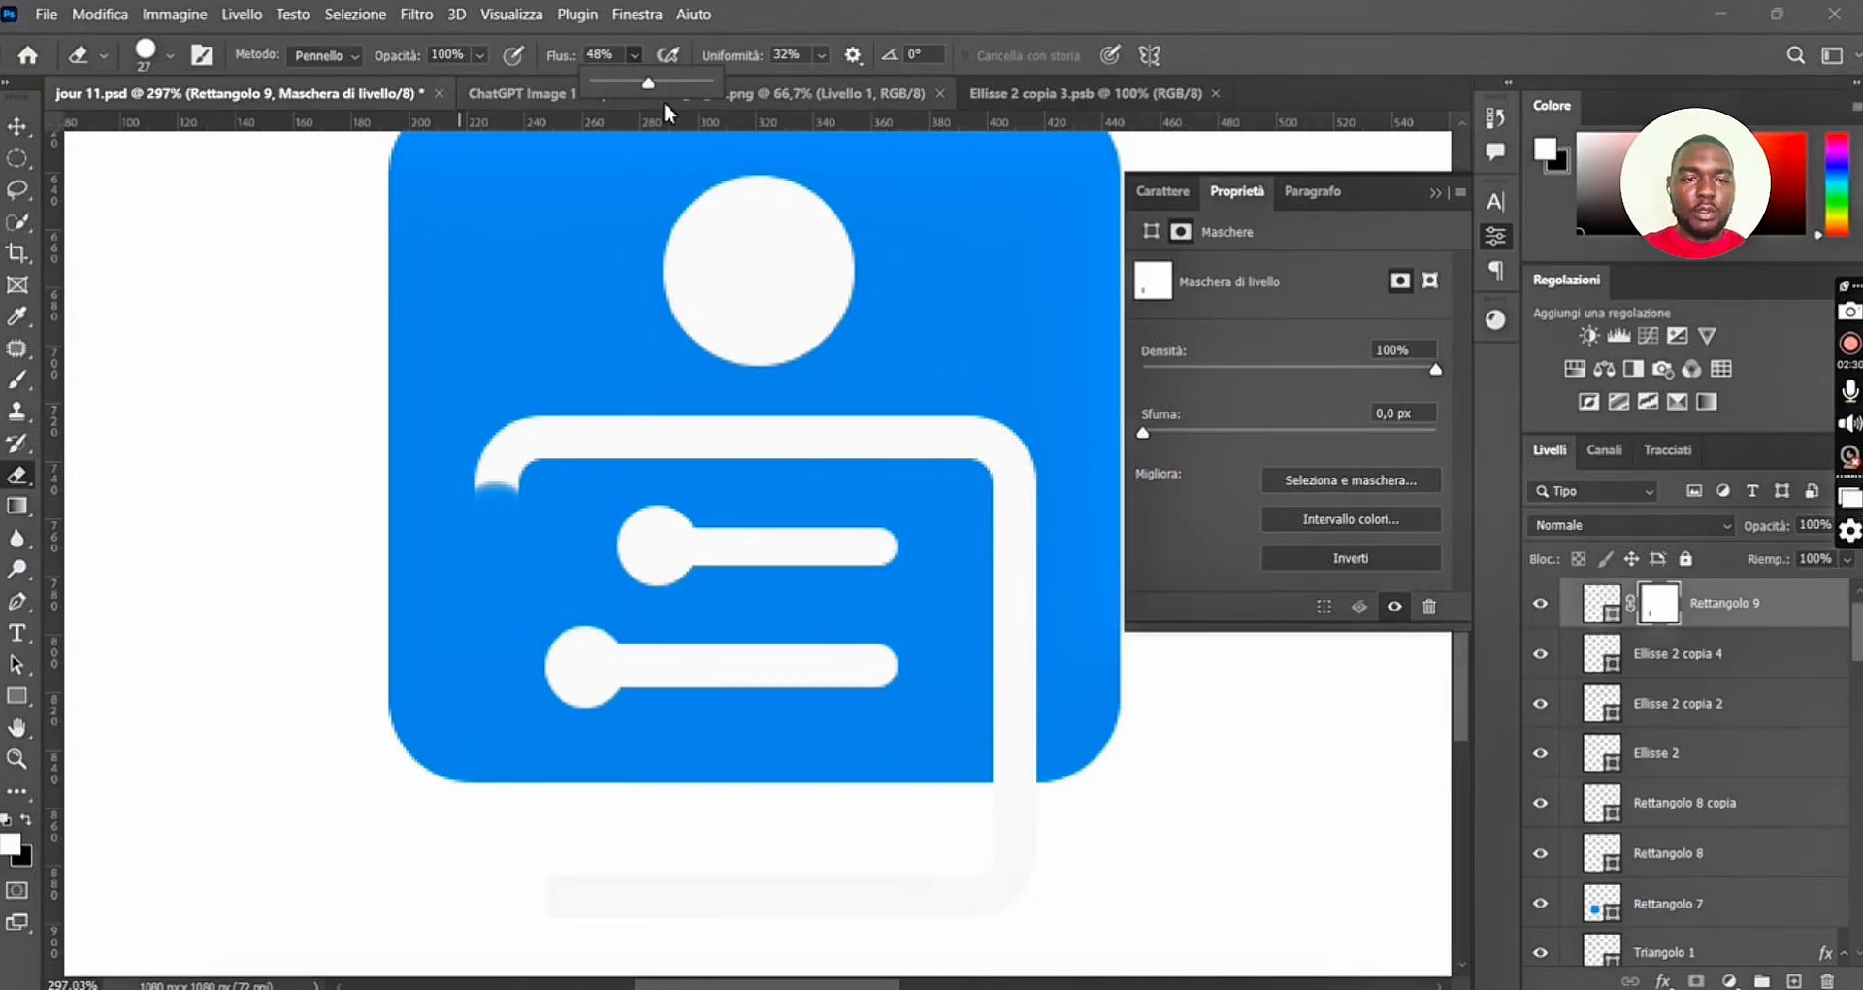
drag(649, 82, 687, 84)
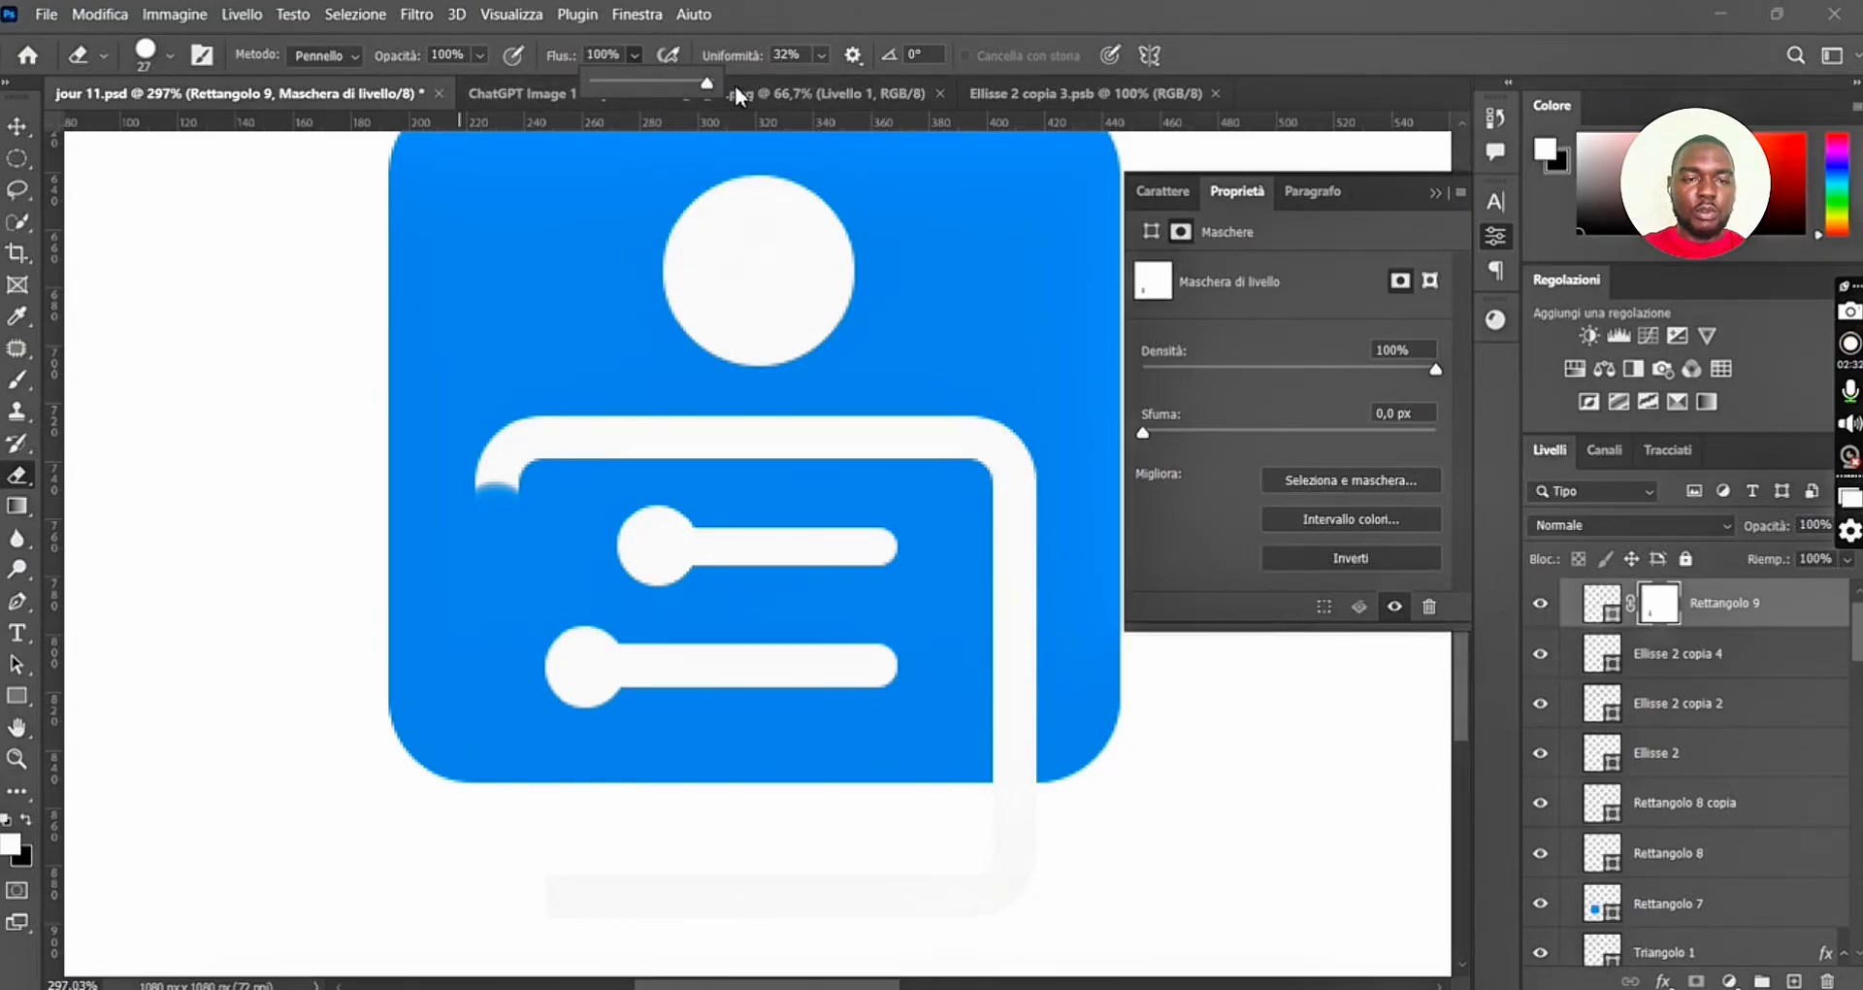
click(820, 55)
click(820, 55)
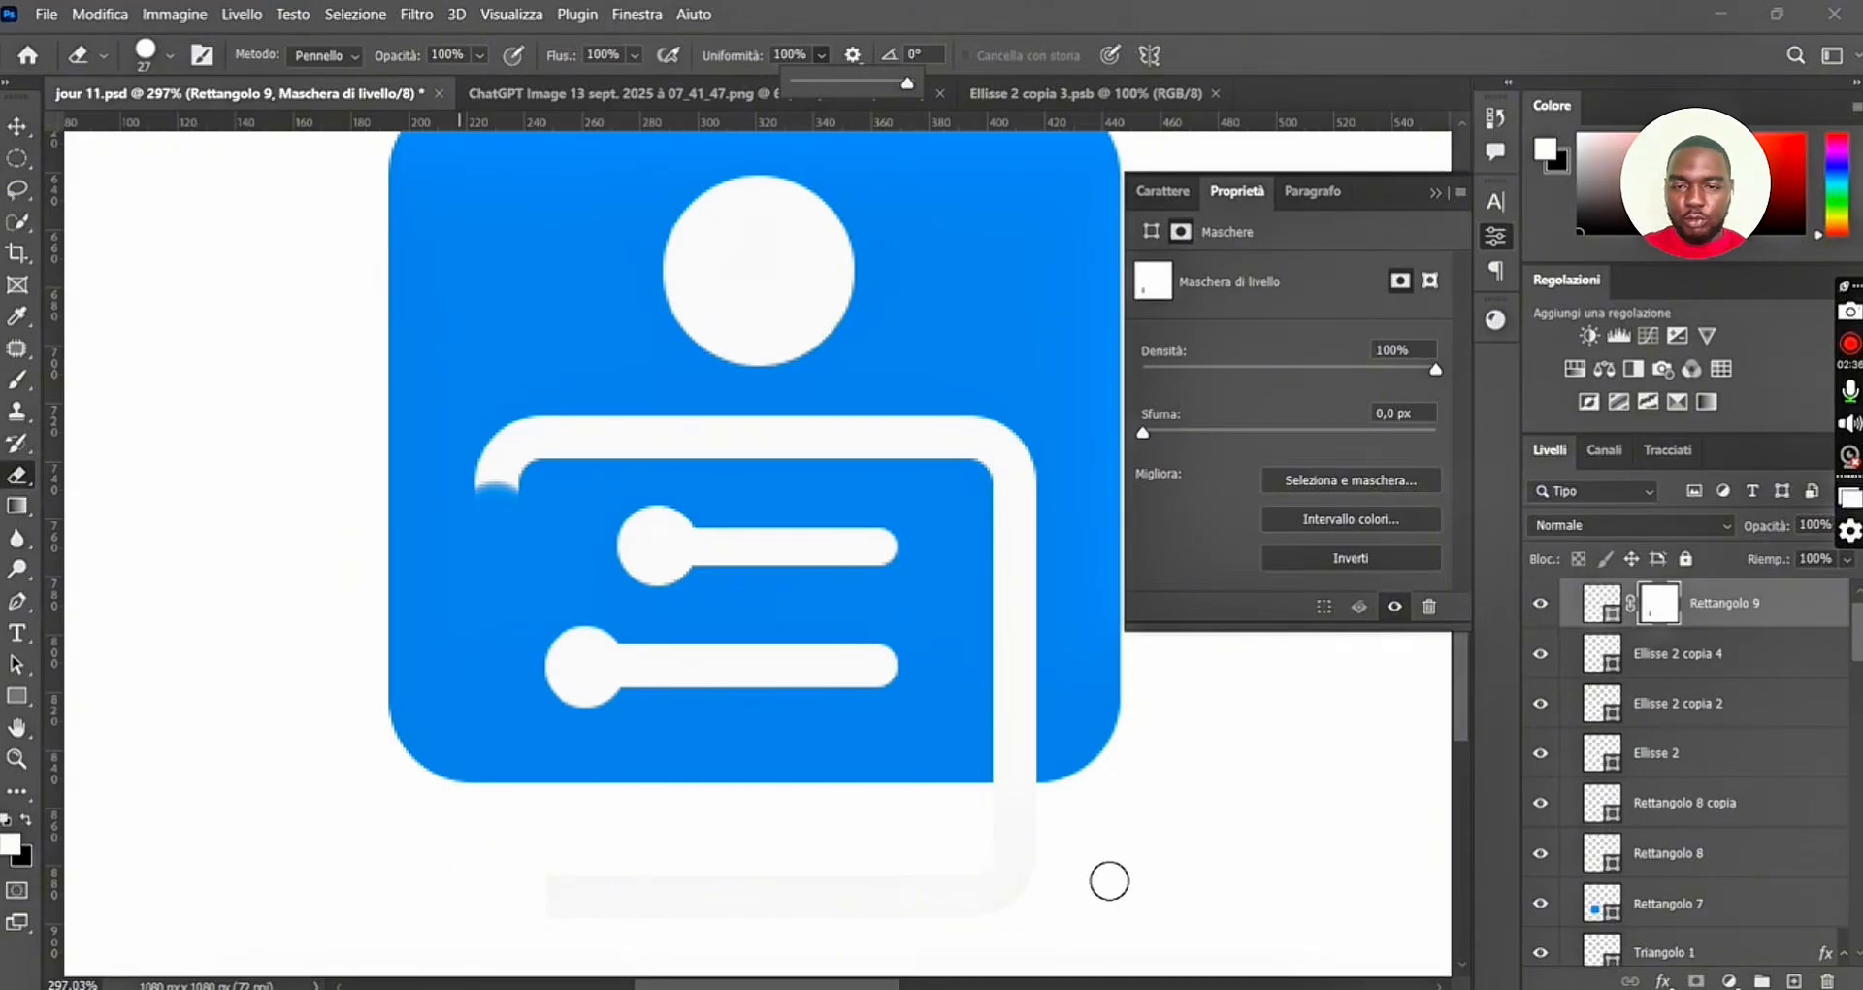
Apply a red color overlay (#ae1d1d) to the Rettangolo 9 frame layer.
click(18, 126)
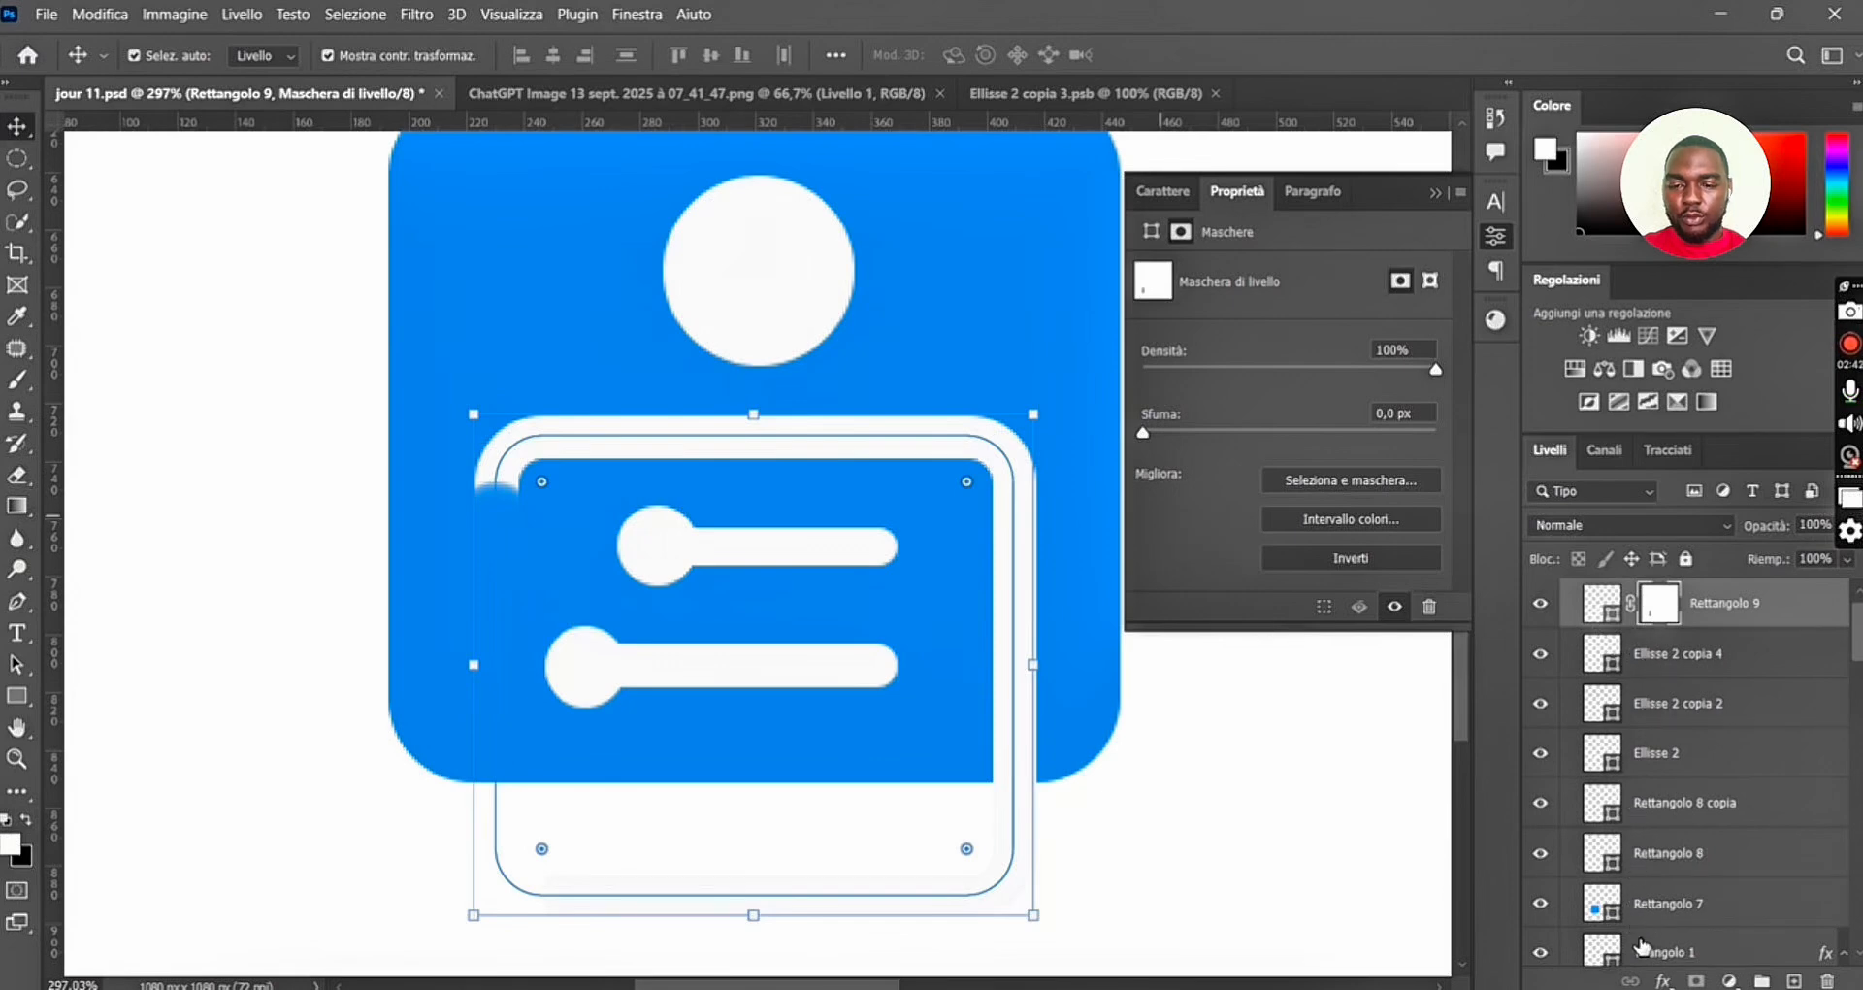
click(1662, 980)
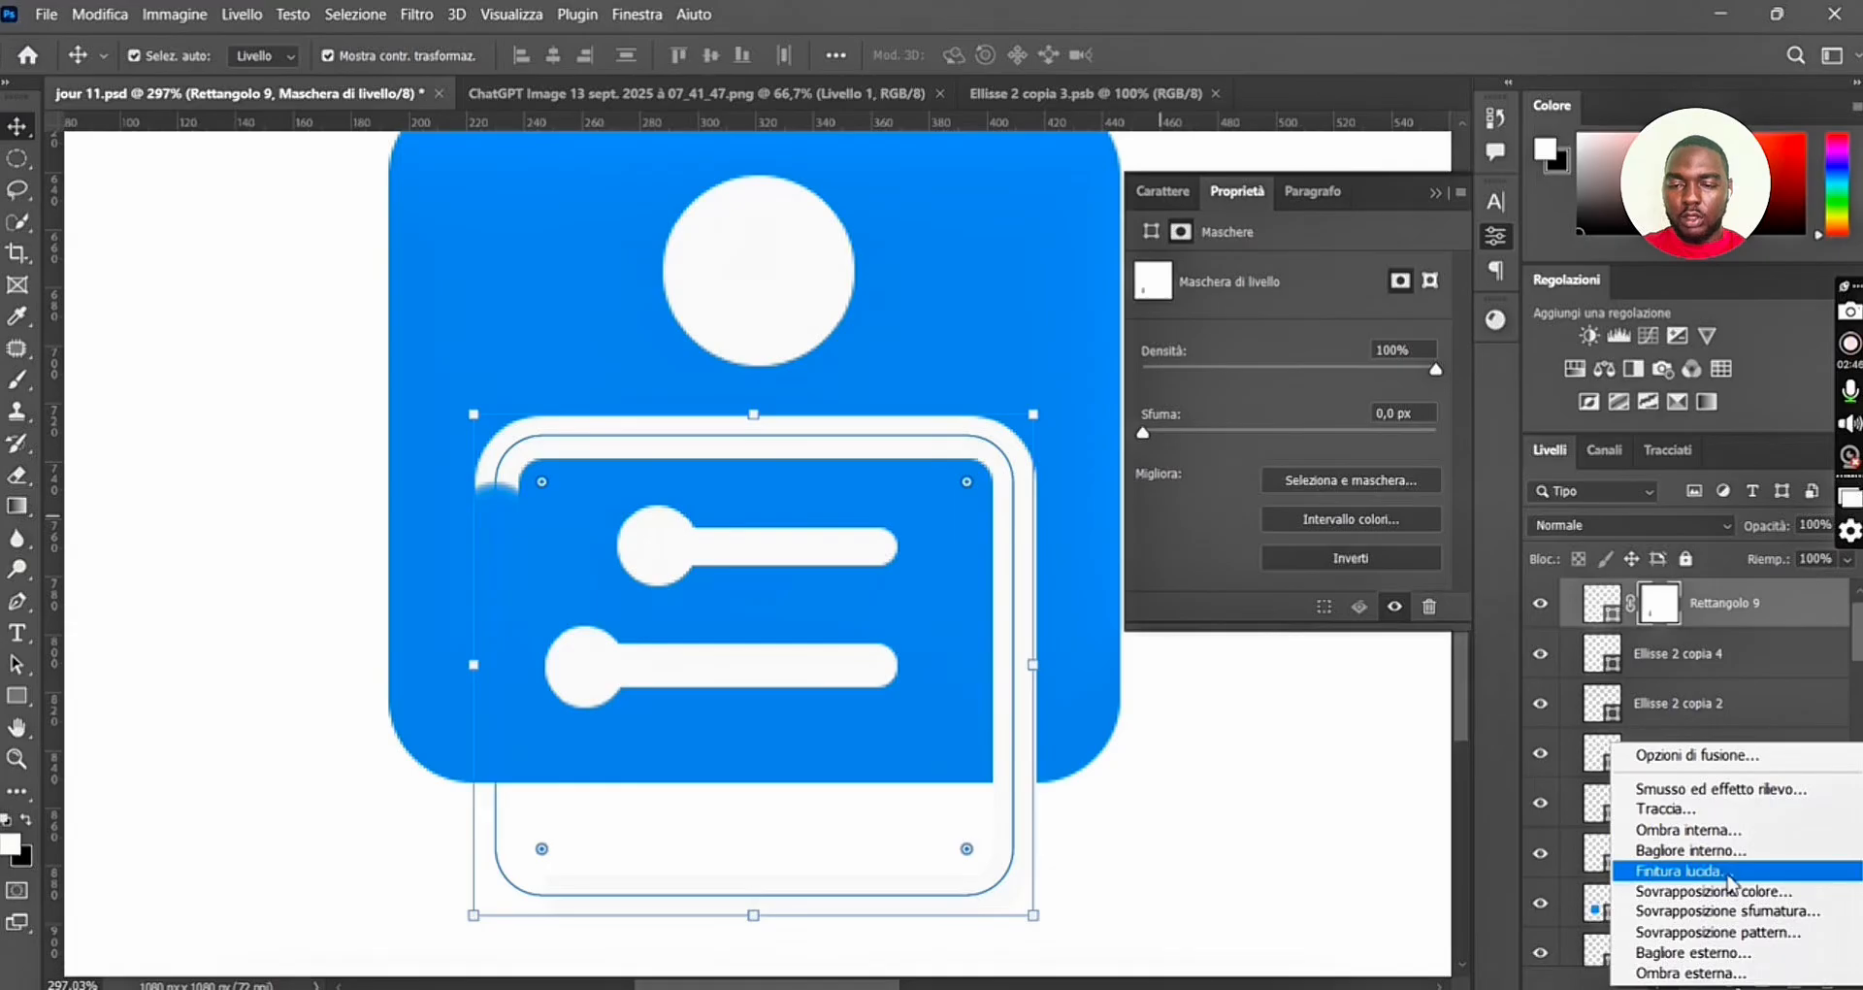
click(1766, 893)
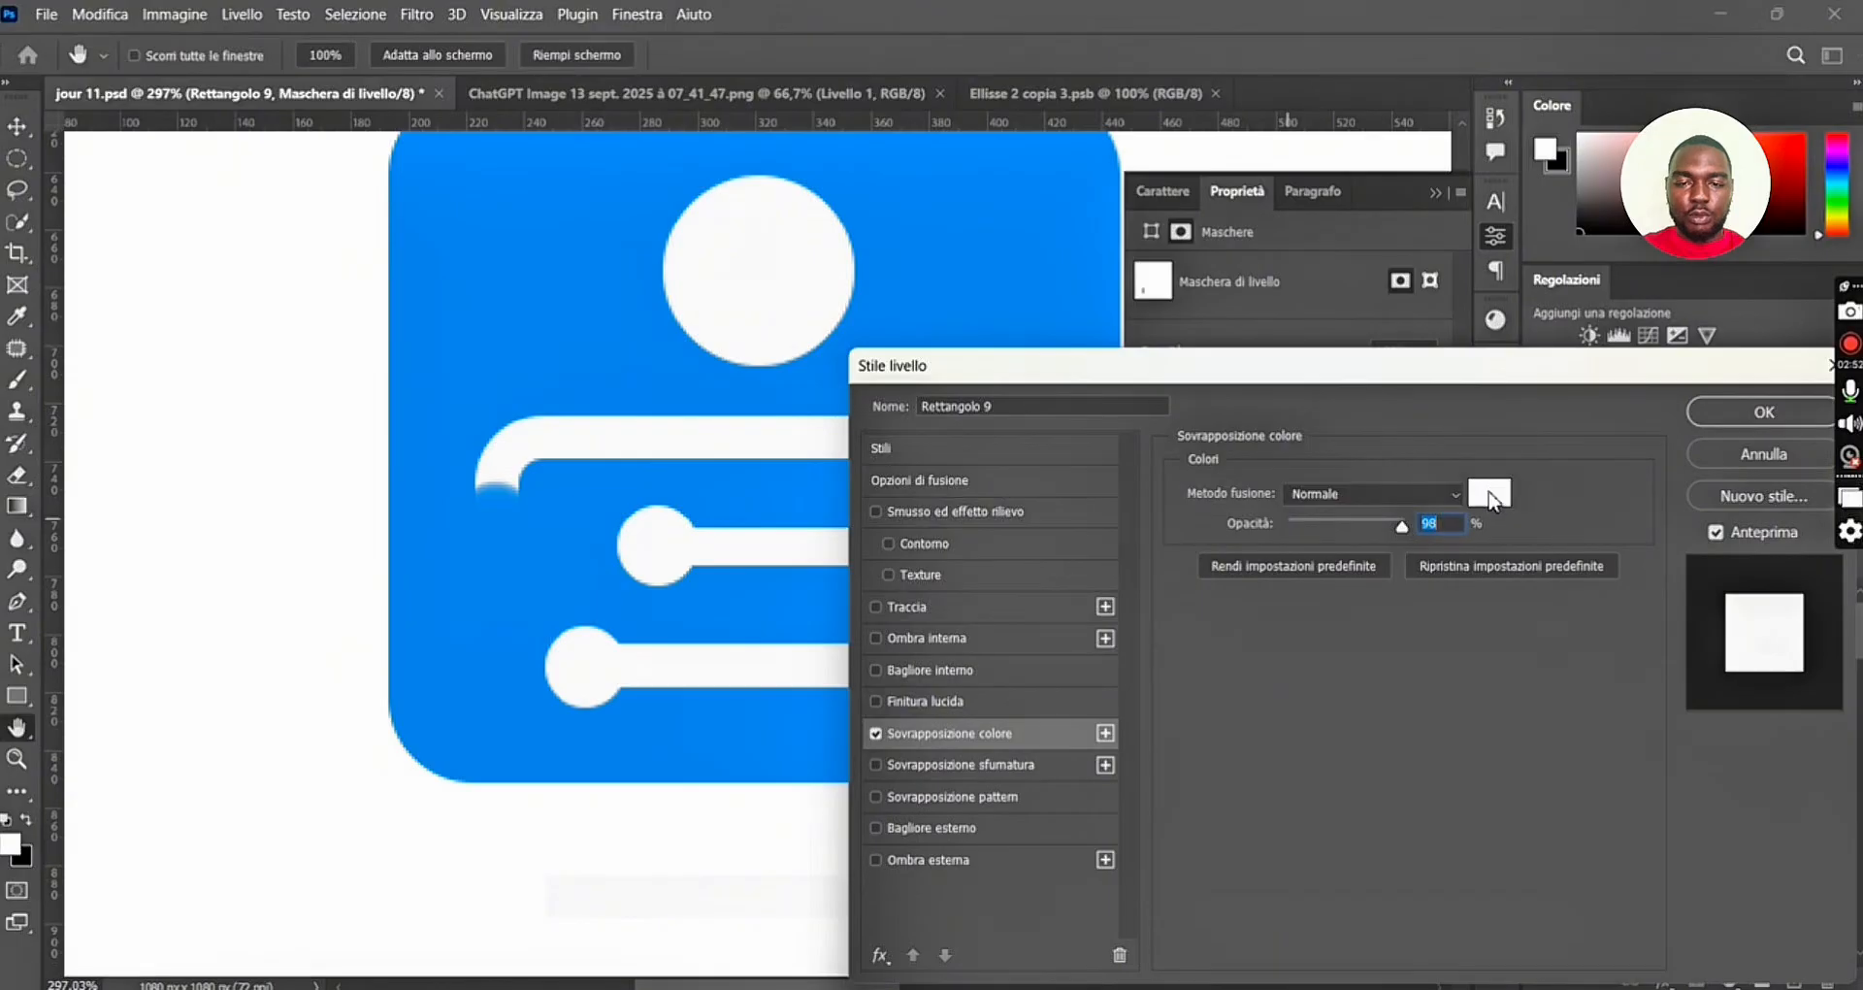
click(1490, 493)
click(1312, 493)
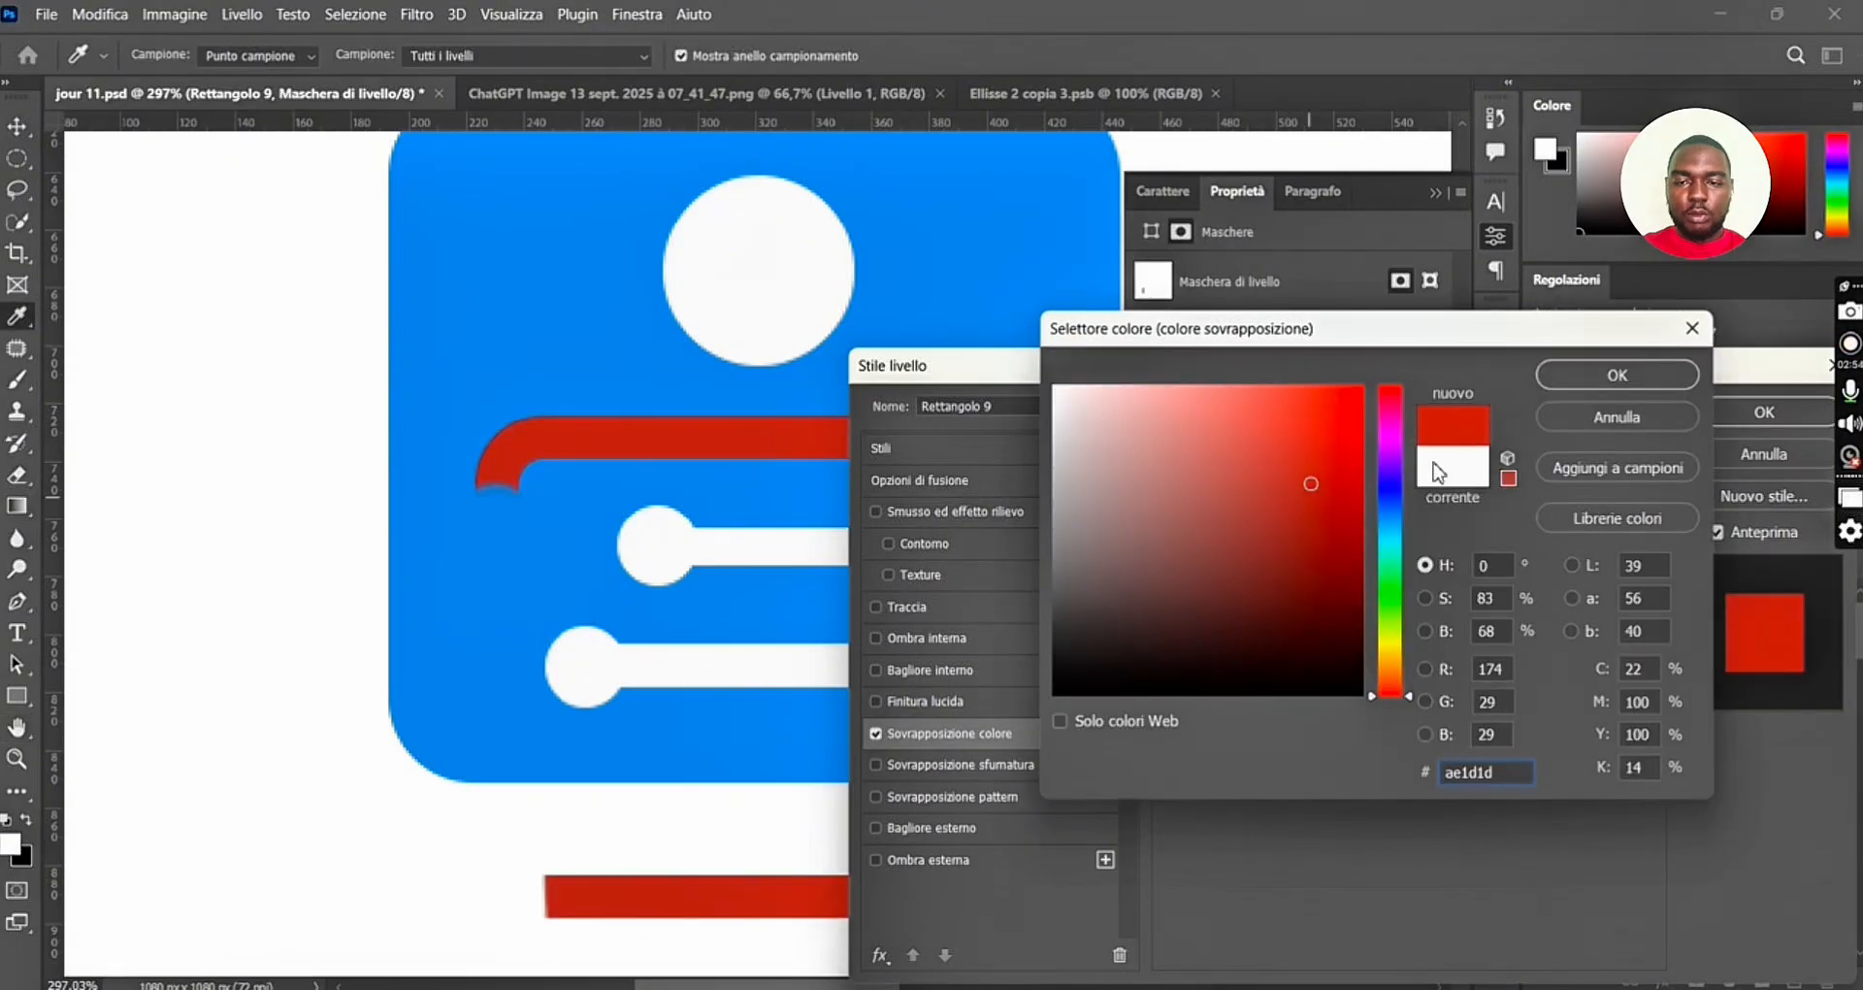
click(1608, 377)
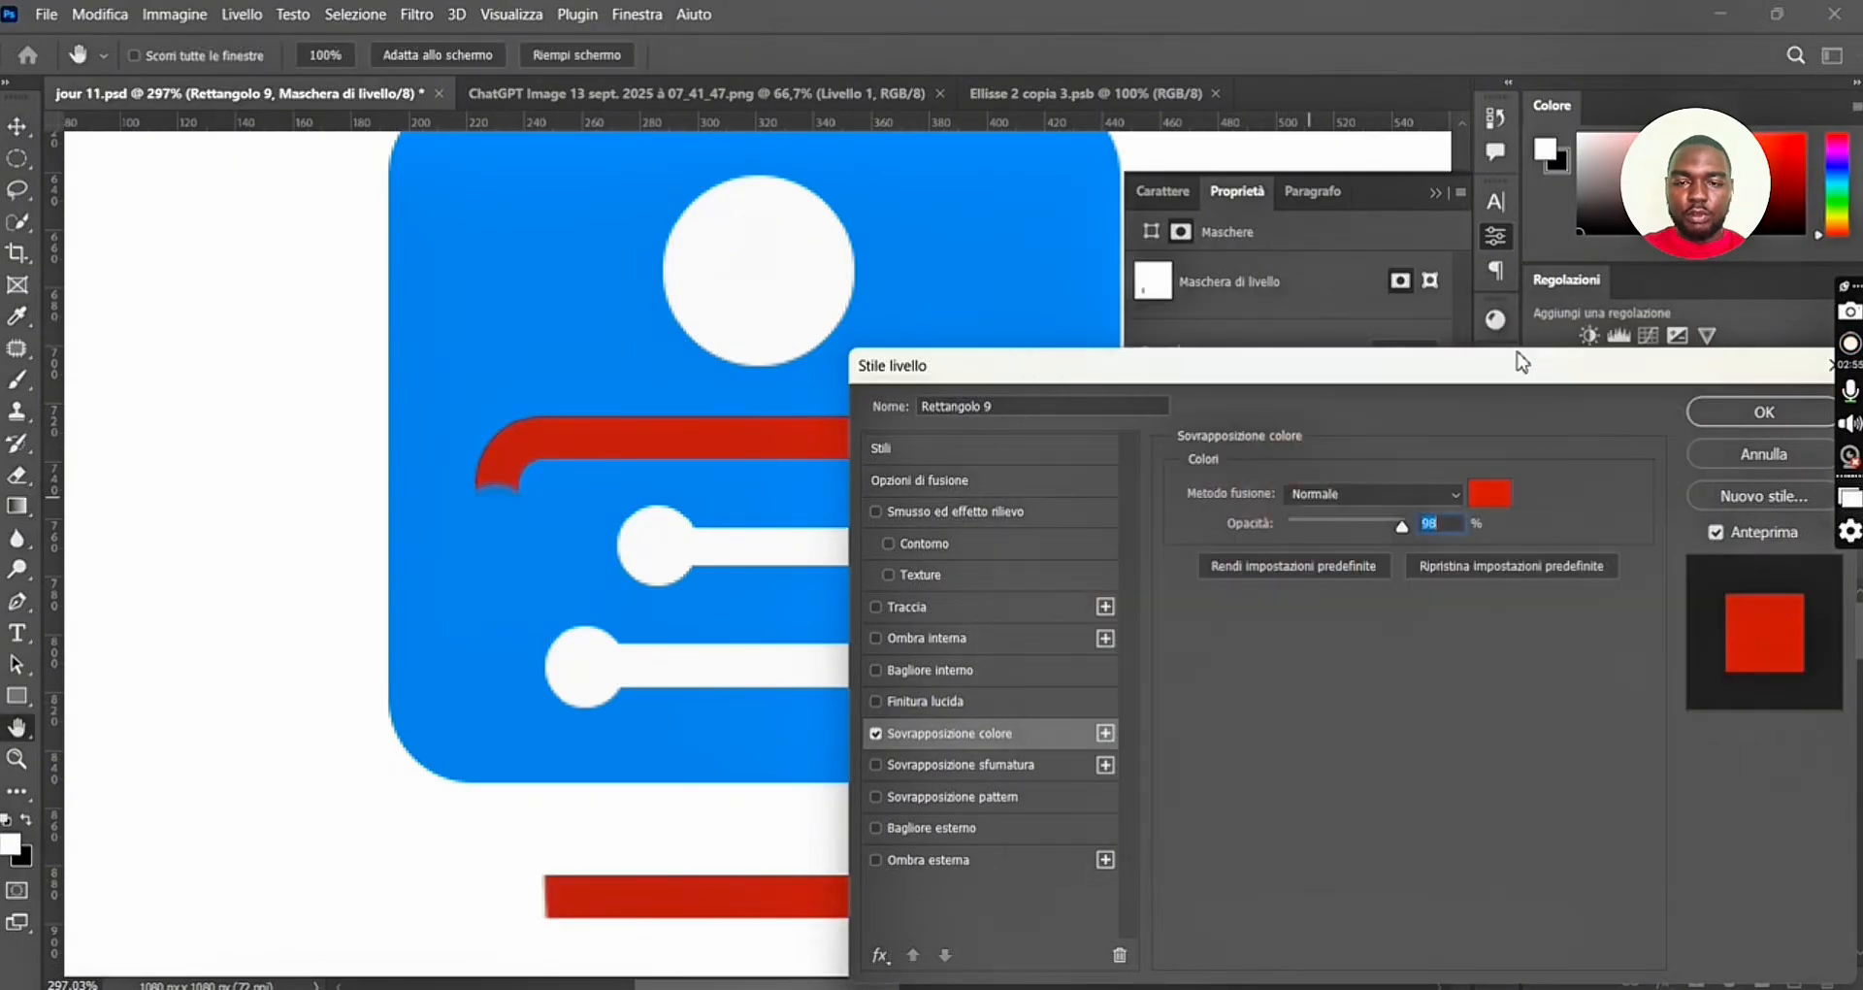
click(1761, 415)
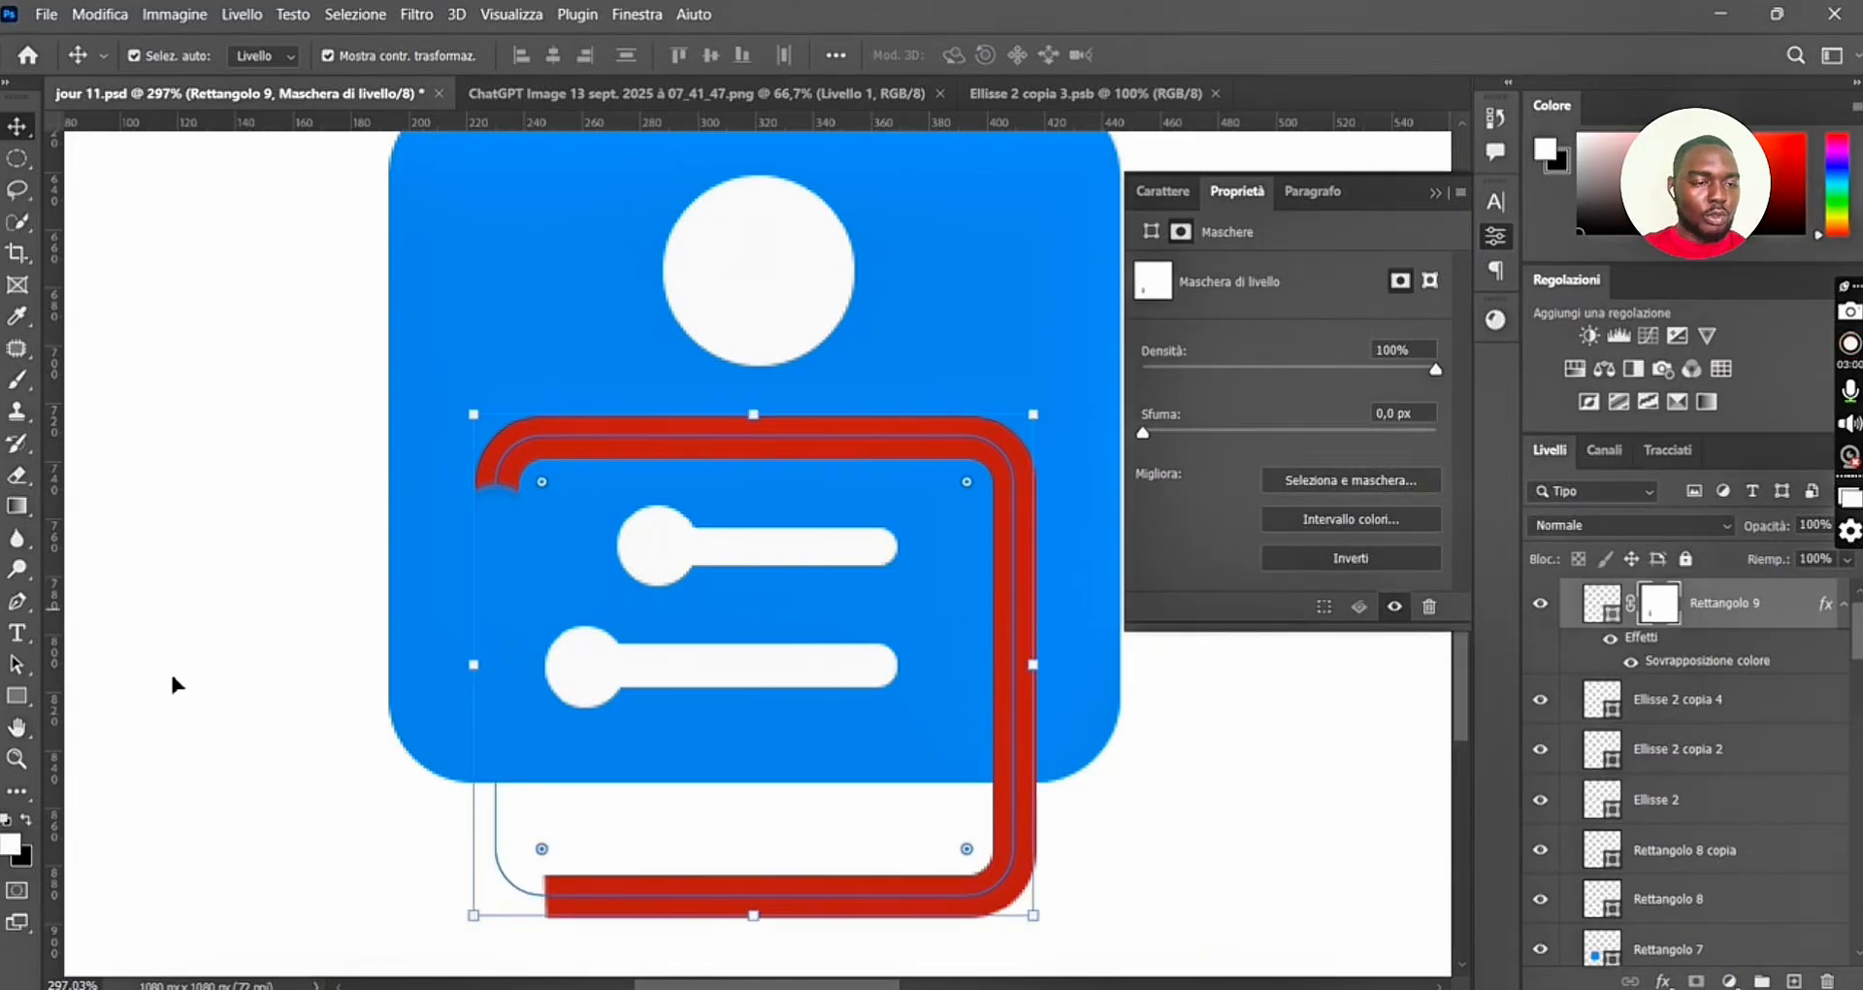
Erase the frame's remaining lower edge and lower-right corner on the layer mask.
click(17, 474)
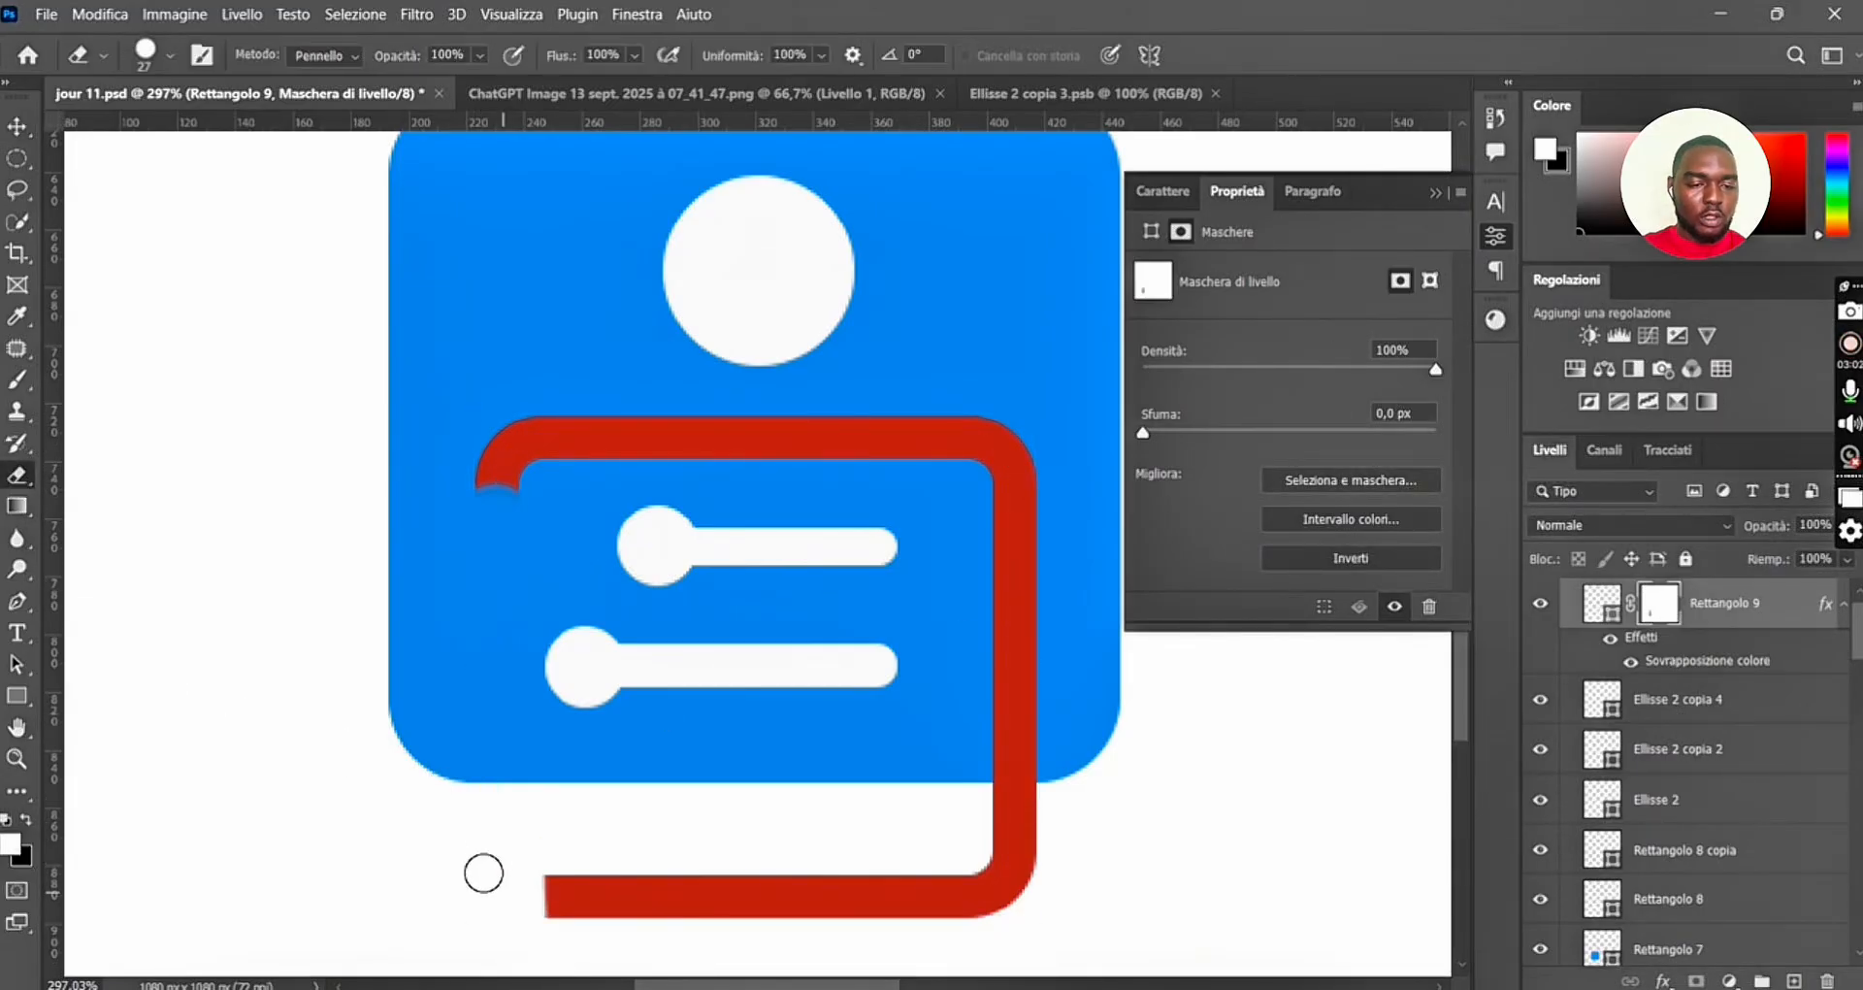
drag(492, 877, 551, 888)
mouse_move(787, 880)
mouse_down()
mouse_move(1123, 873)
mouse_move(978, 833)
mouse_up()
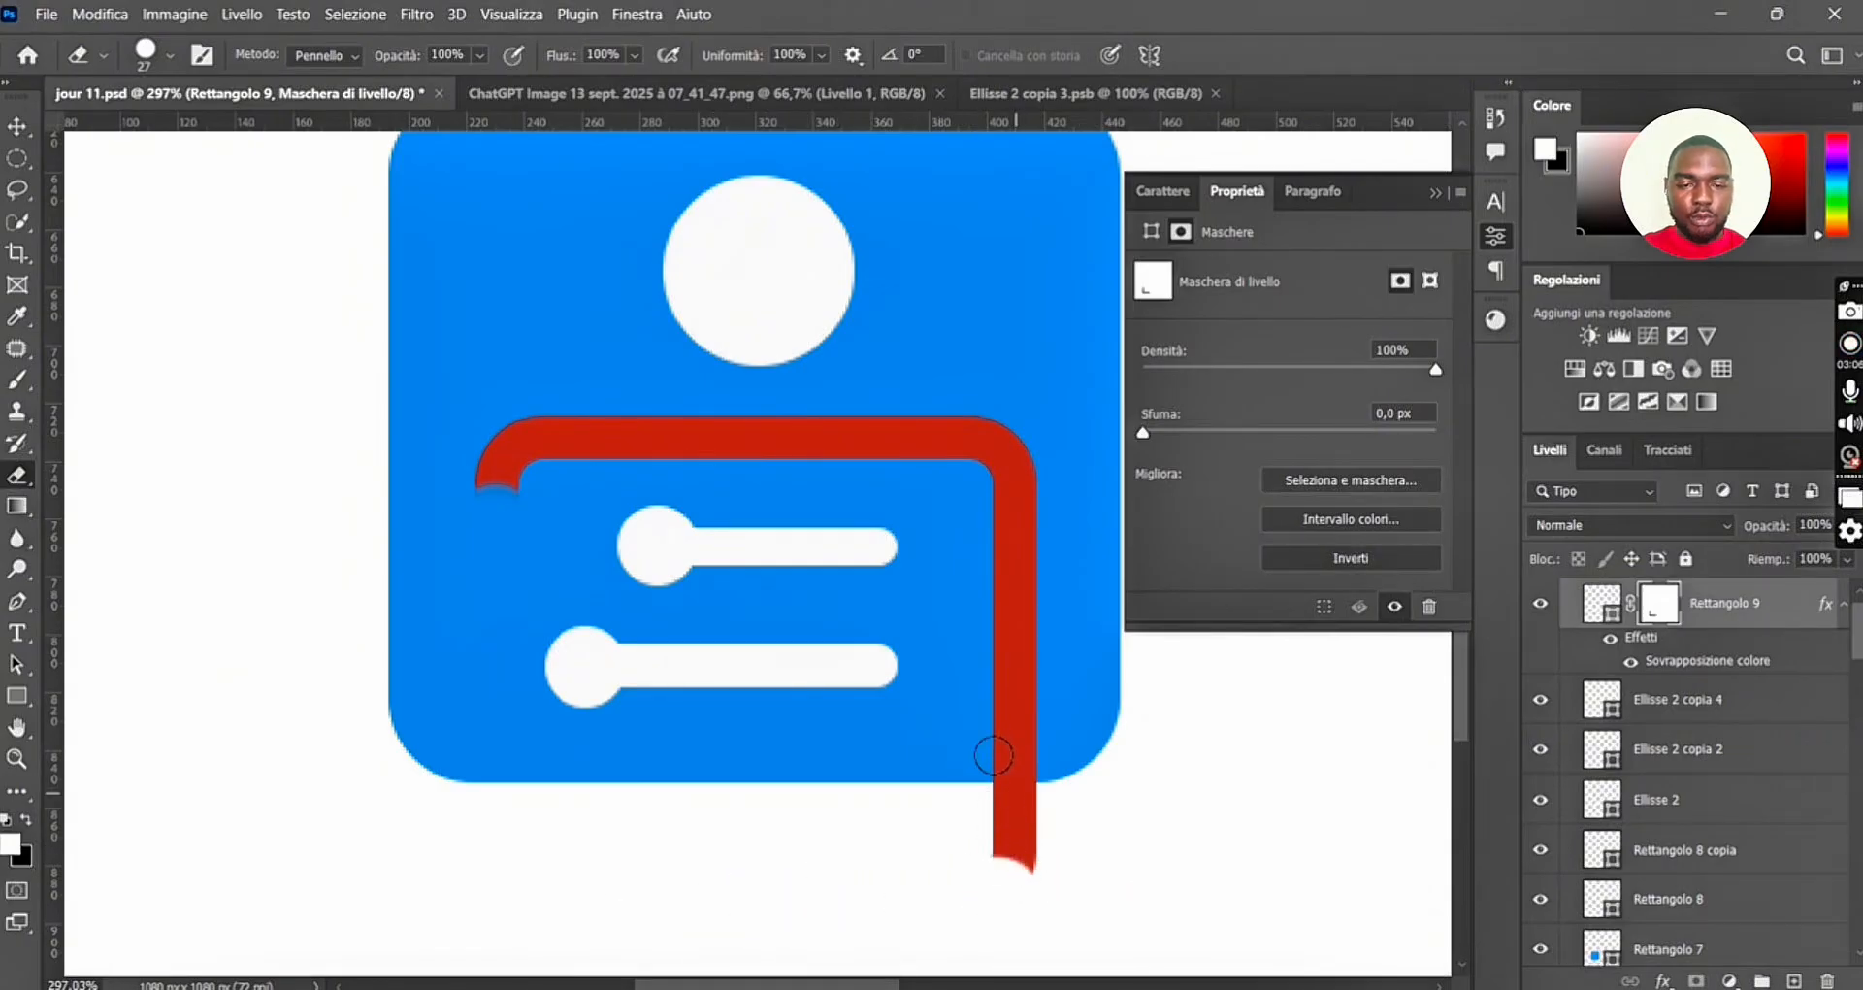
Erase the frame's right leg where it extends past the blue square, trimming it flush with the square's lower edge.
scroll(985, 766, up, 5)
scroll(930, 643, up, 5)
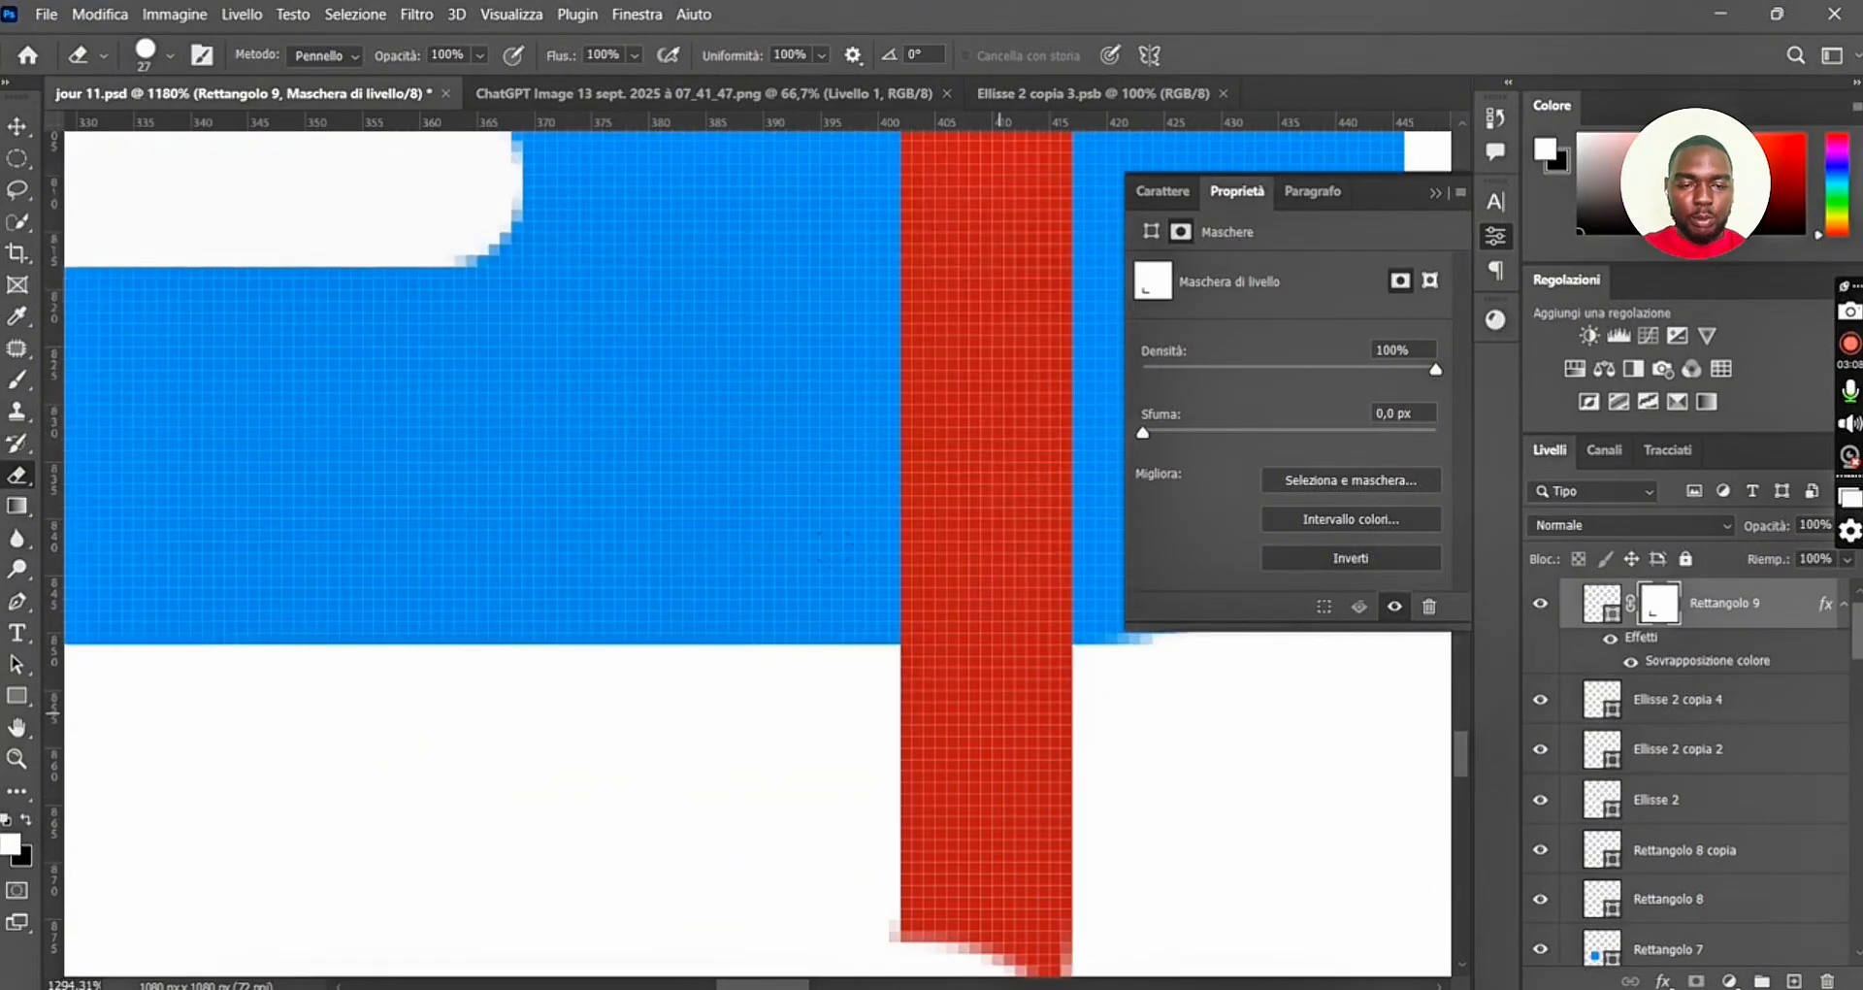
scroll(736, 669, down, 3)
scroll(1038, 791, down, 1)
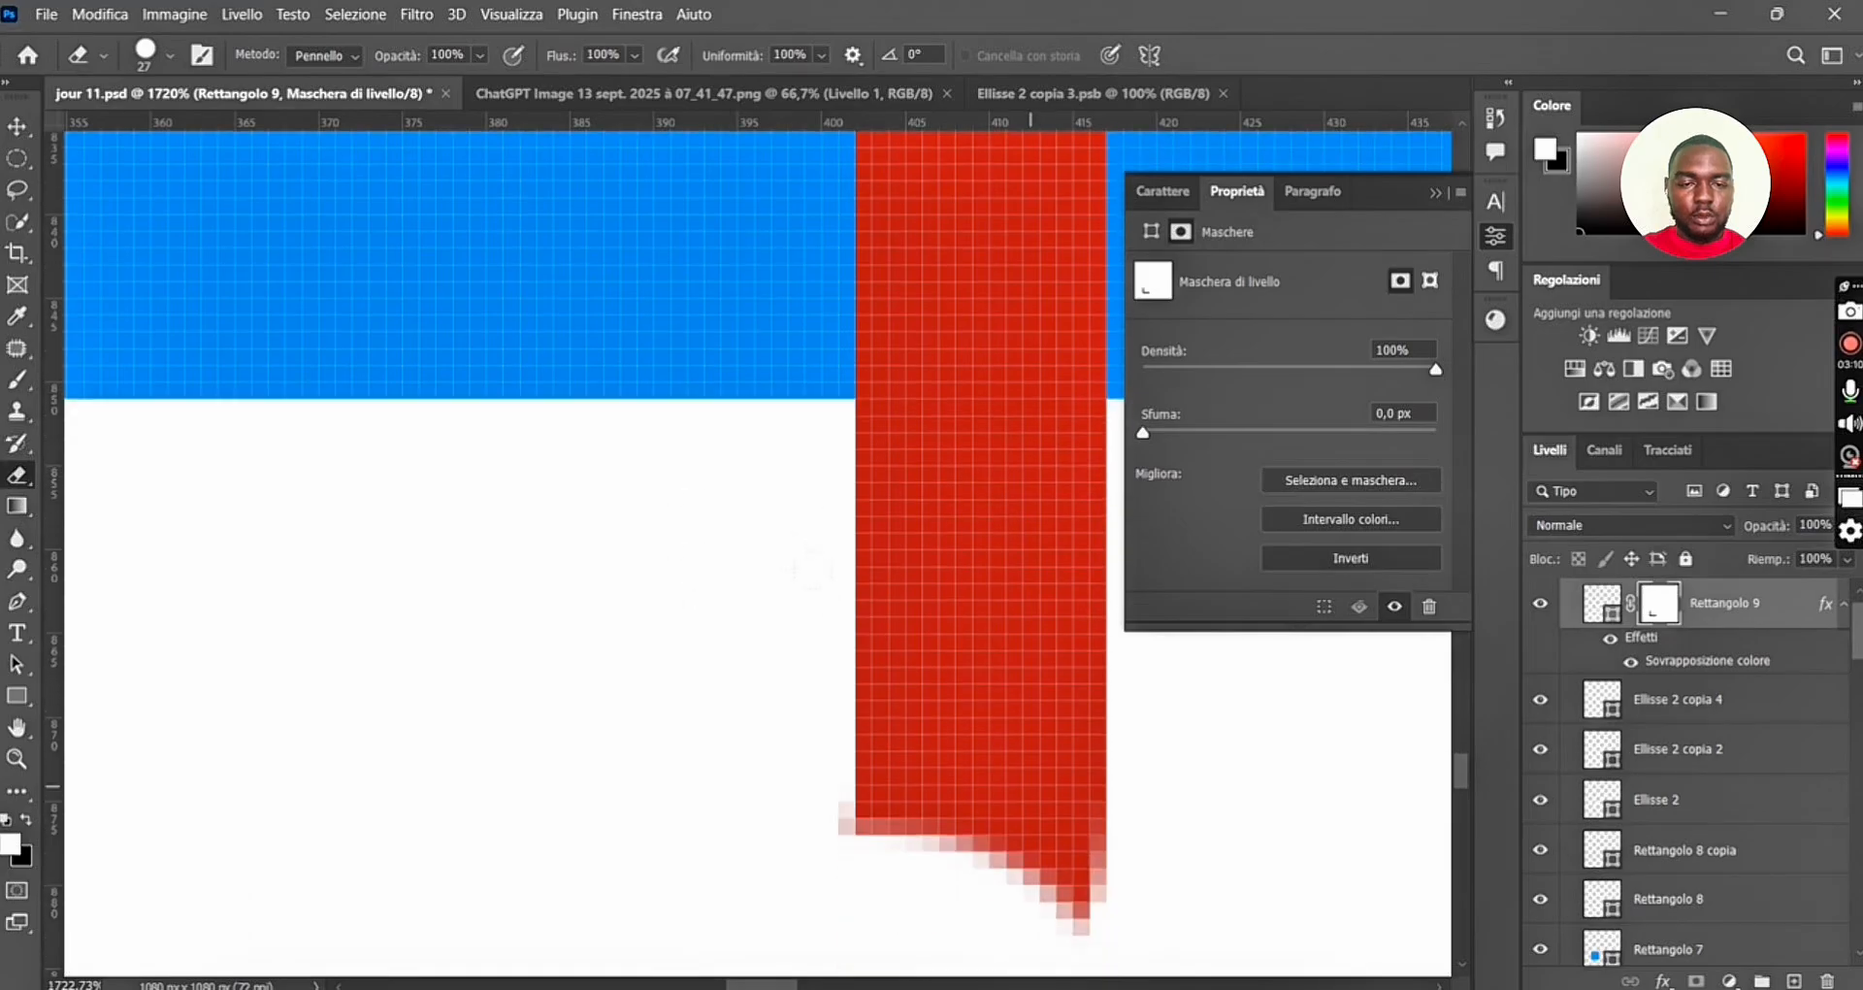
click(988, 751)
click(970, 684)
scroll(965, 684, up, 3)
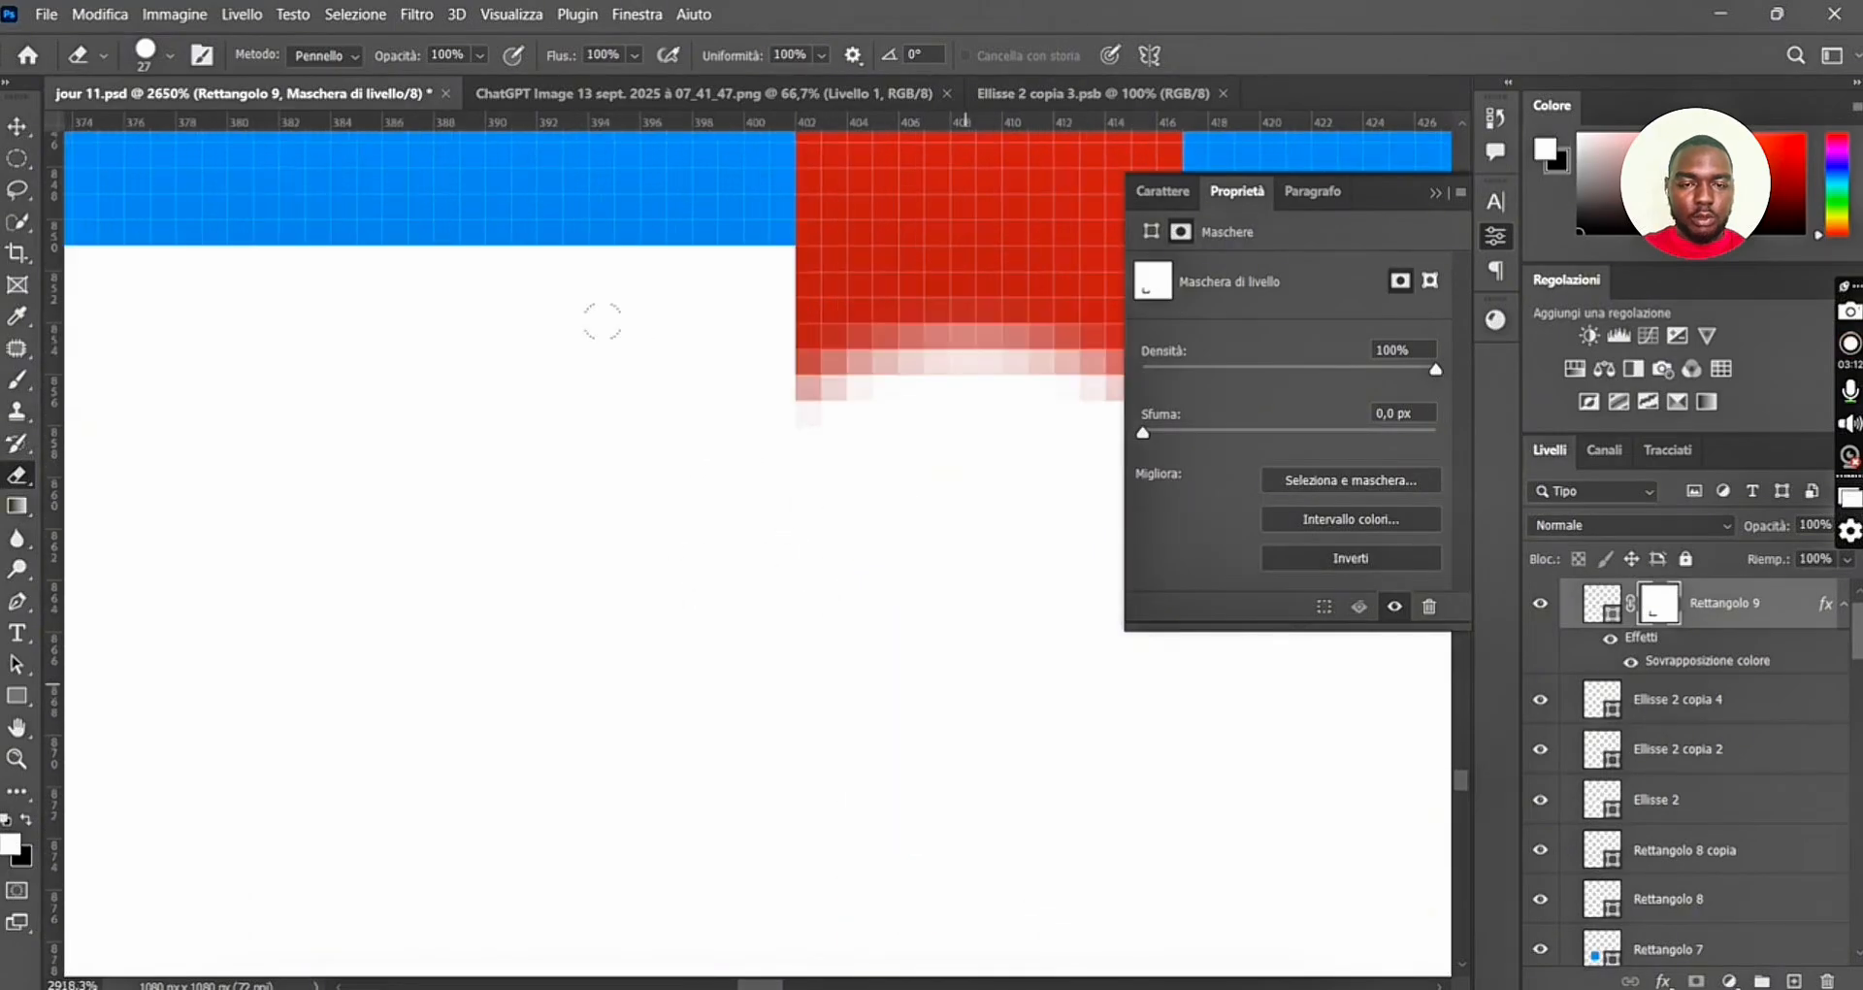
scroll(529, 736, down, 2)
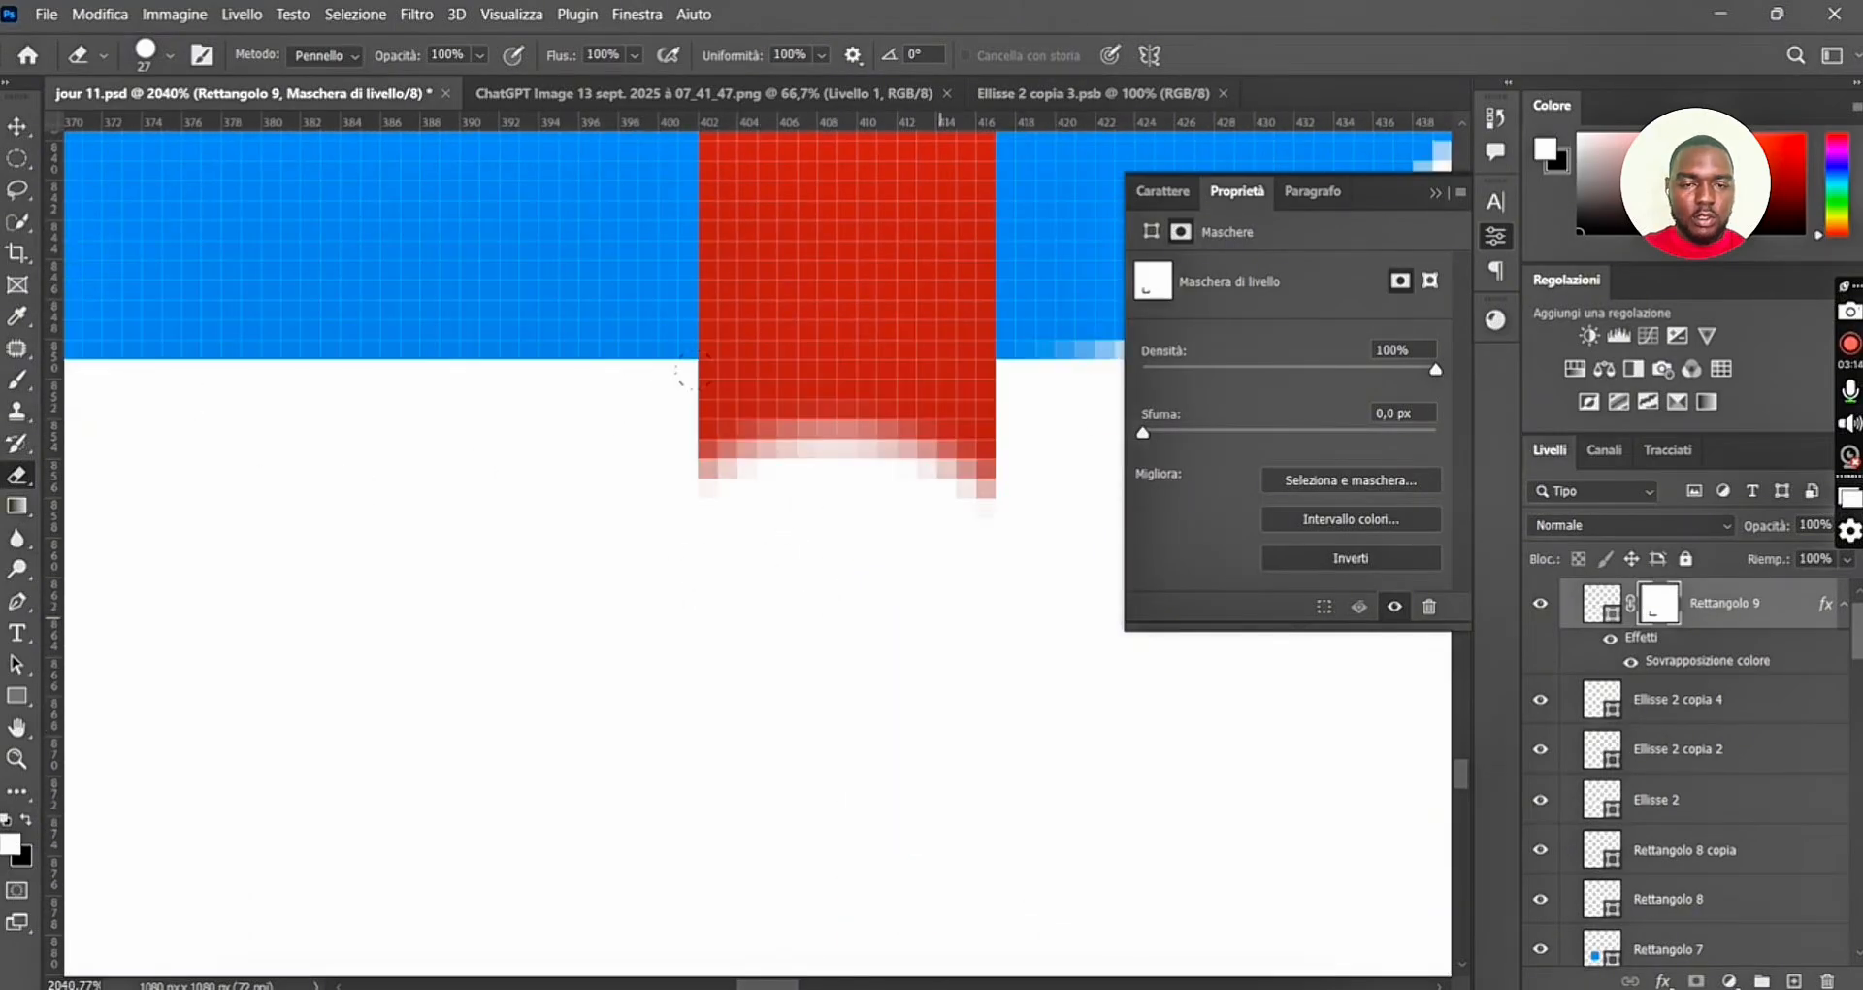
click(966, 625)
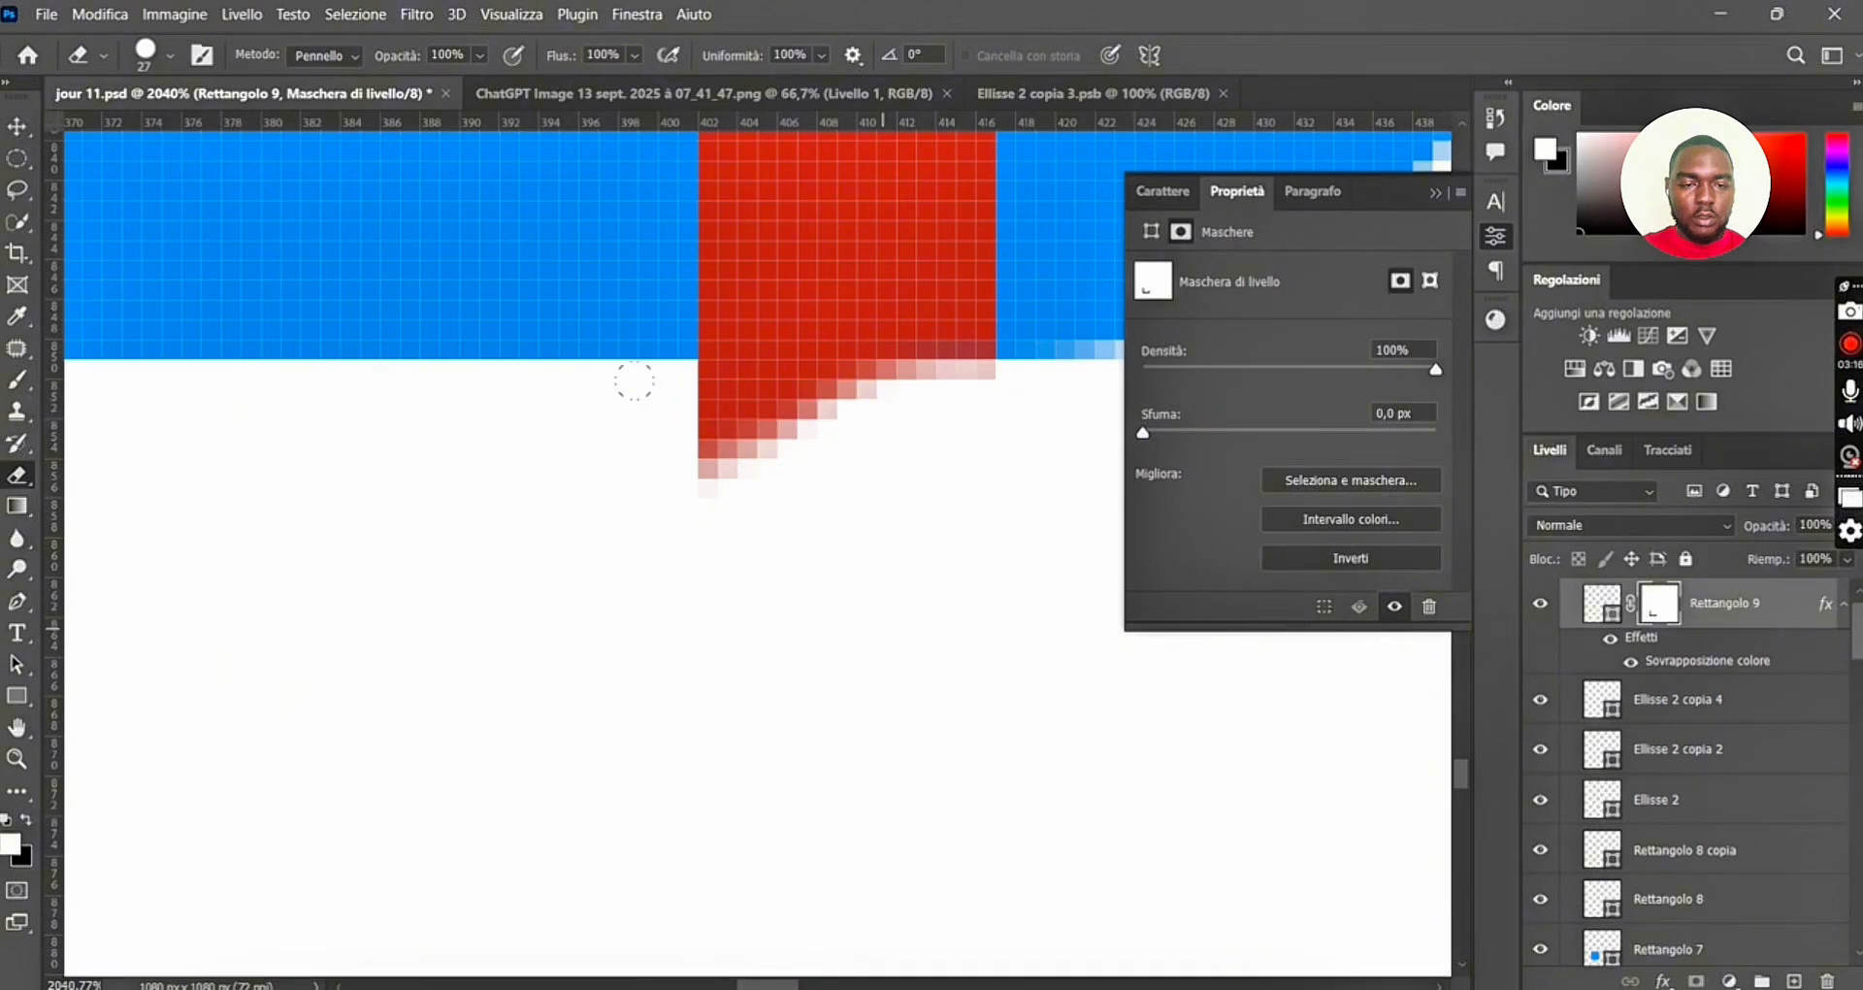
click(883, 628)
click(812, 635)
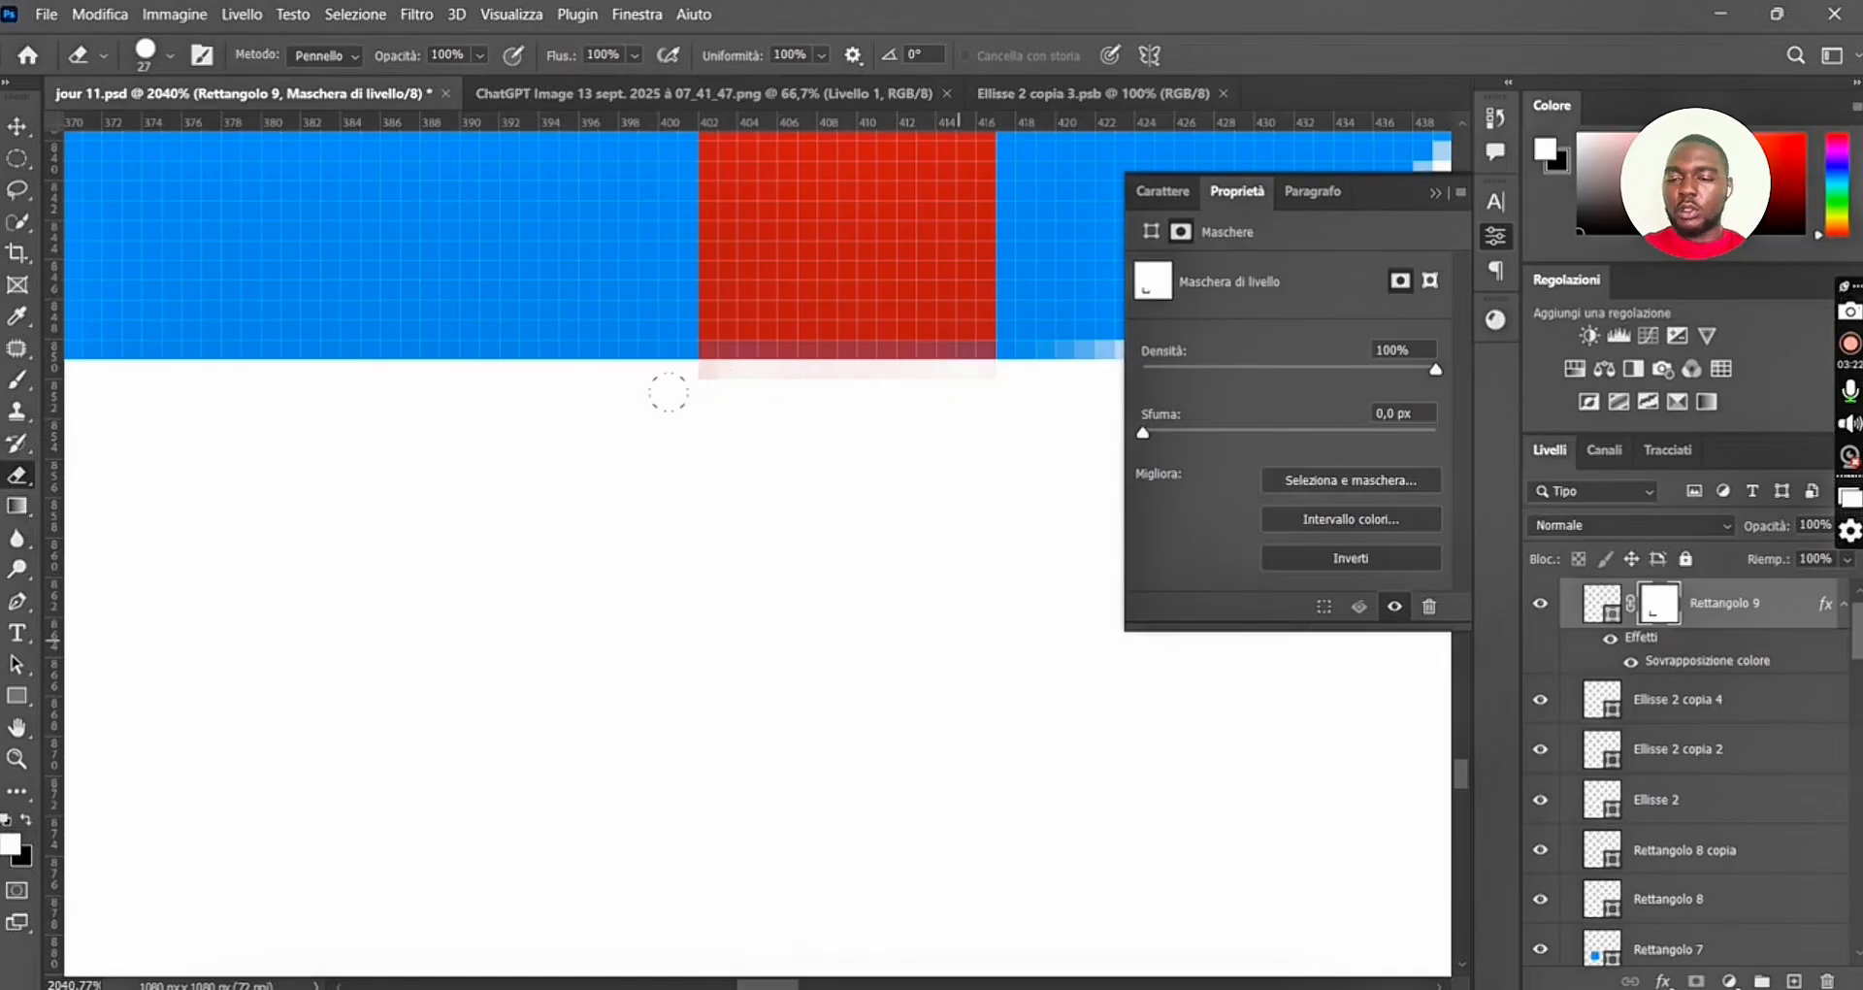
Erase the ragged end of the frame's left stub to give it a clean flat cut.
scroll(957, 499, down, 10)
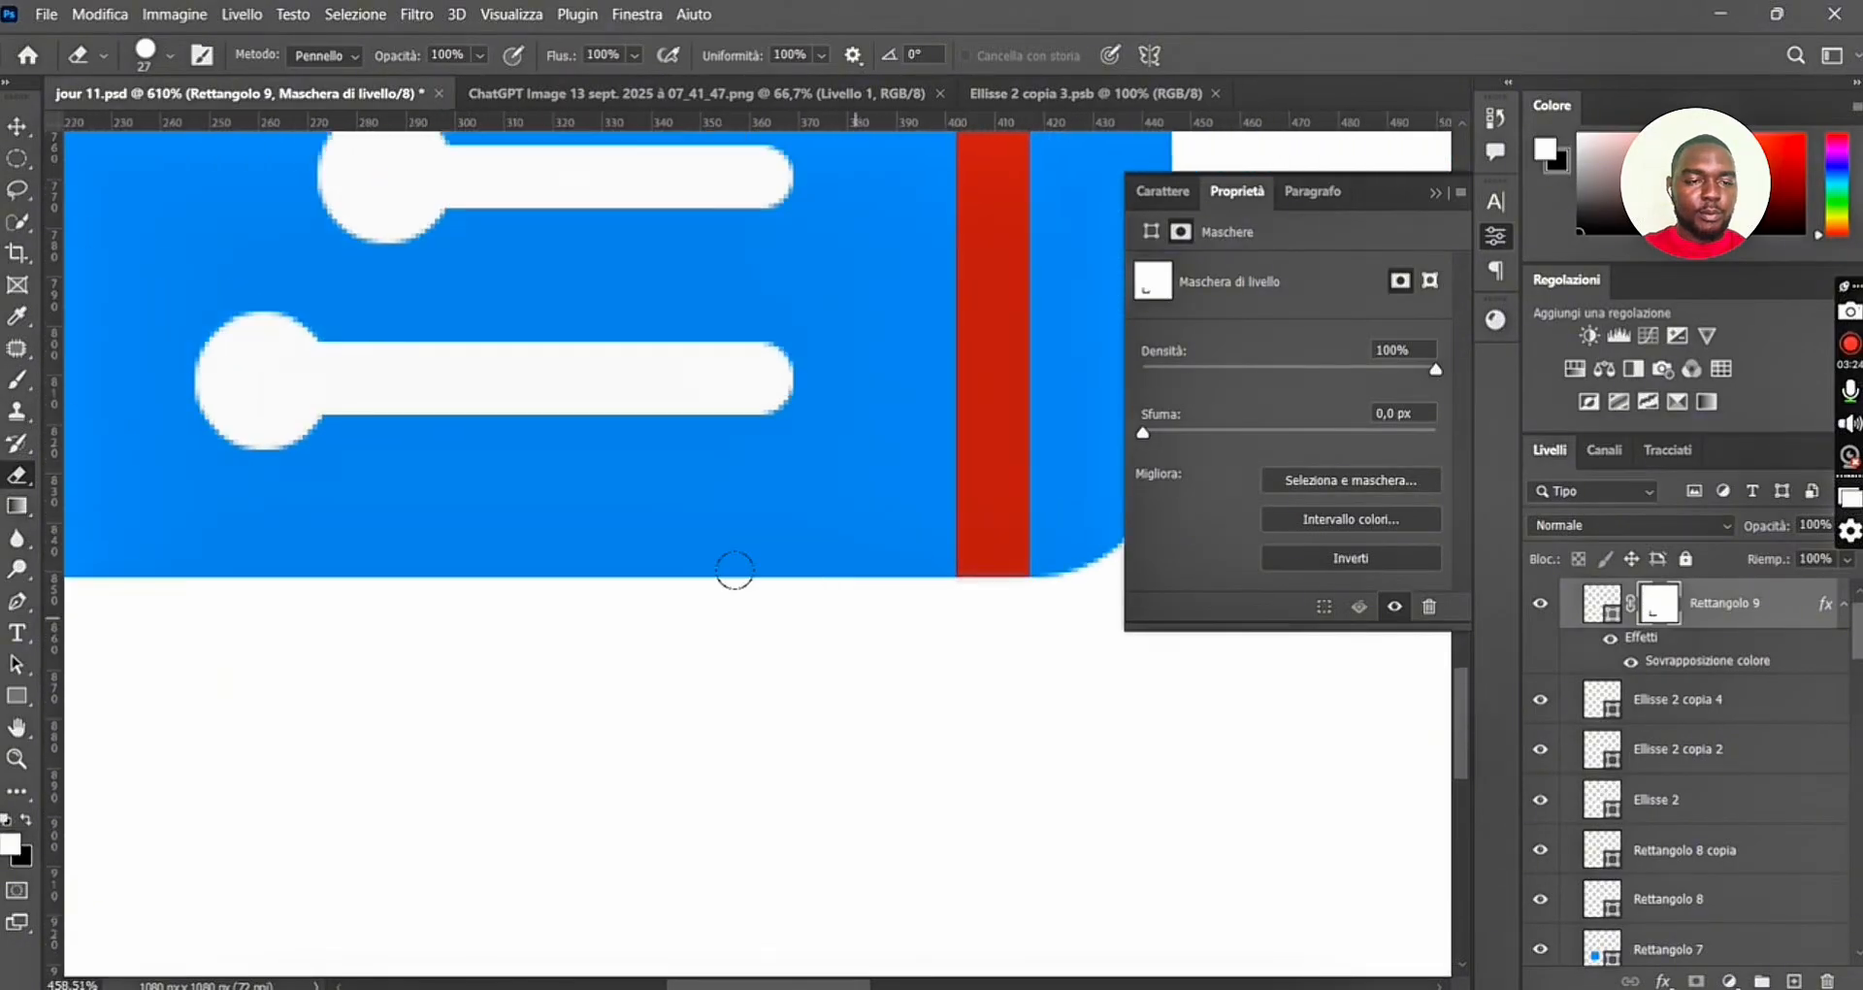
scroll(462, 450, up, 4)
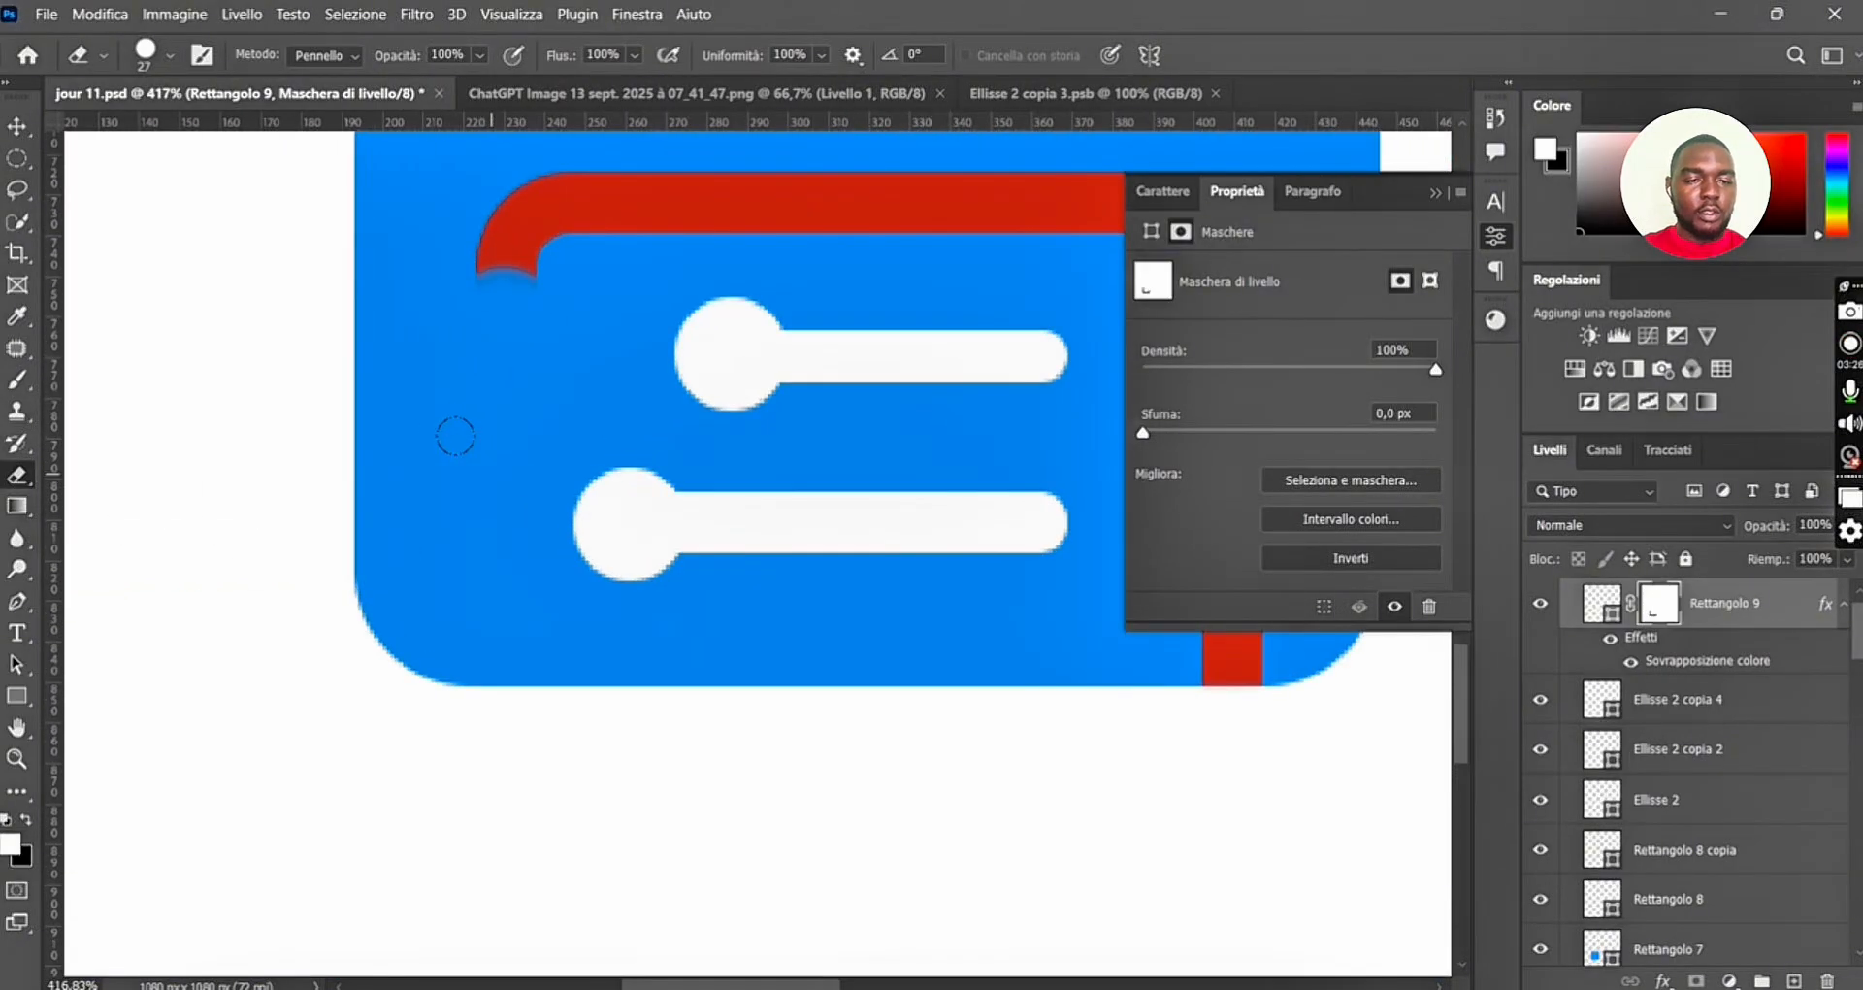
scroll(561, 350, up, 2)
mouse_move(497, 346)
mouse_down()
mouse_move(536, 342)
mouse_move(430, 345)
mouse_up()
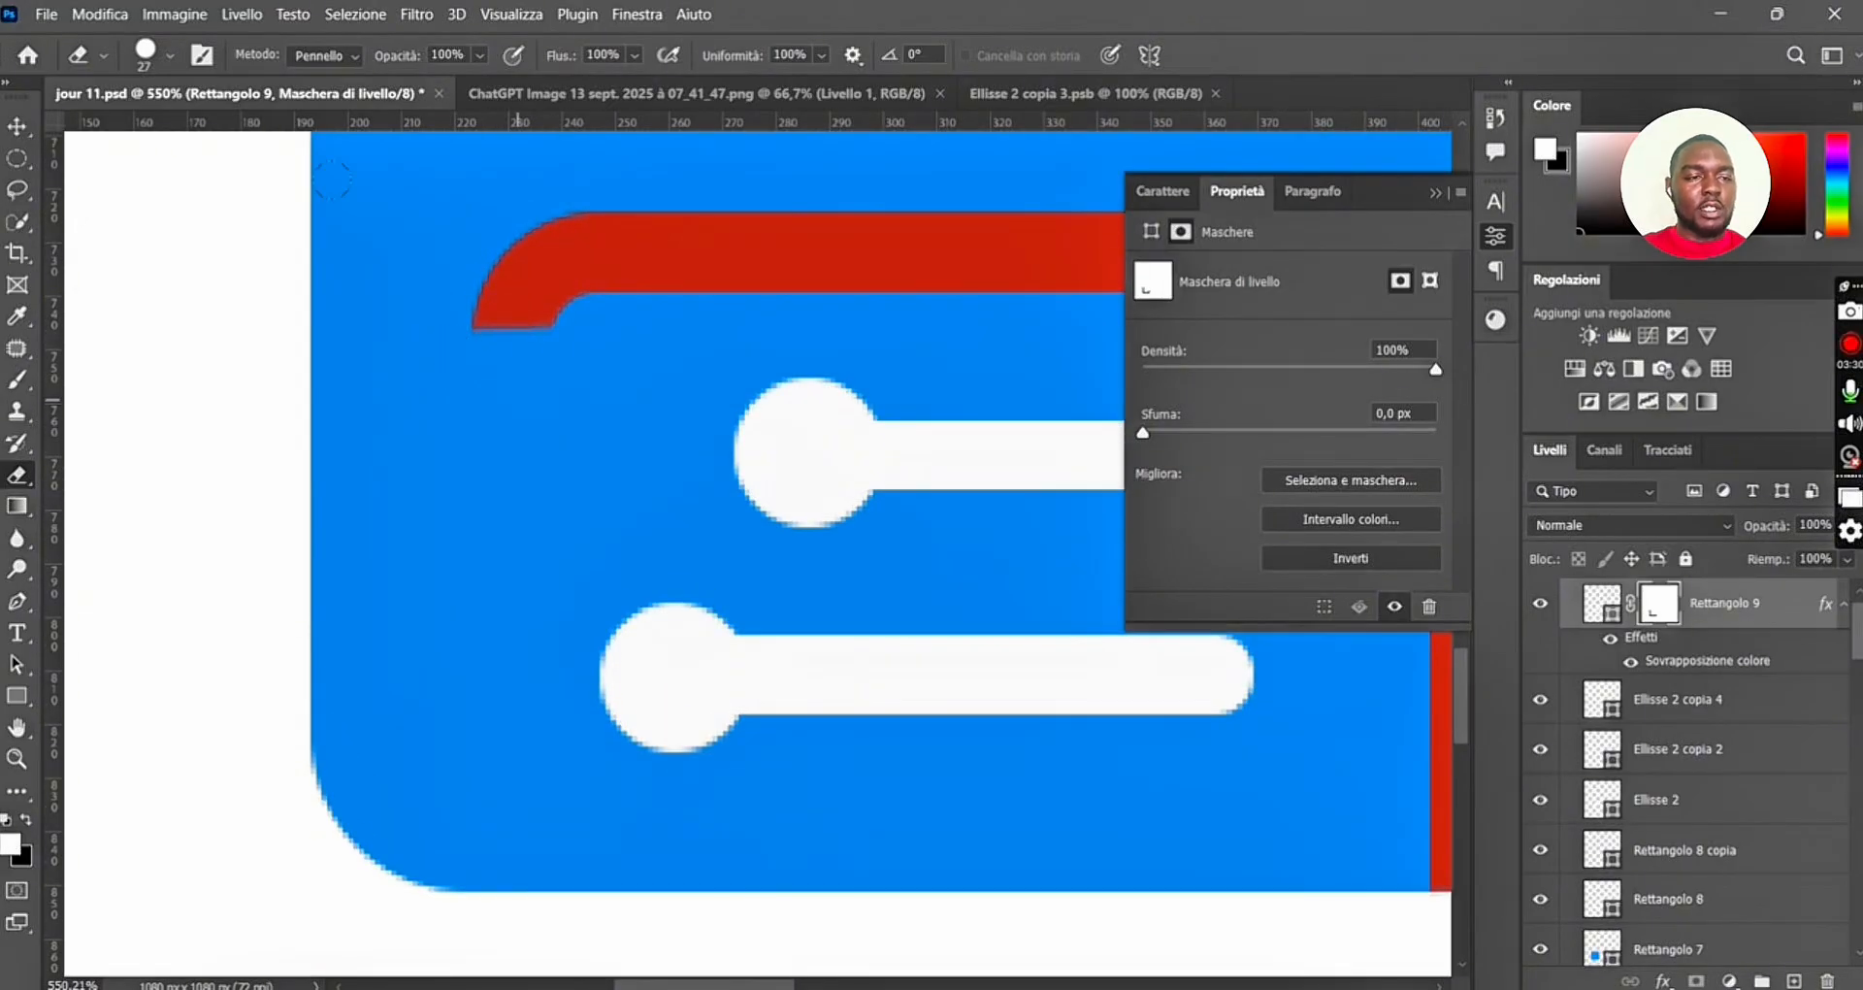
Set the Eraser size to 15 px and restore part of the mask to give the frame's left stub a rounded tip.
click(170, 56)
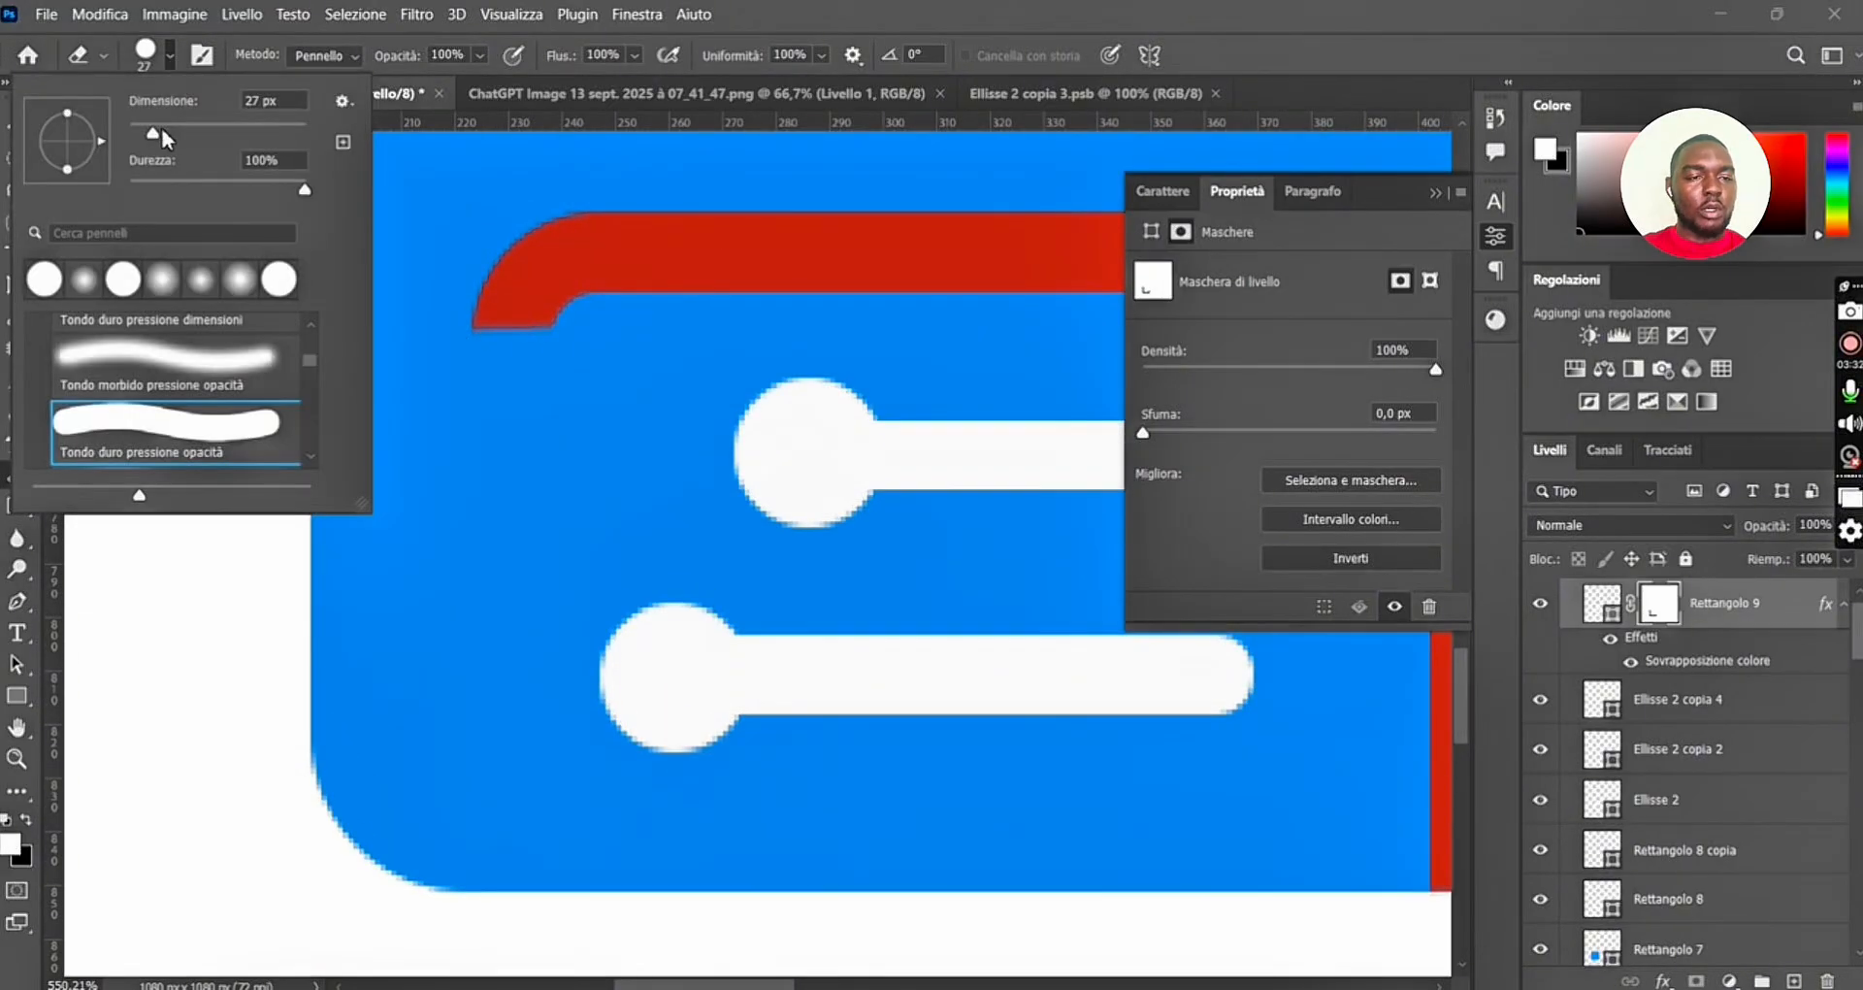
double_click(254, 100)
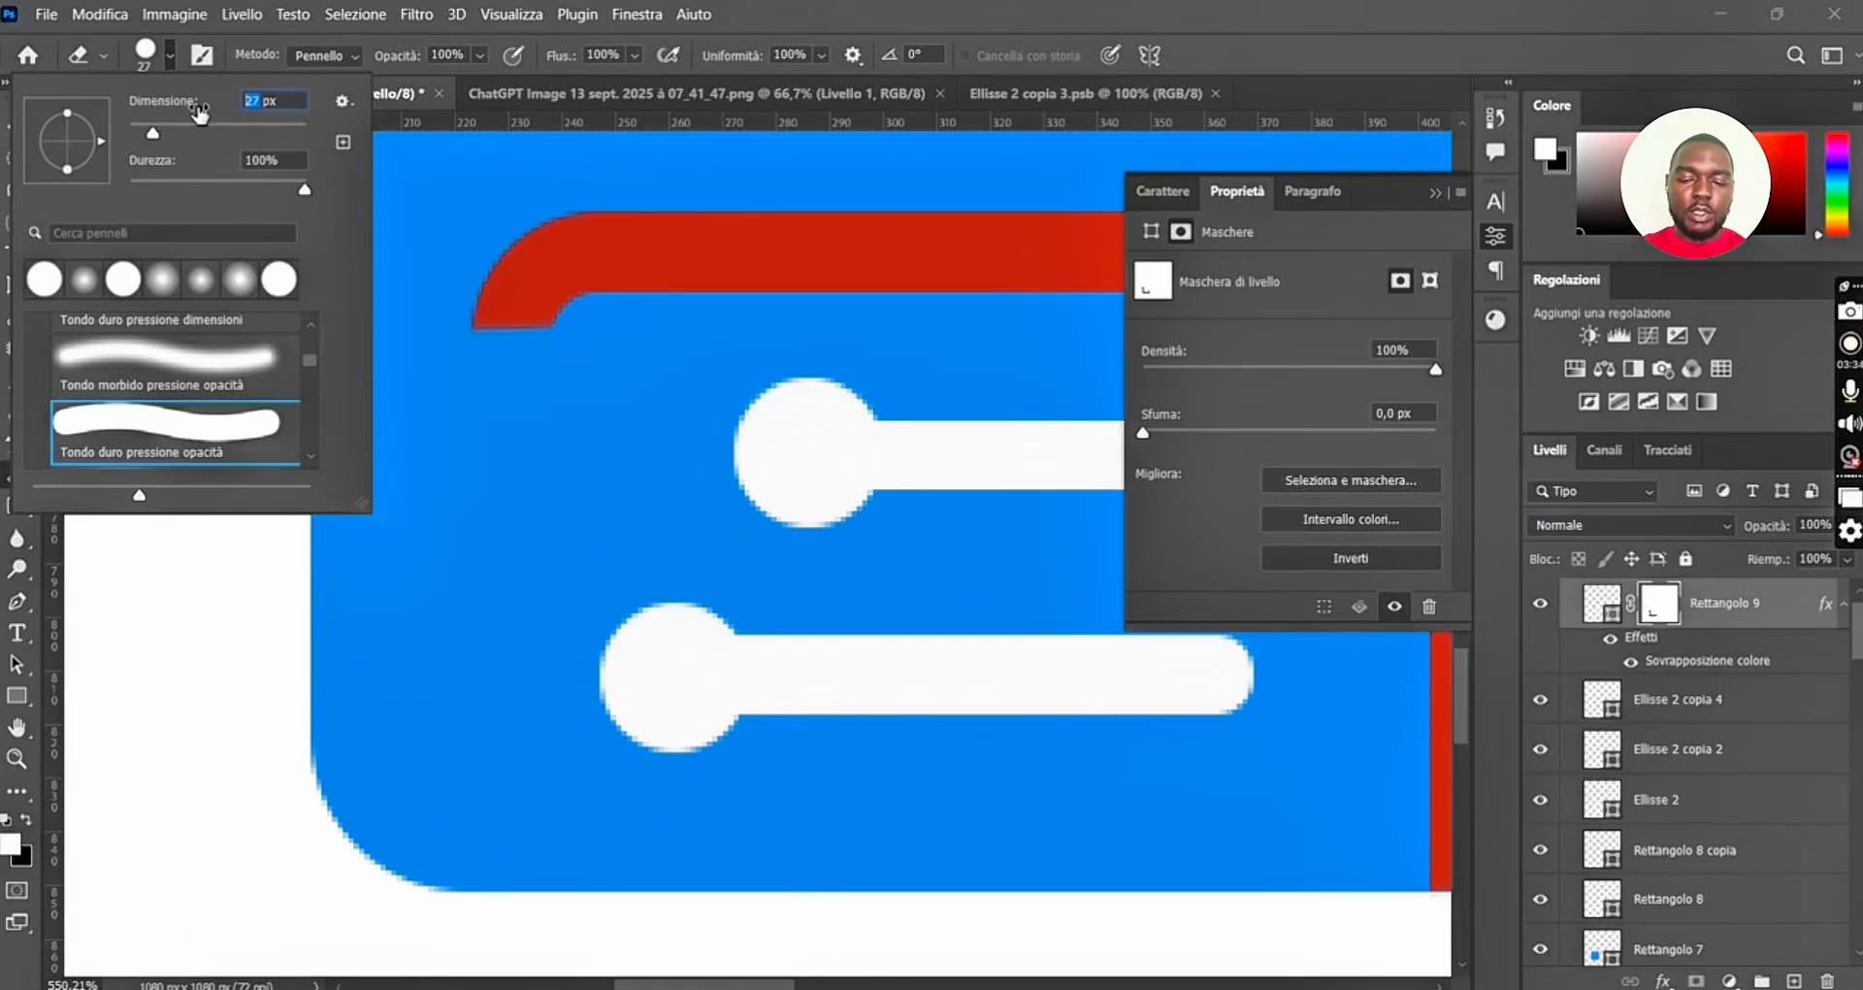
text(15)
key(Return)
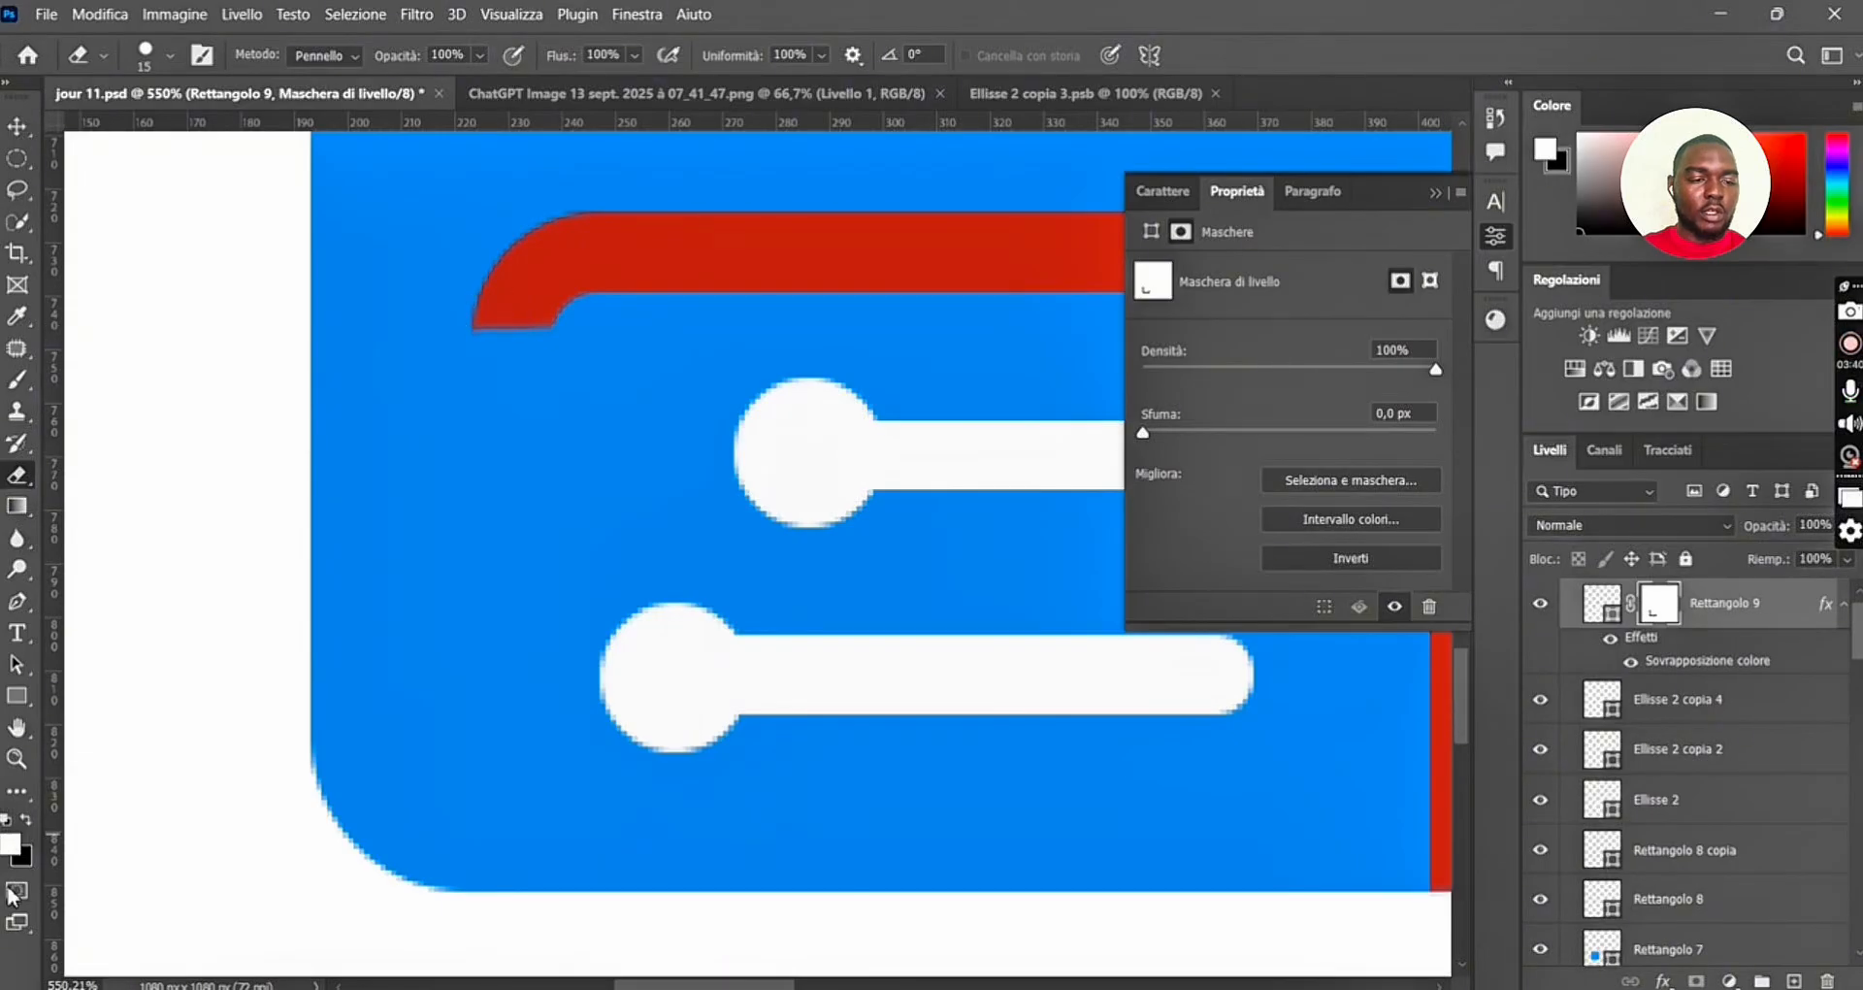
click(25, 820)
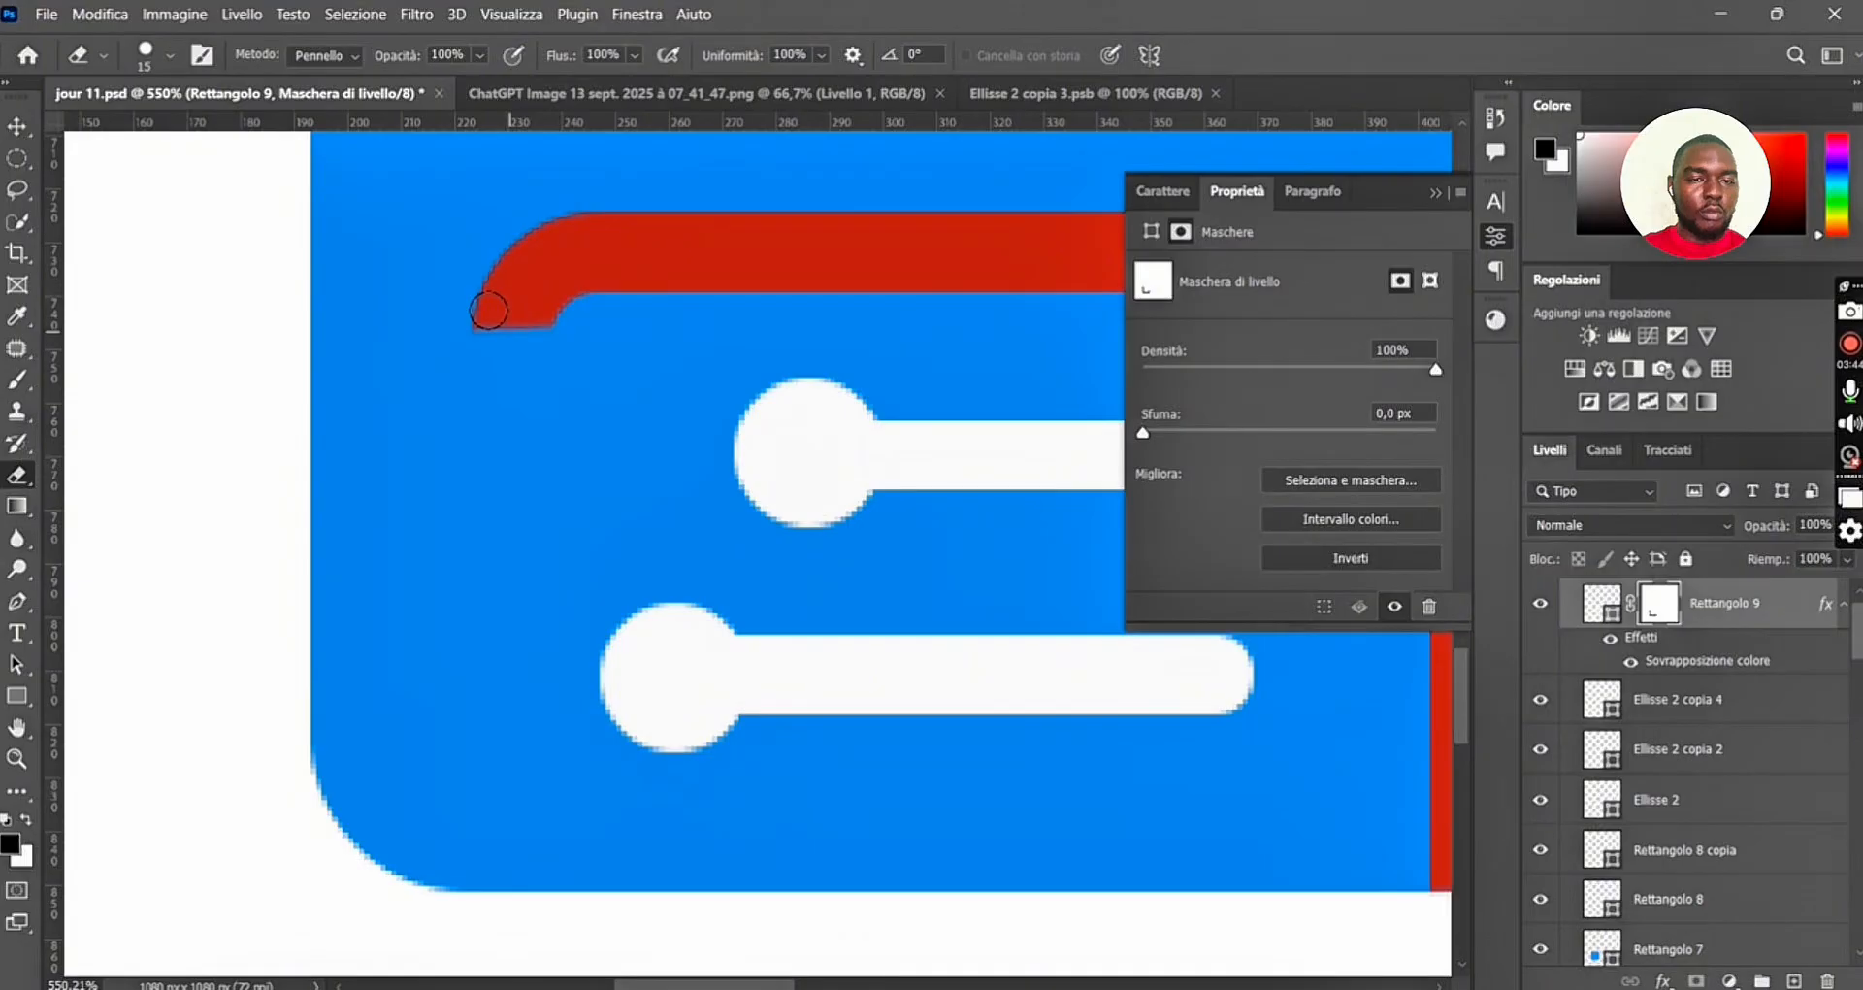
drag(491, 308, 516, 345)
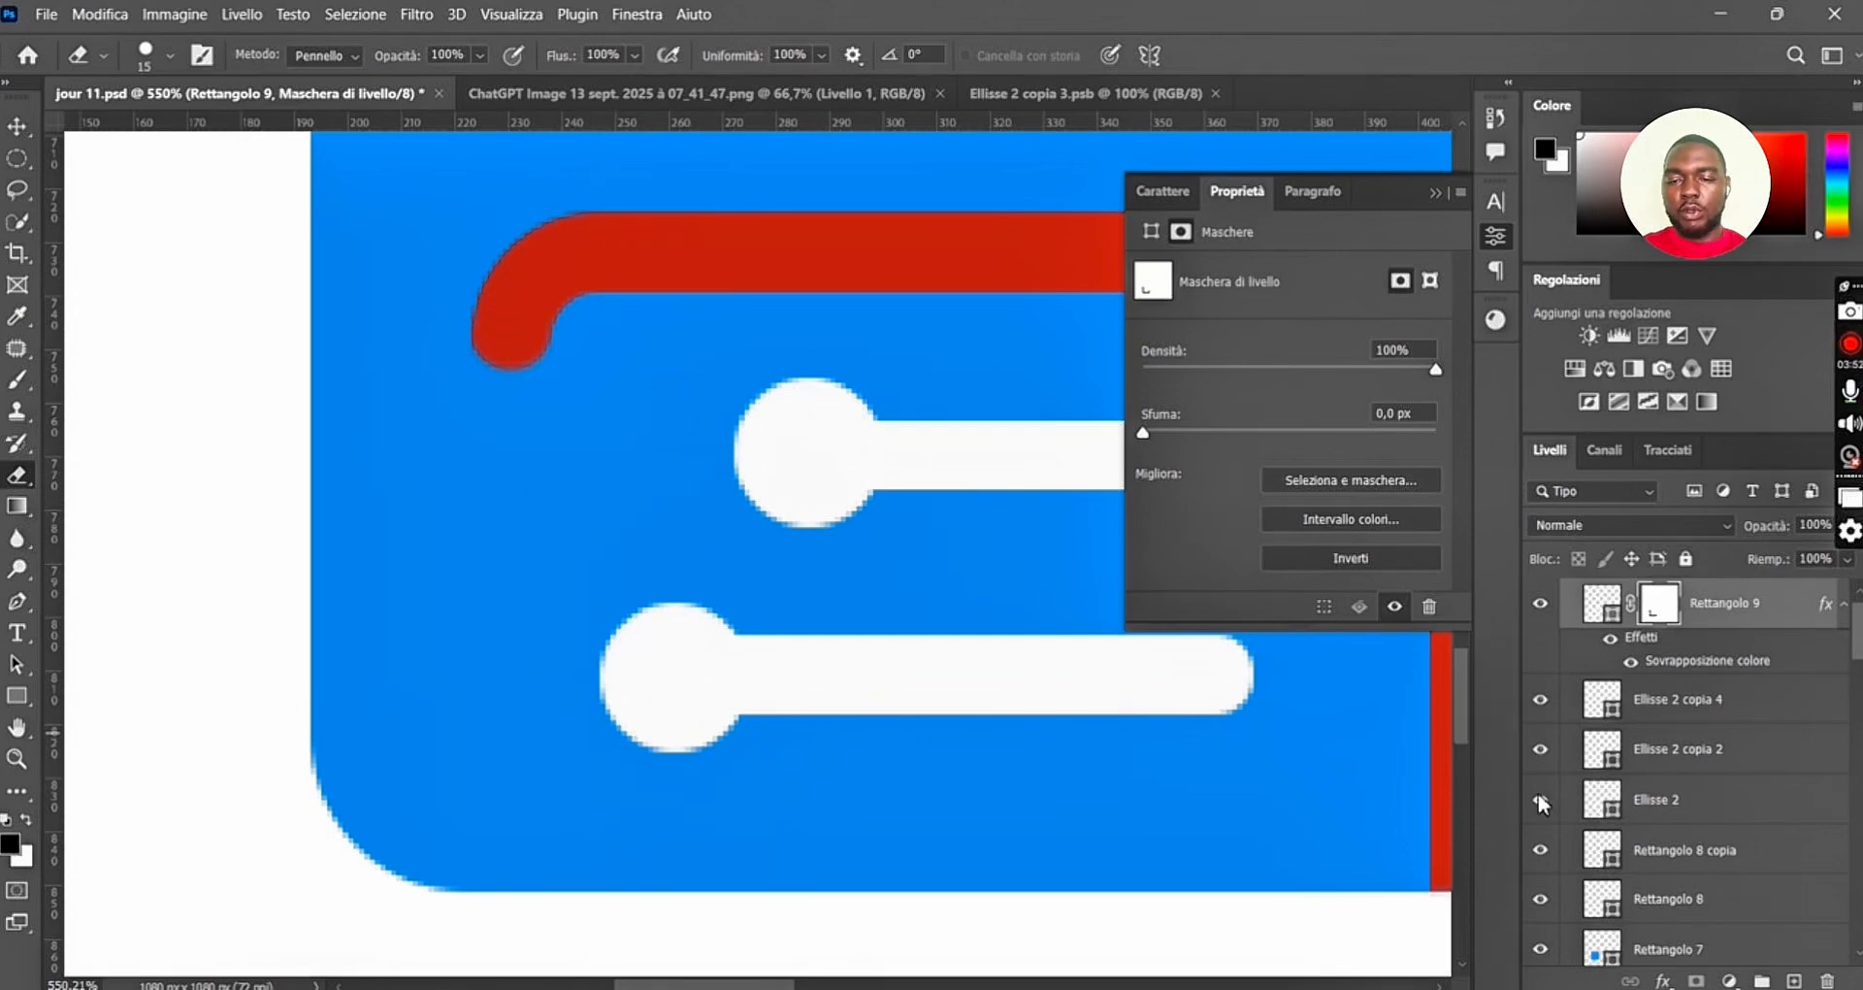
Hide the frame's color overlay effect and compare the whole rebuilt emblem with the reference logo above it.
click(1632, 661)
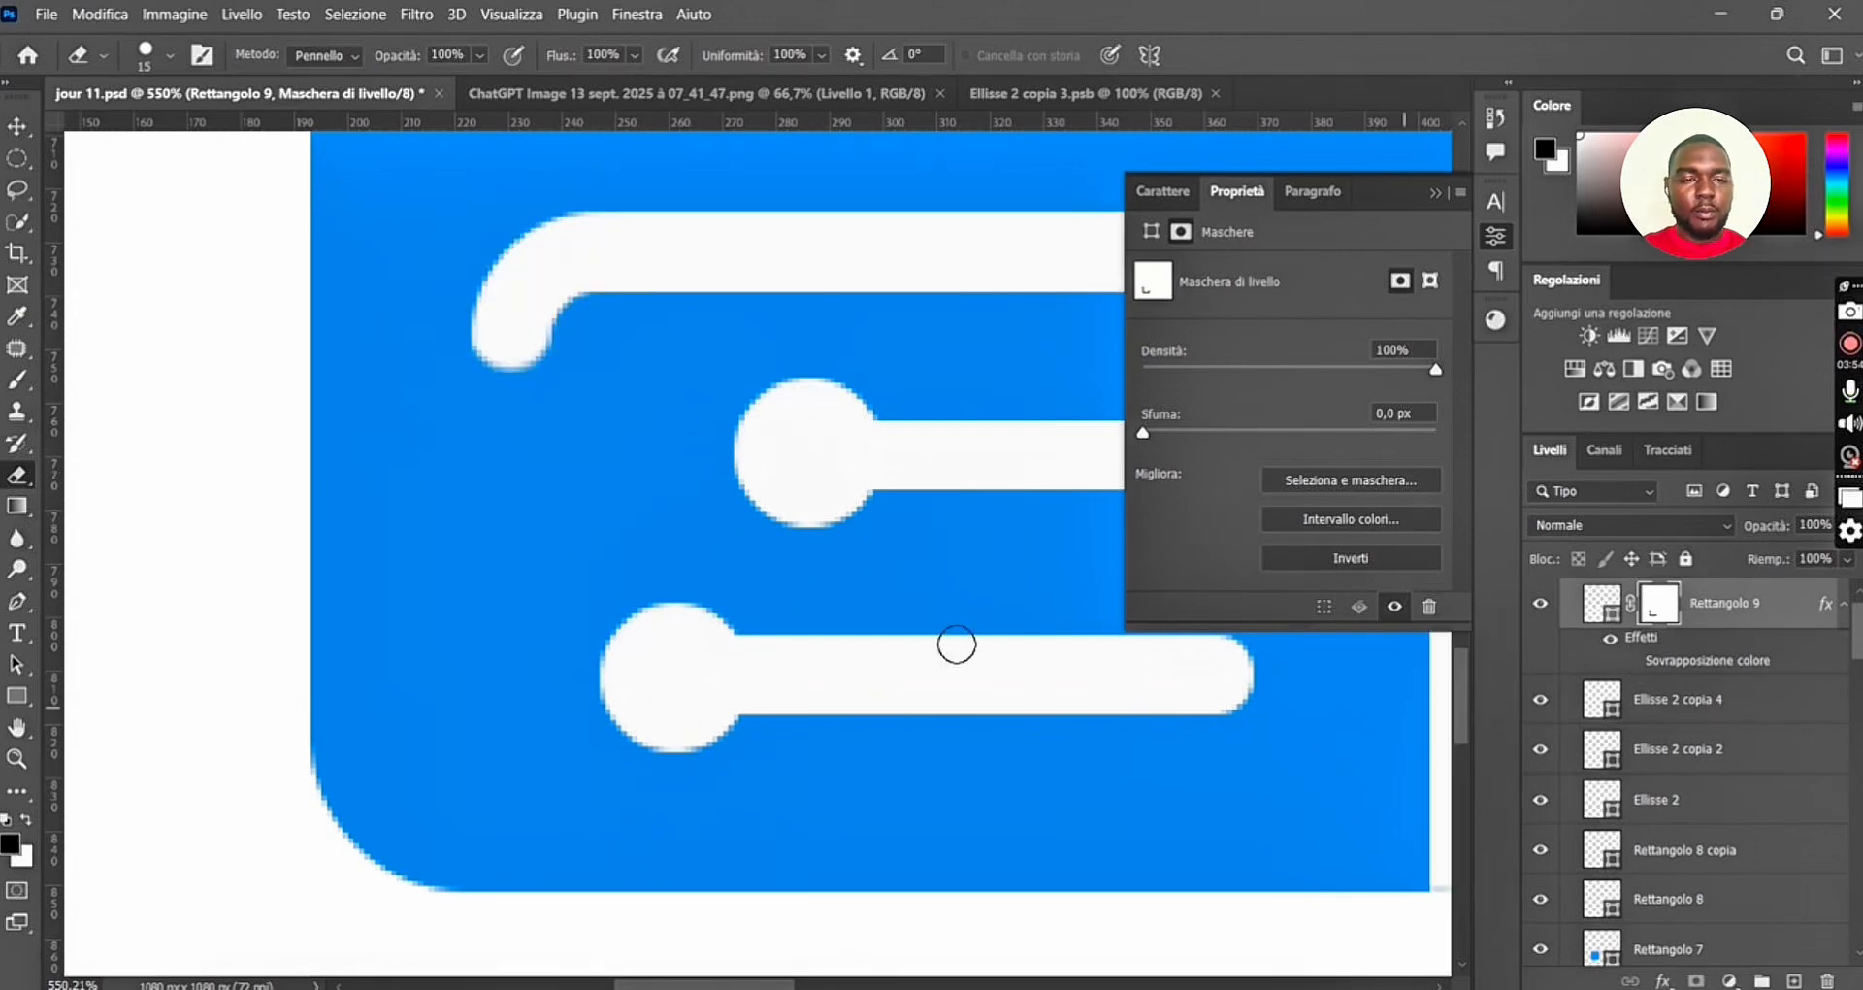
scroll(494, 599, down, 2)
scroll(502, 614, down, 4)
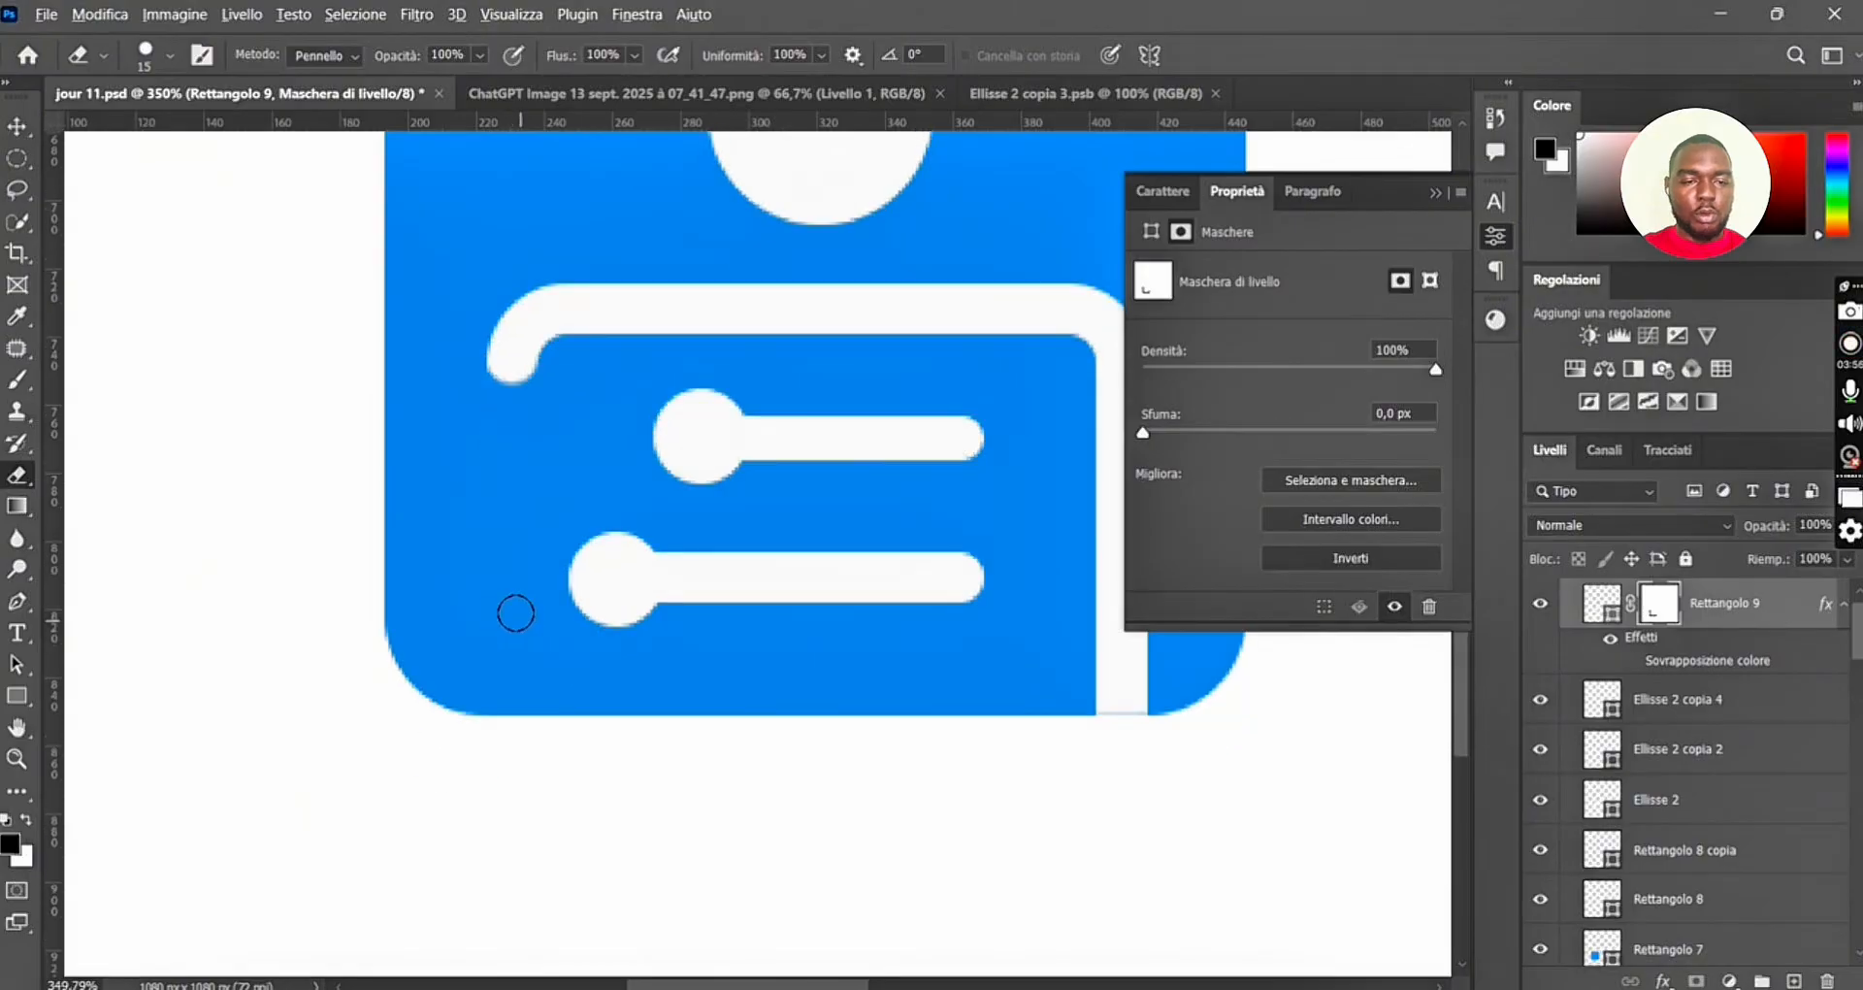
scroll(626, 642, down, 2)
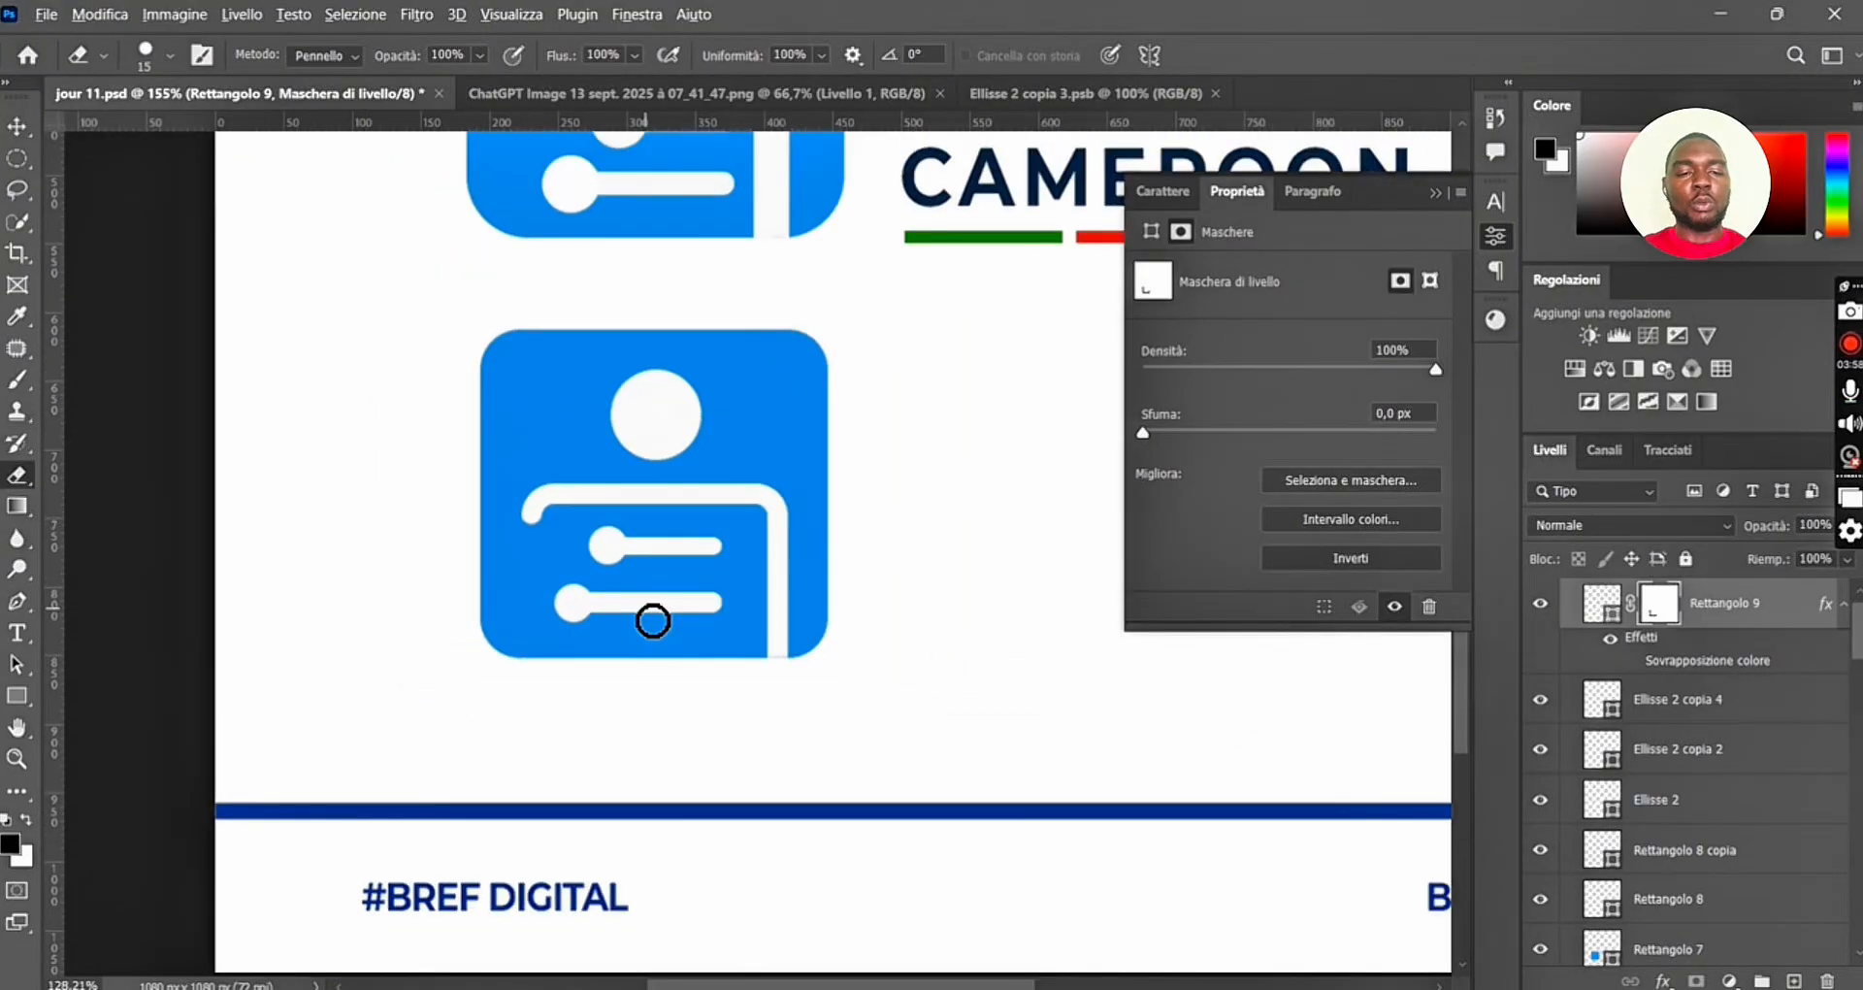
scroll(692, 641, down, 1)
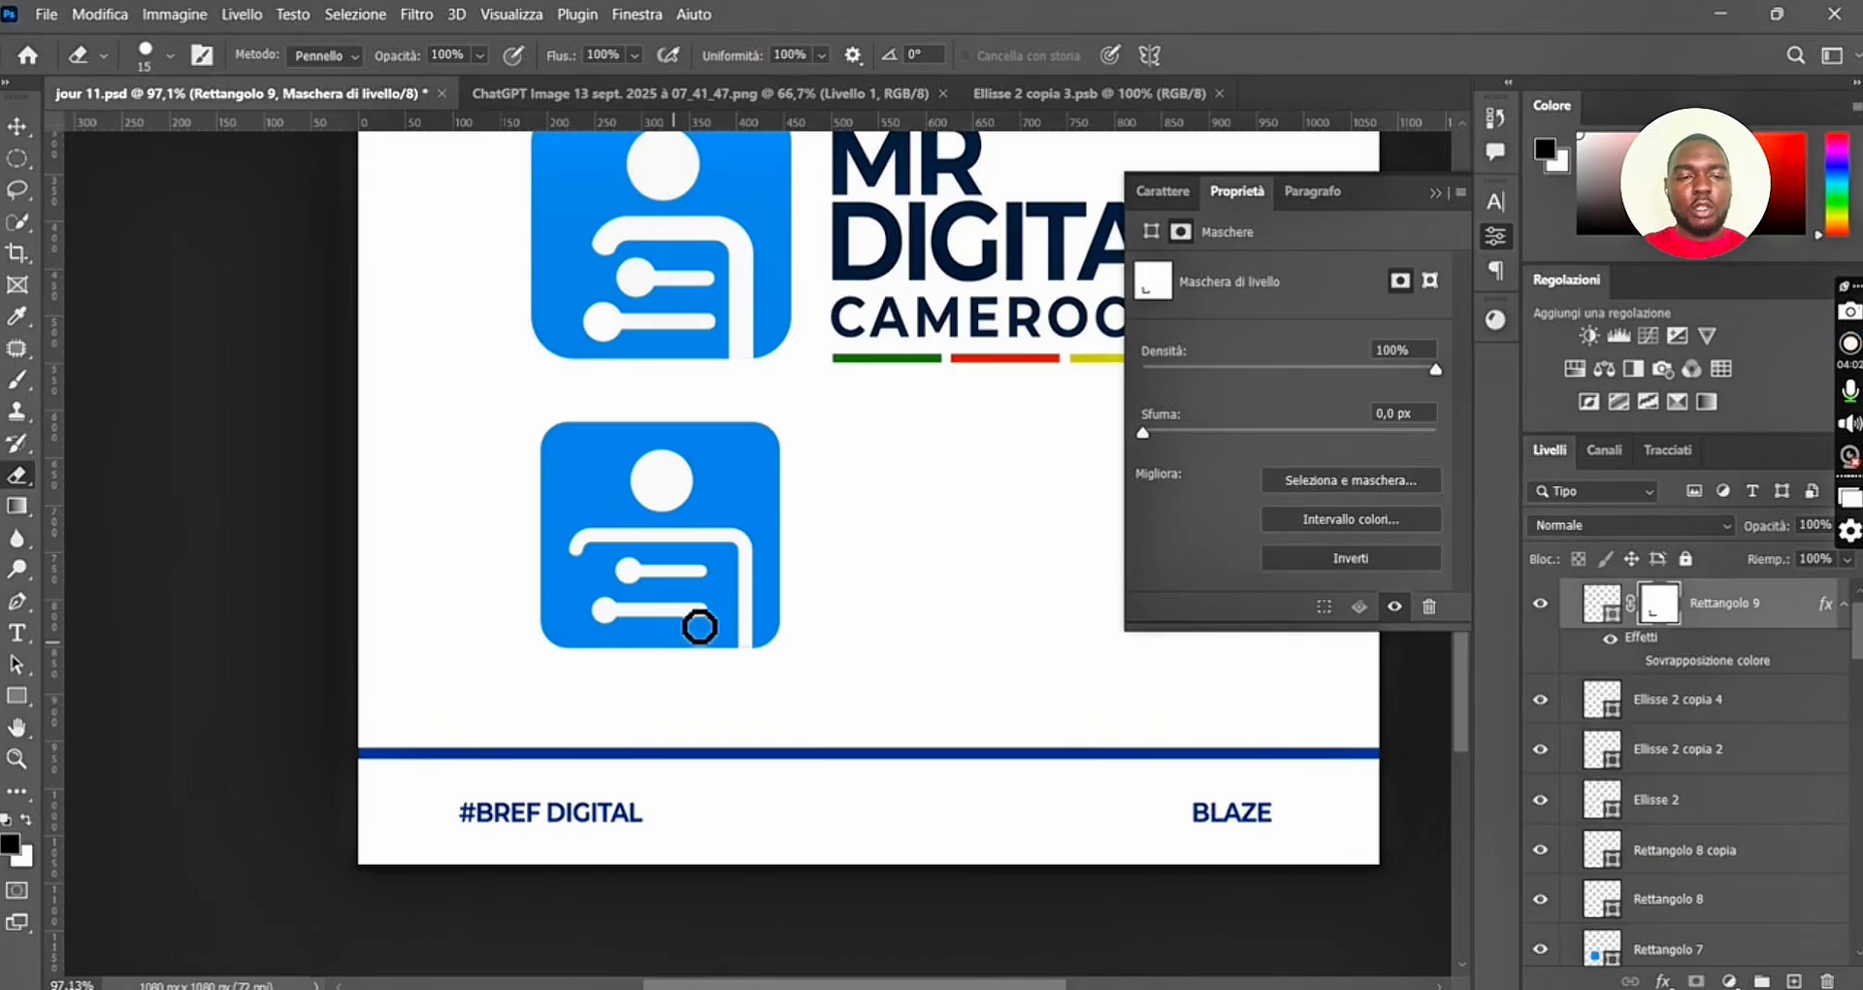
scroll(701, 626, down, 3)
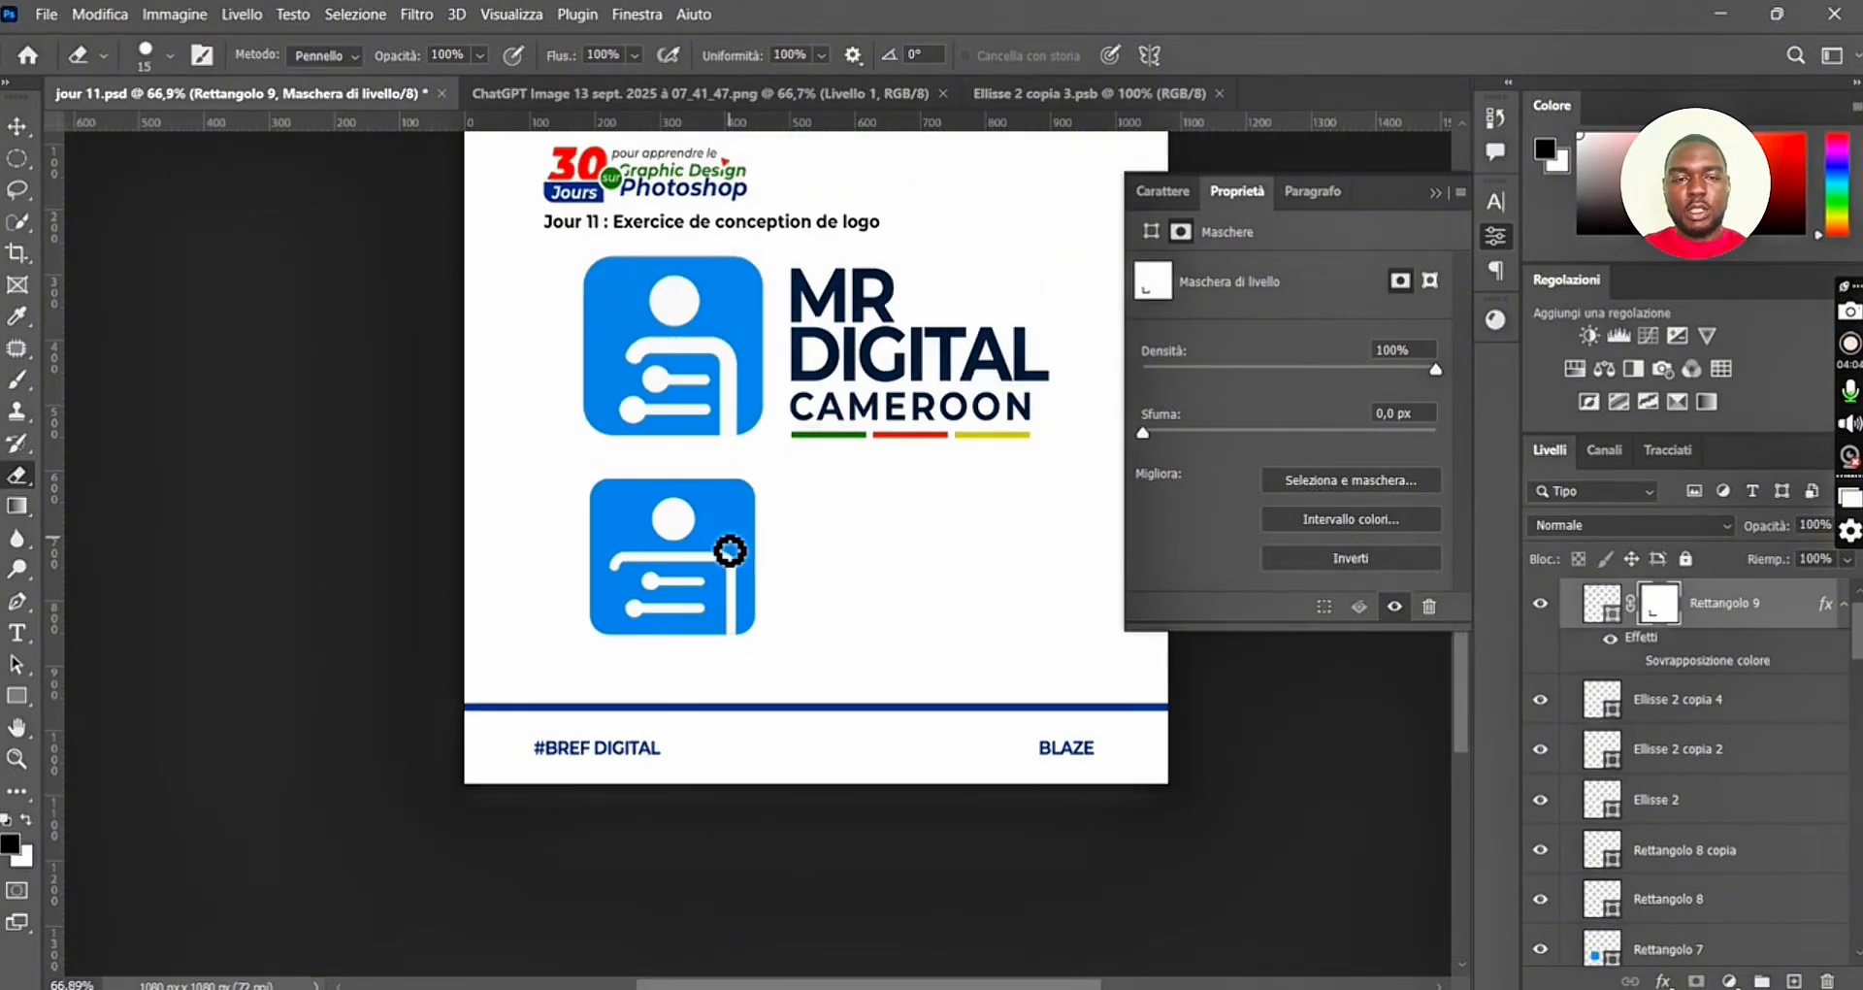